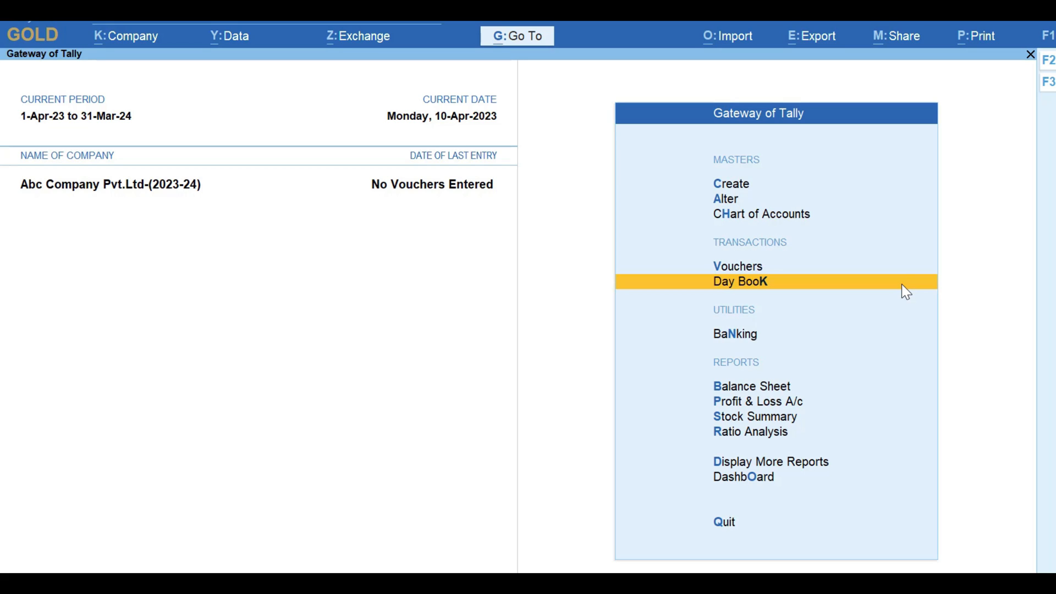
# Enable multiple Price Levels in the company's inventory features and save the feature settings
pyautogui.press('F11')
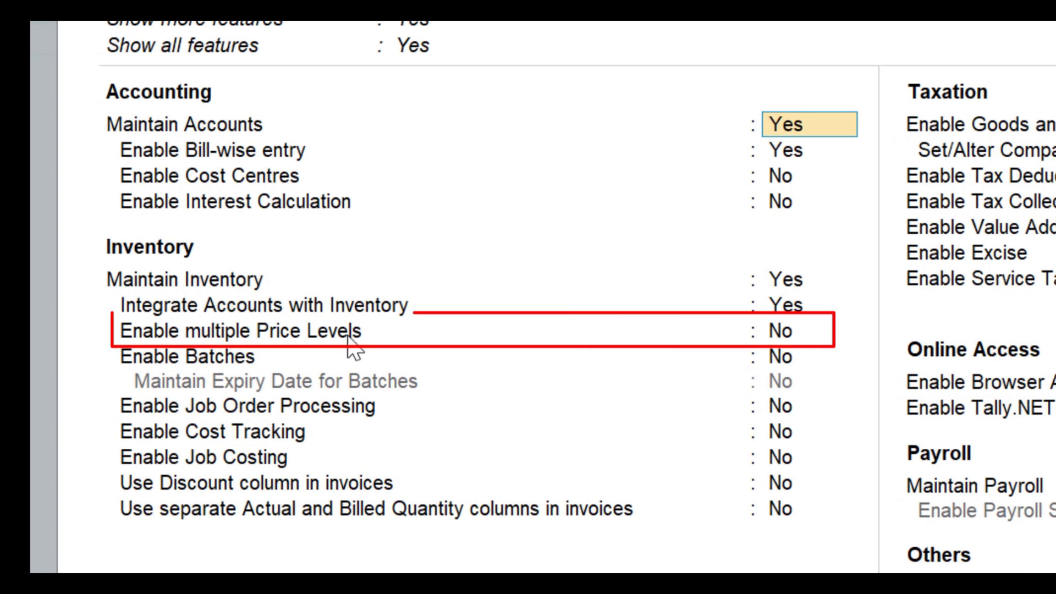
pyautogui.click(795, 341)
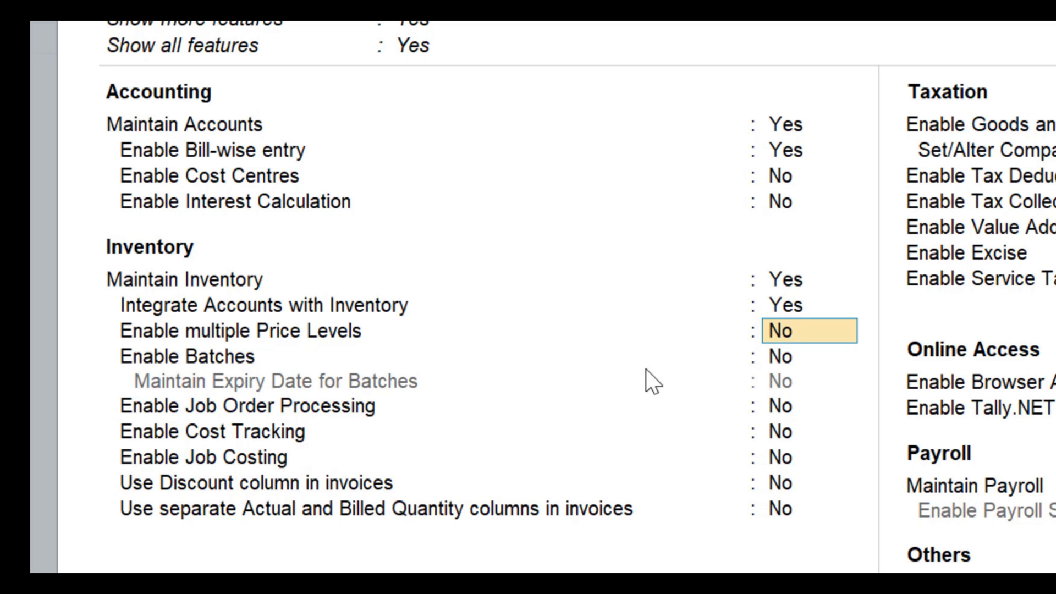
pyautogui.write('y')
pyautogui.press('Return')
pyautogui.press('Return')
pyautogui.press('Return')
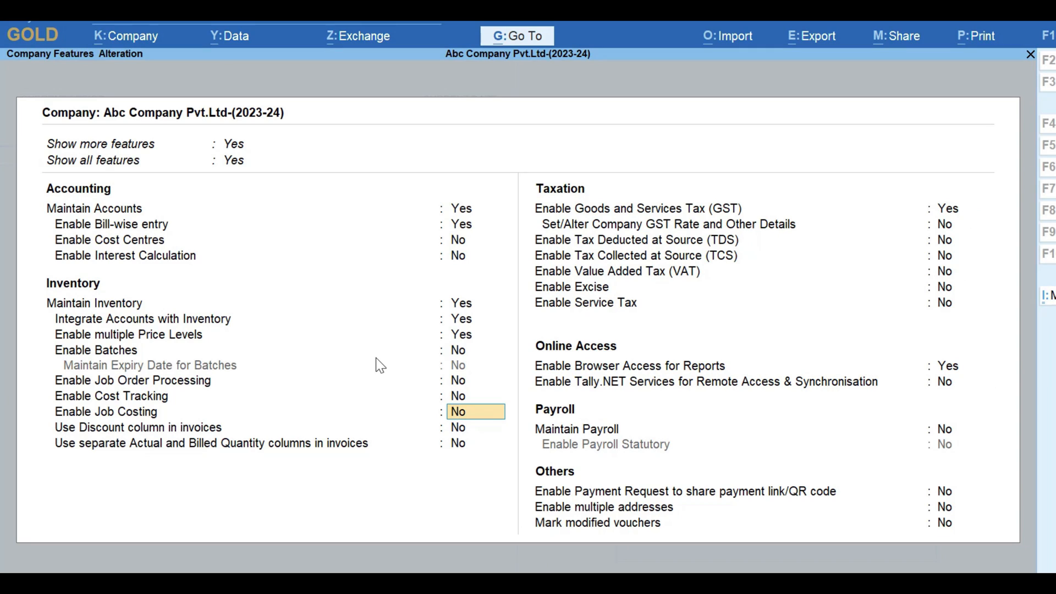
pyautogui.hotkey('ctrl', 'a')
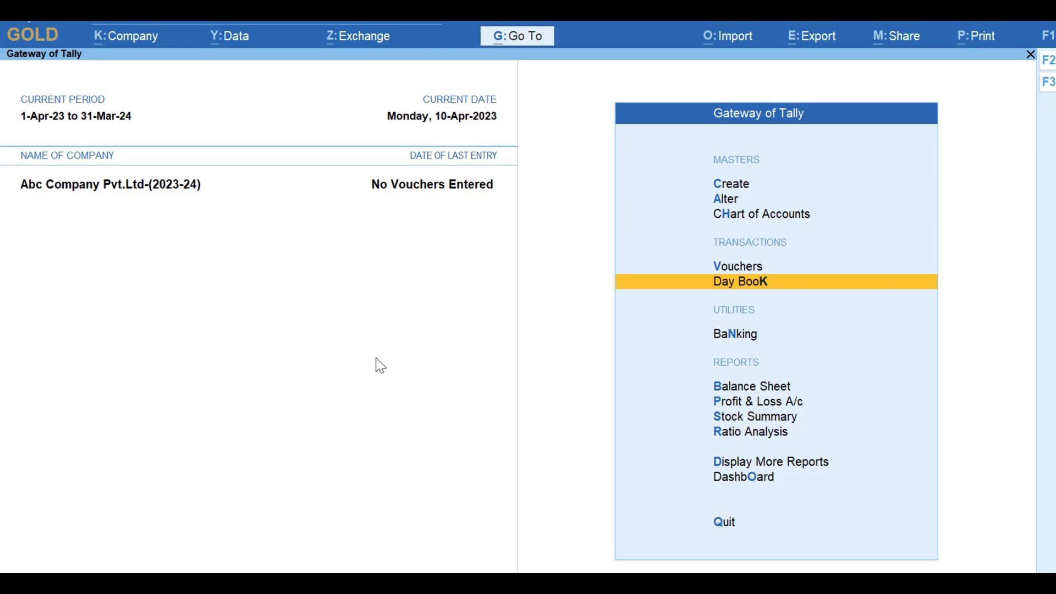
# Open the Price levels master for creating the company's price levels
pyautogui.press('Up')
pyautogui.press('Up')
pyautogui.press('Up')
pyautogui.press('Up')
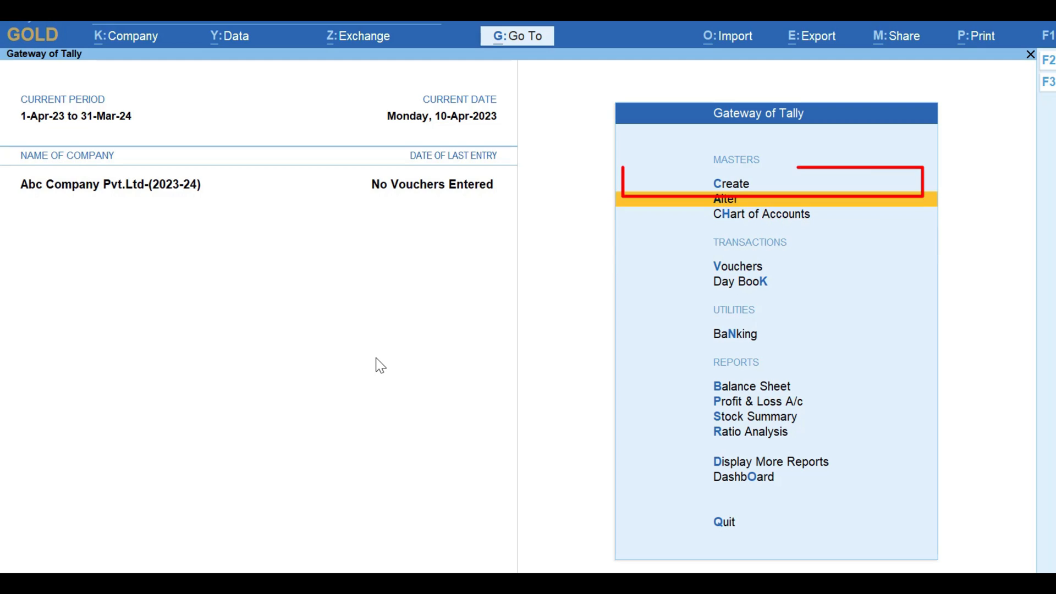
pyautogui.press('Return')
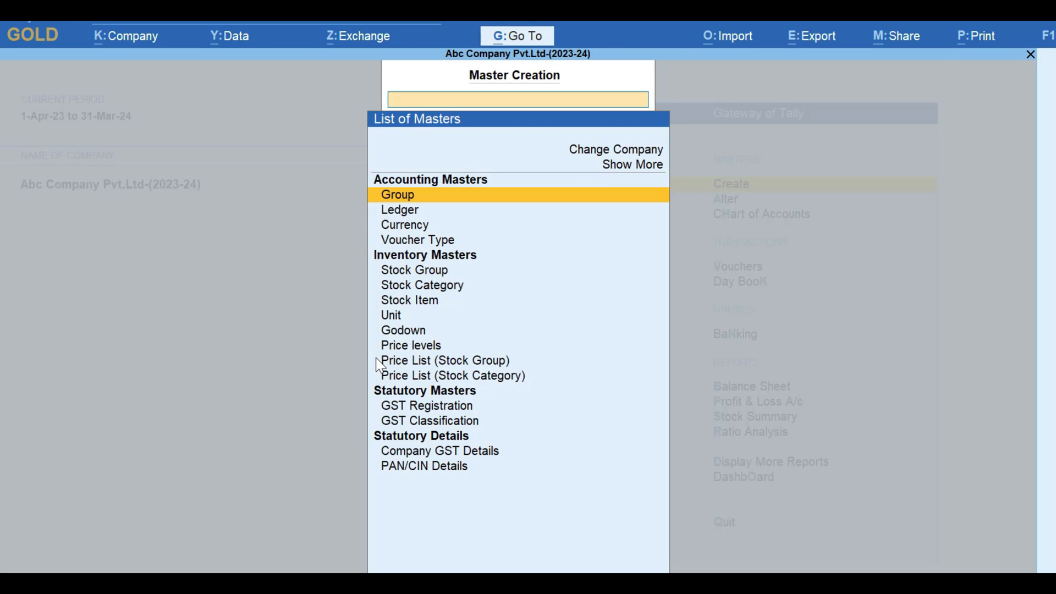
pyautogui.press('Down')
pyautogui.press('Down')
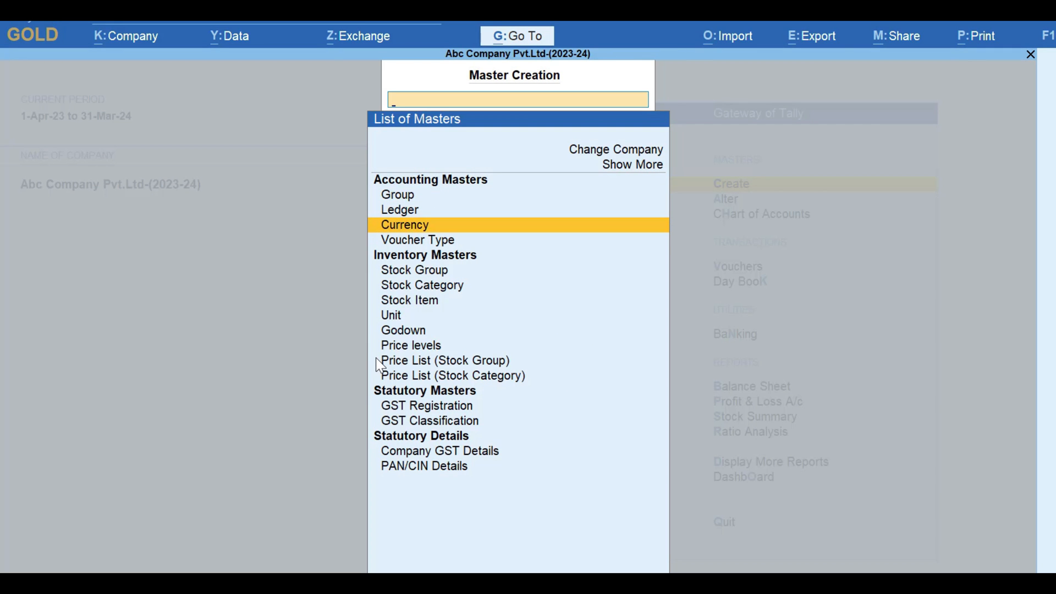
pyautogui.press('Down')
pyautogui.press('Down')
pyautogui.press('Down')
pyautogui.press('Down')
pyautogui.press('Down')
pyautogui.press('Down')
pyautogui.press('Down')
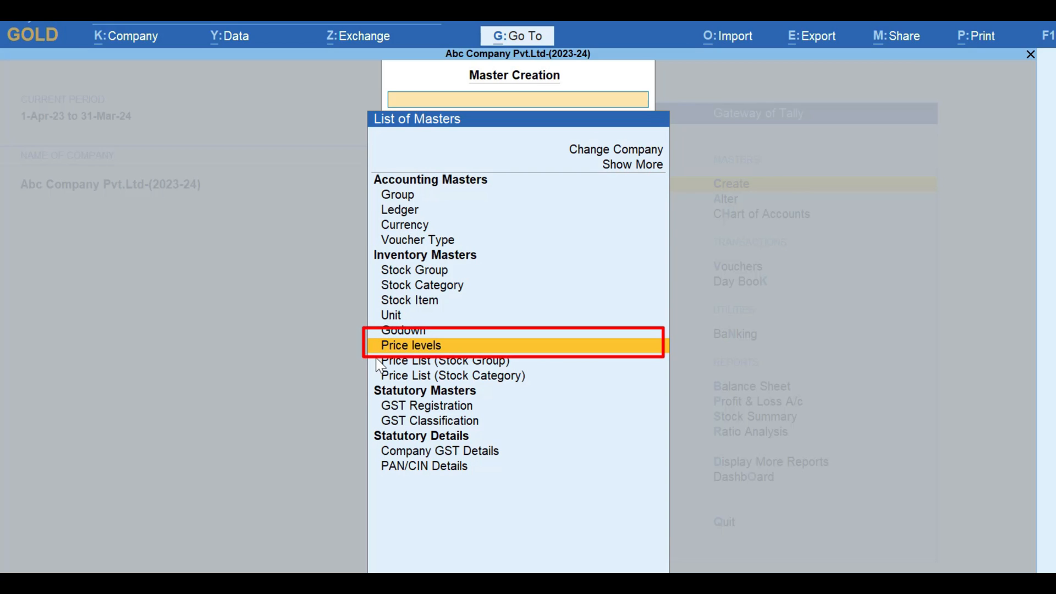
pyautogui.press('Return')
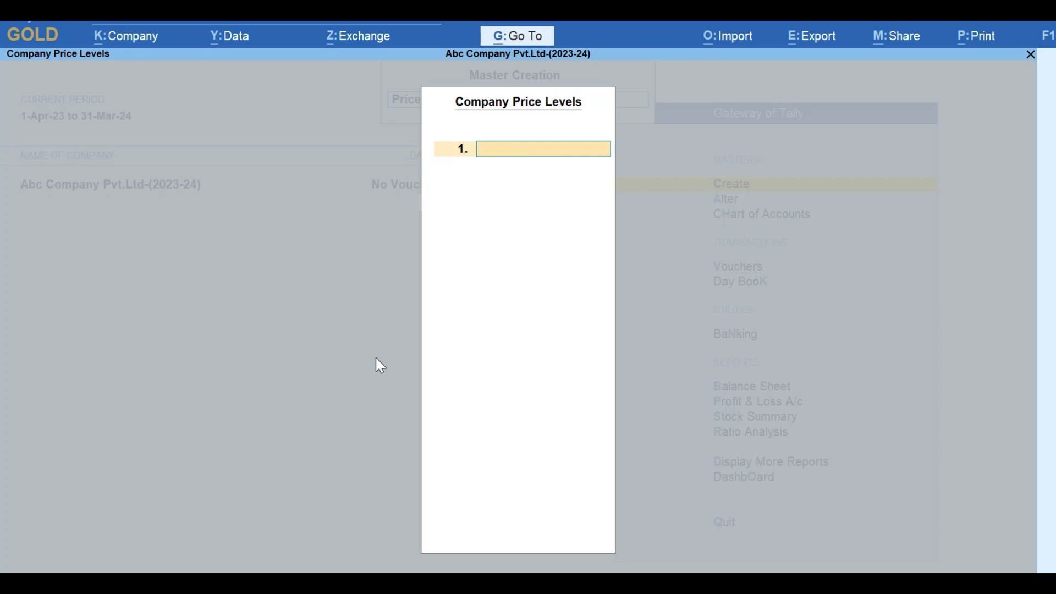
# Create three company price levels named Wholesale, Retail and Regular, and save the list
pyautogui.write('Wholesale')
pyautogui.press('Return')
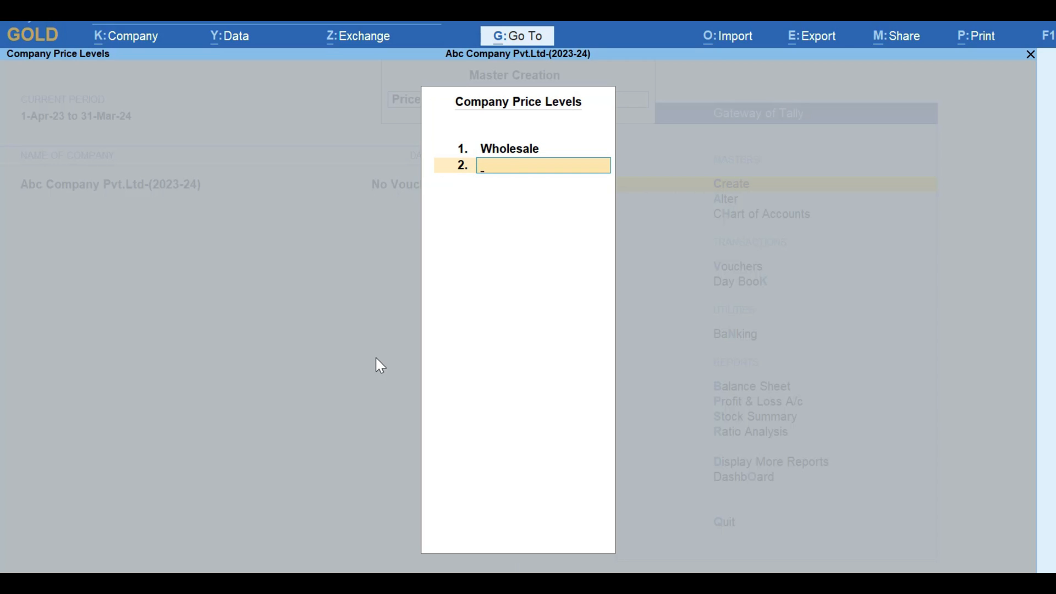
pyautogui.write('Retail')
pyautogui.press('Return')
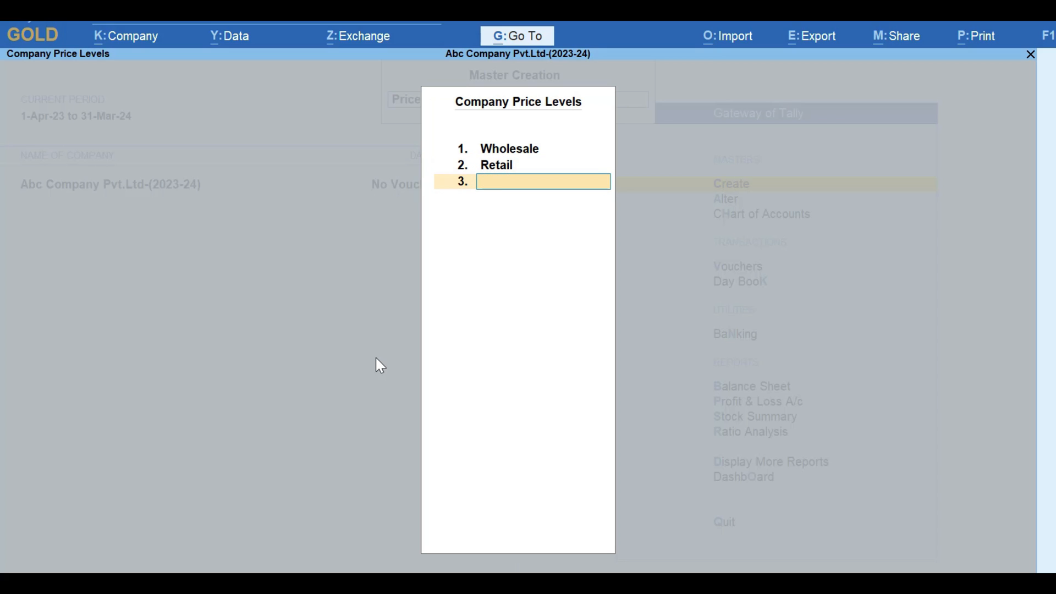
pyautogui.write('Regular')
pyautogui.press('Return')
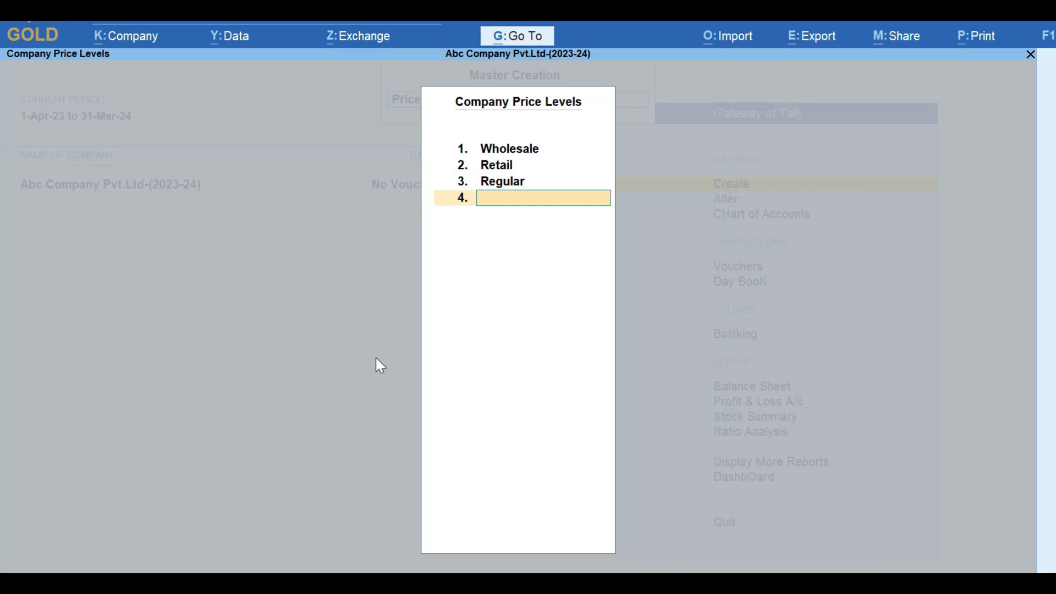
pyautogui.press('Return')
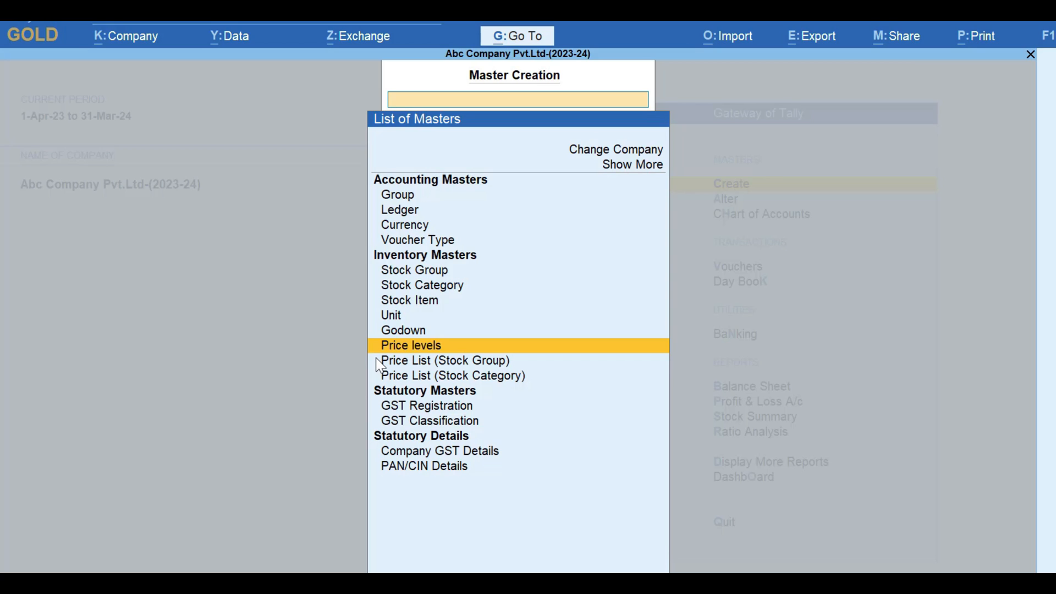
# Start a Price List by Stock Group and choose All Items as the stock group
pyautogui.press('Down')
pyautogui.press('Down')
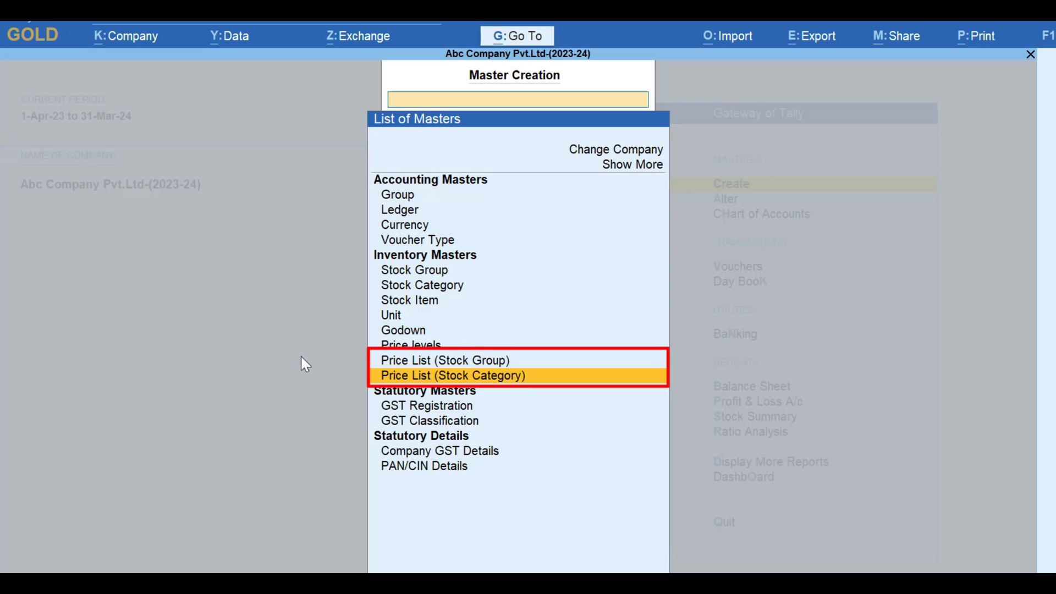
pyautogui.press('Up')
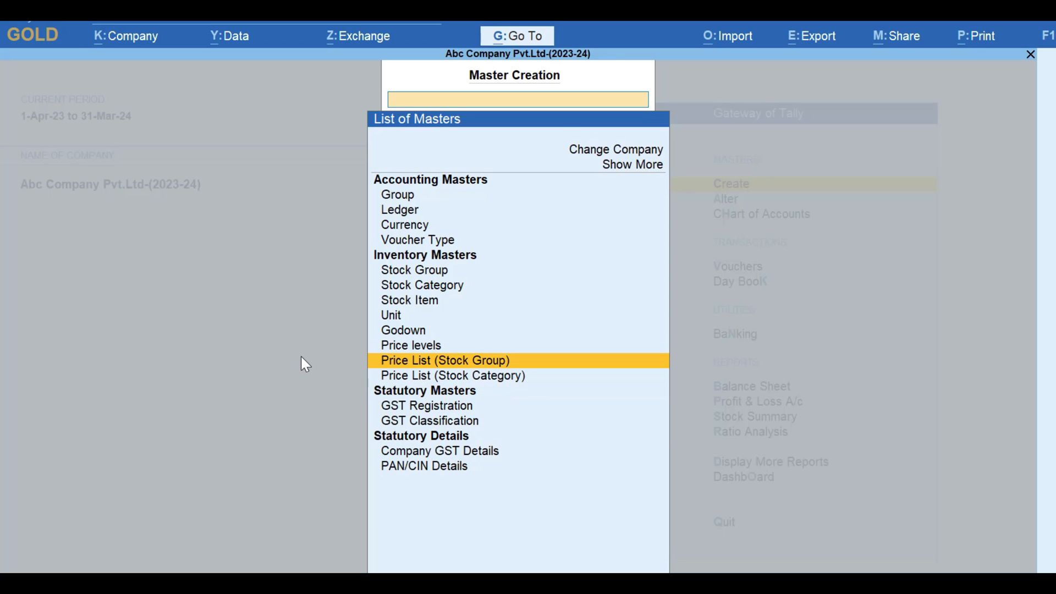
pyautogui.press('Return')
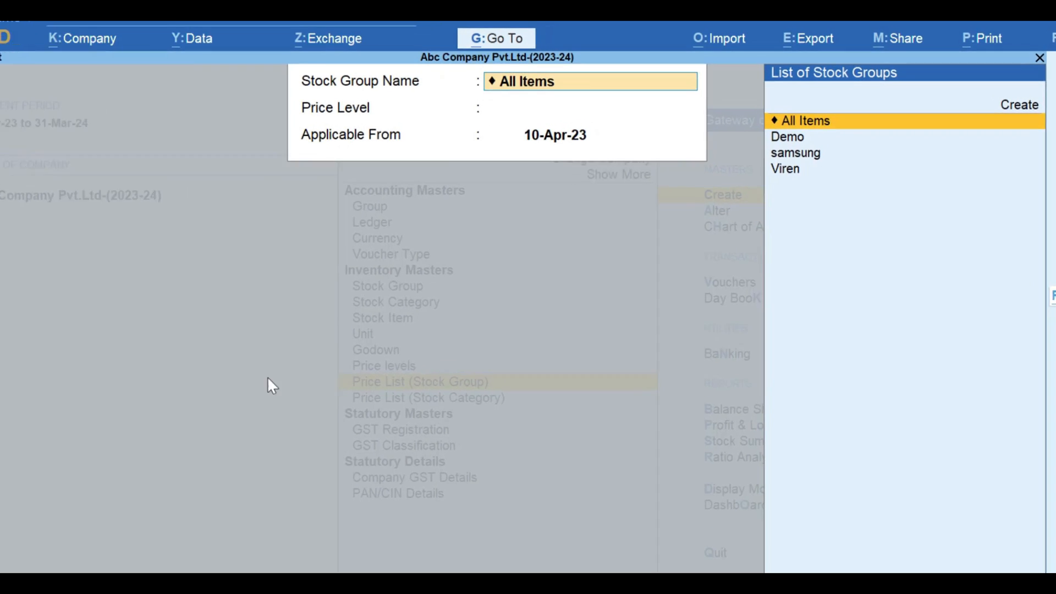
pyautogui.press('Down')
pyautogui.press('Down')
pyautogui.press('Down')
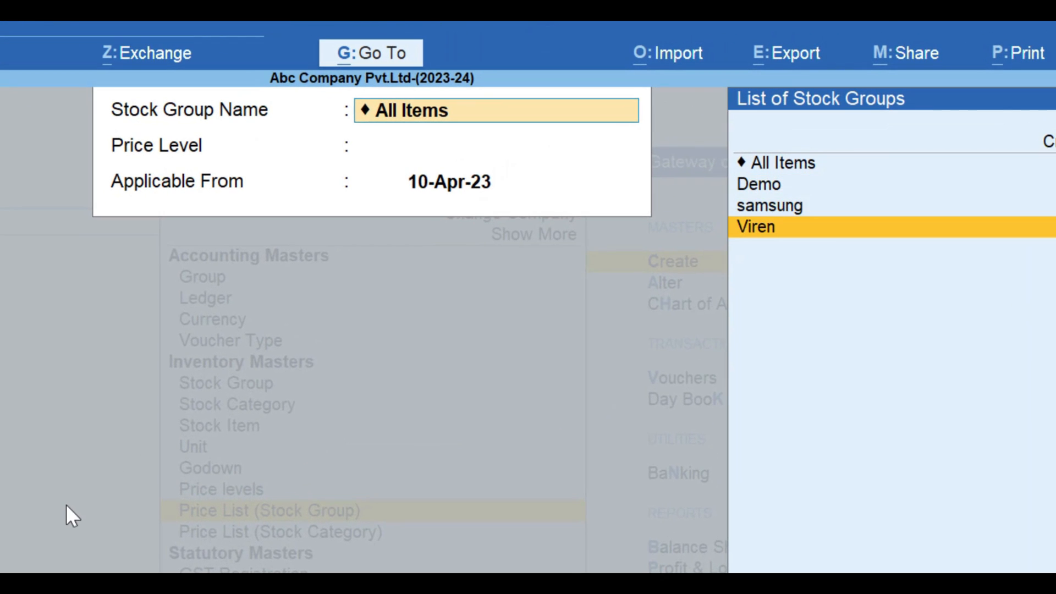
pyautogui.press('Up')
pyautogui.press('Up')
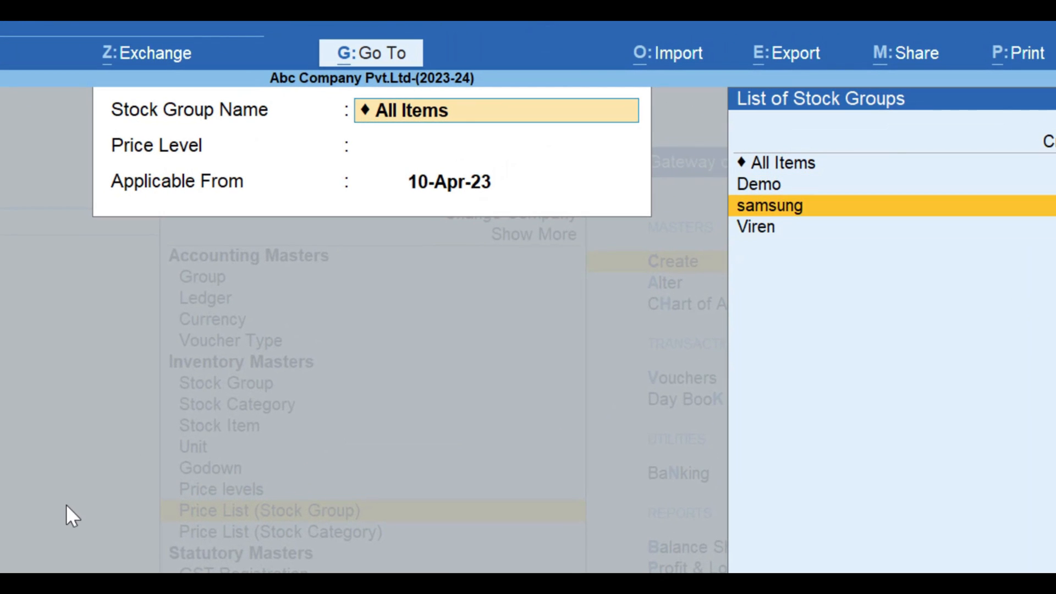
pyautogui.press('Down')
pyautogui.press('Down')
pyautogui.press('Up')
pyautogui.press('Up')
pyautogui.press('Up')
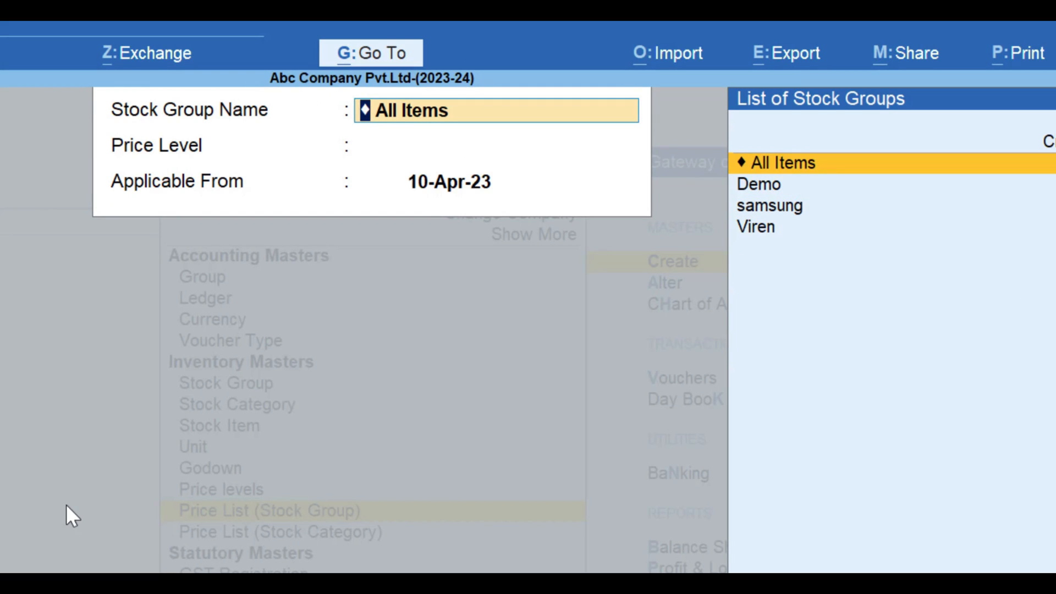
pyautogui.press('Return')
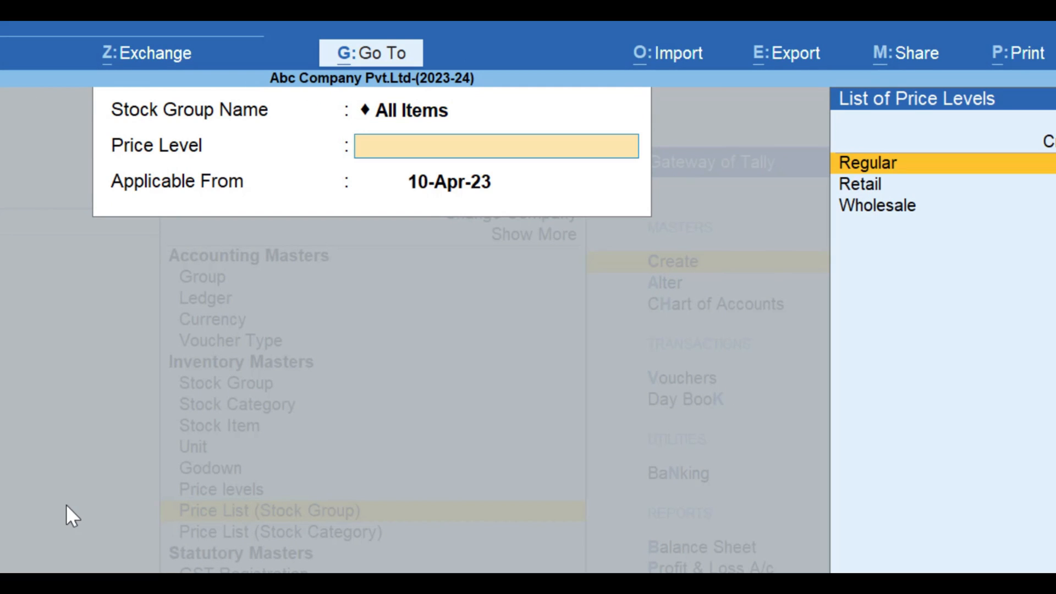
# Choose the Wholesale price level and open its price list applicable from 10-Apr-23
pyautogui.press('Down')
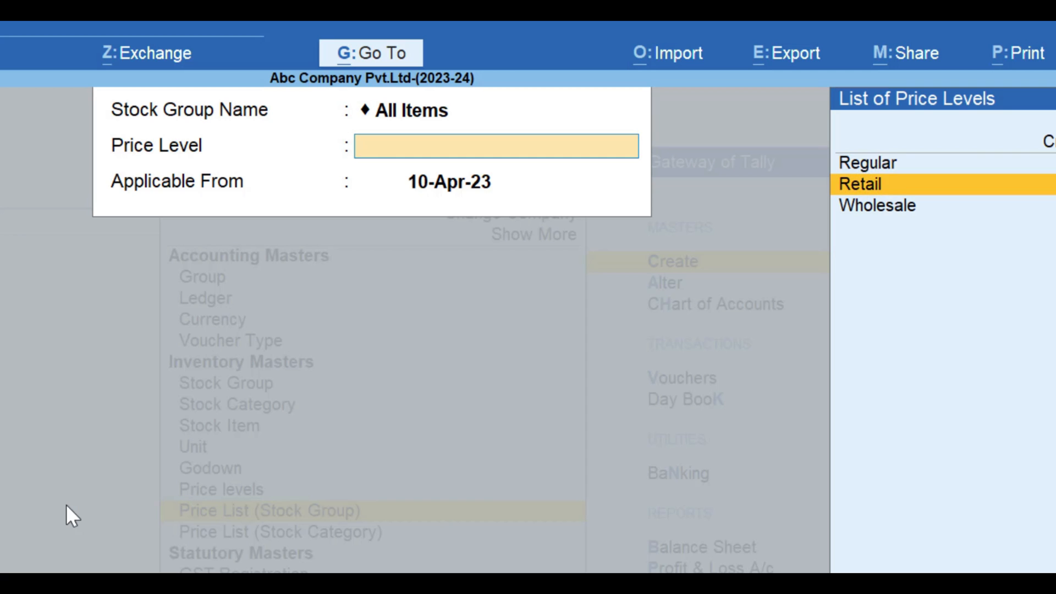
pyautogui.press('Down')
pyautogui.press('Up')
pyautogui.press('Up')
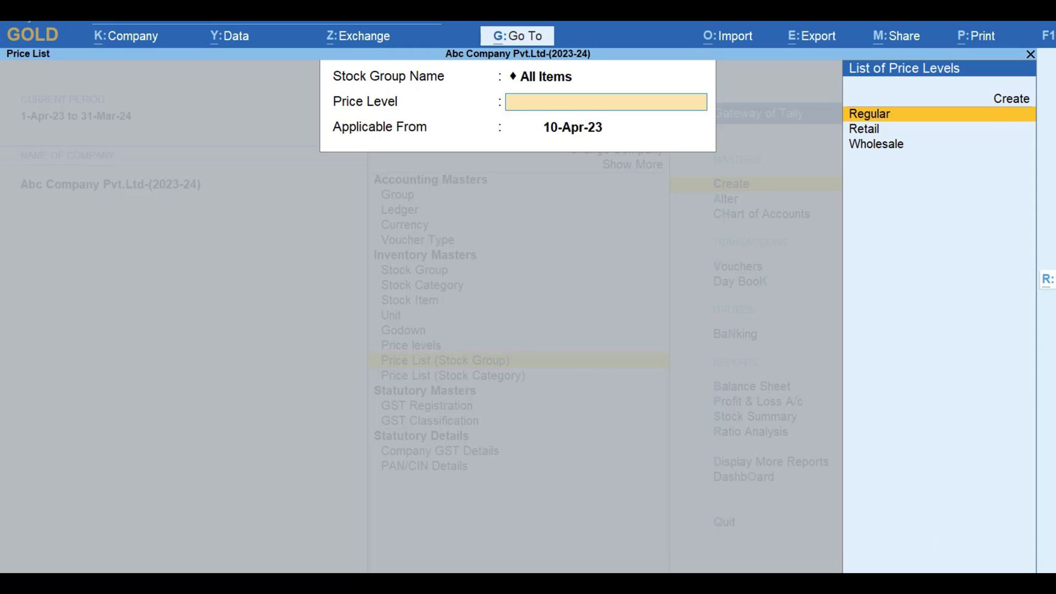
pyautogui.press('F12')
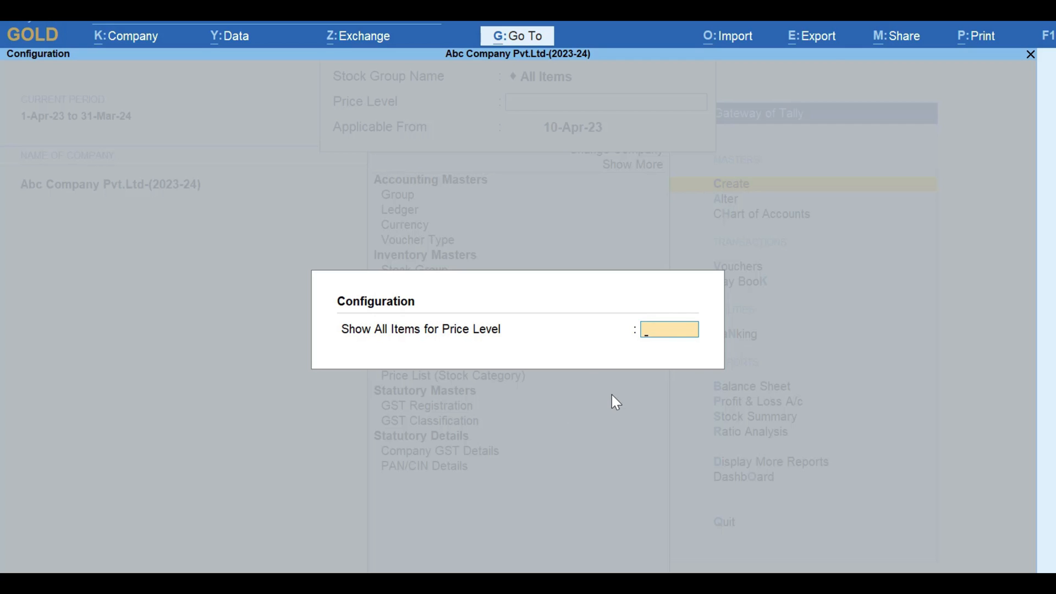
pyautogui.press('Return')
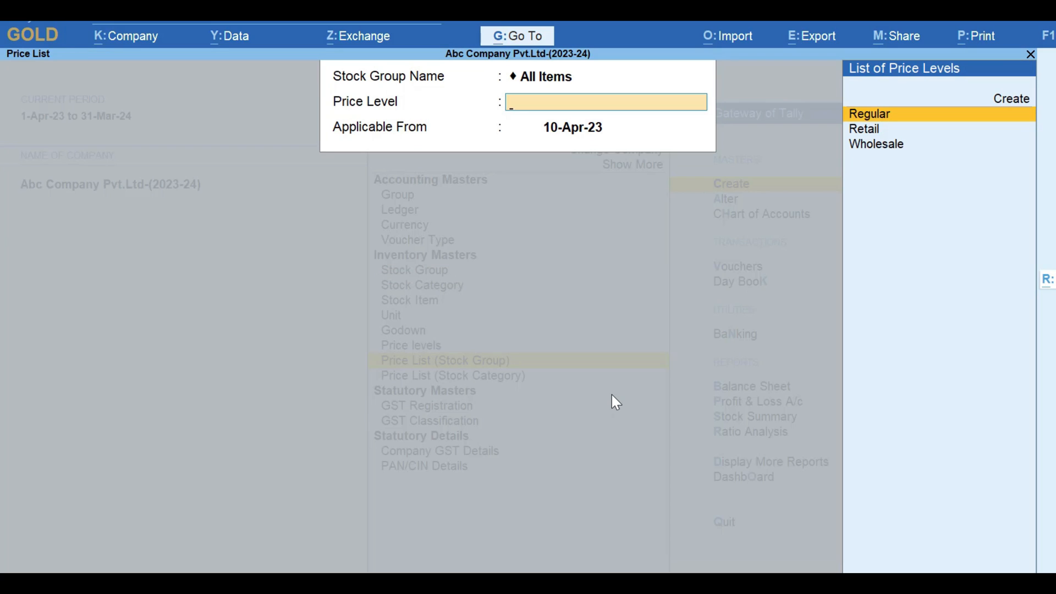
pyautogui.press('Down')
pyautogui.press('Down')
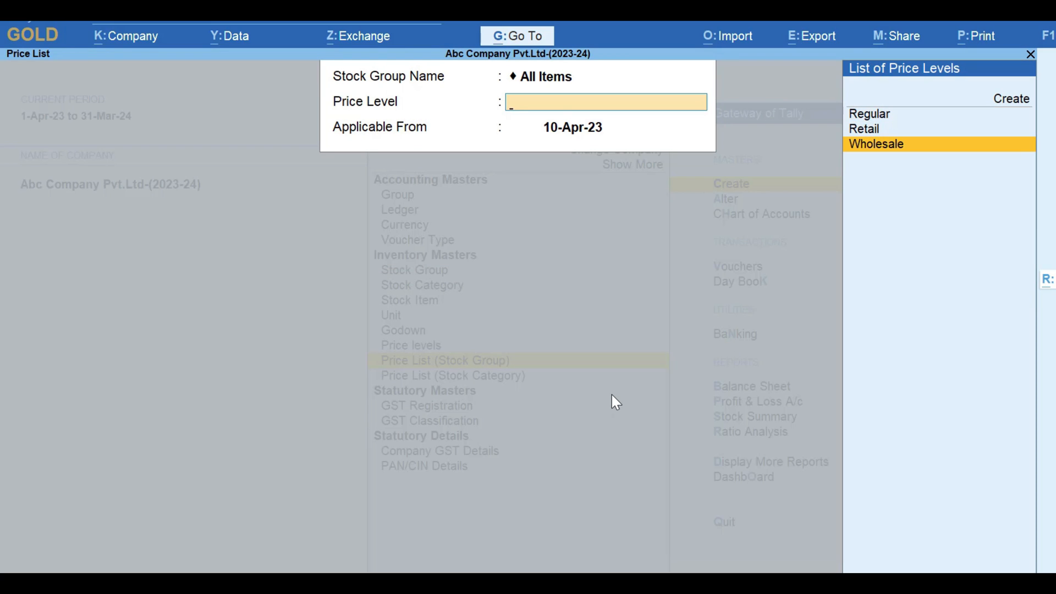
pyautogui.press('Return')
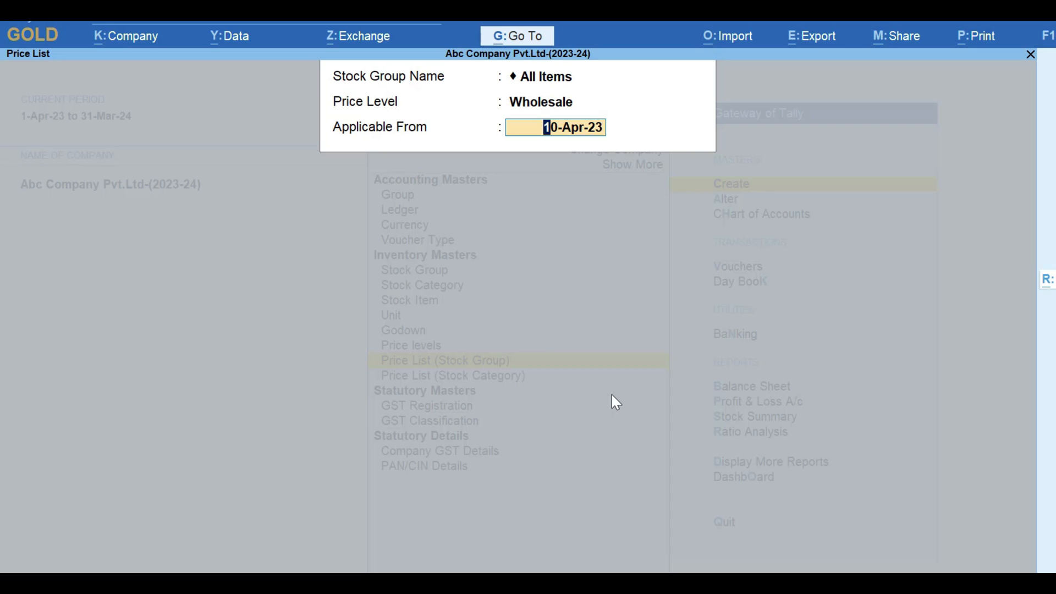
pyautogui.press('Return')
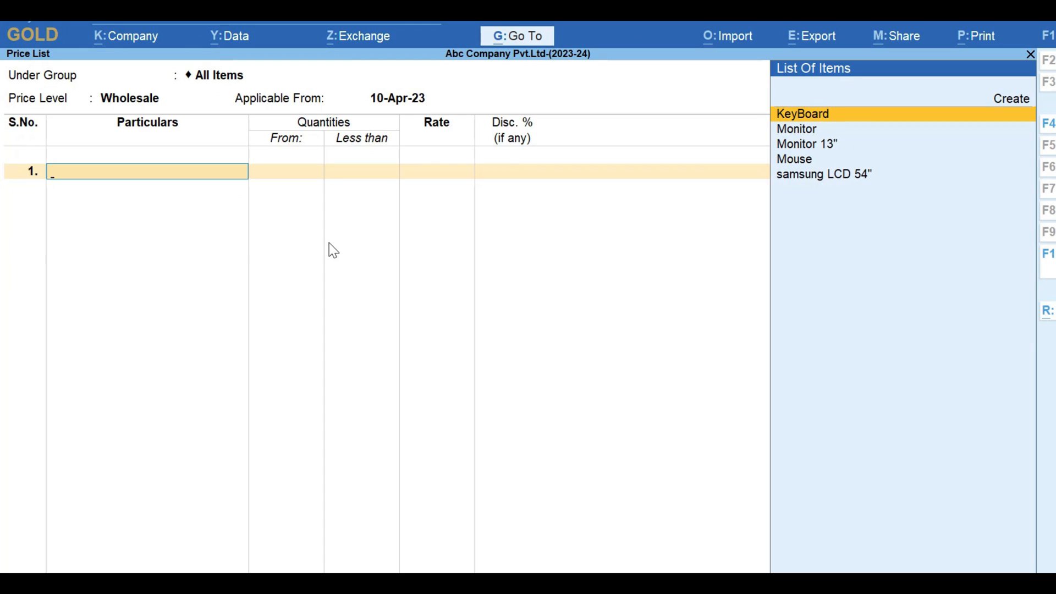
# Set Show All Items for Price Level to Yes and reopen the Wholesale price list for All Items from 10-Apr-23
pyautogui.press('Escape')
pyautogui.press('y')
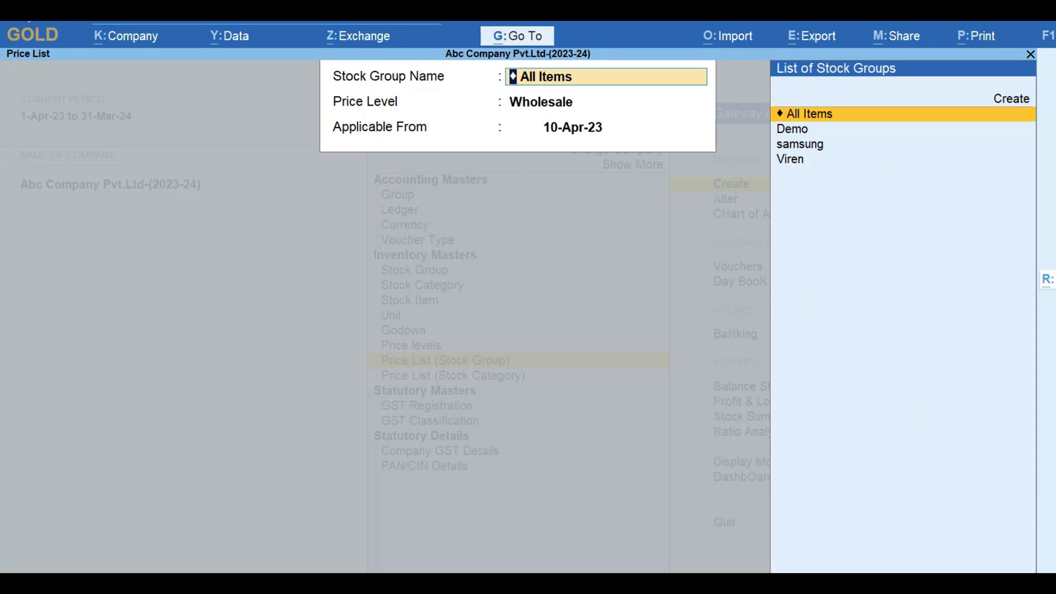
pyautogui.press('F12')
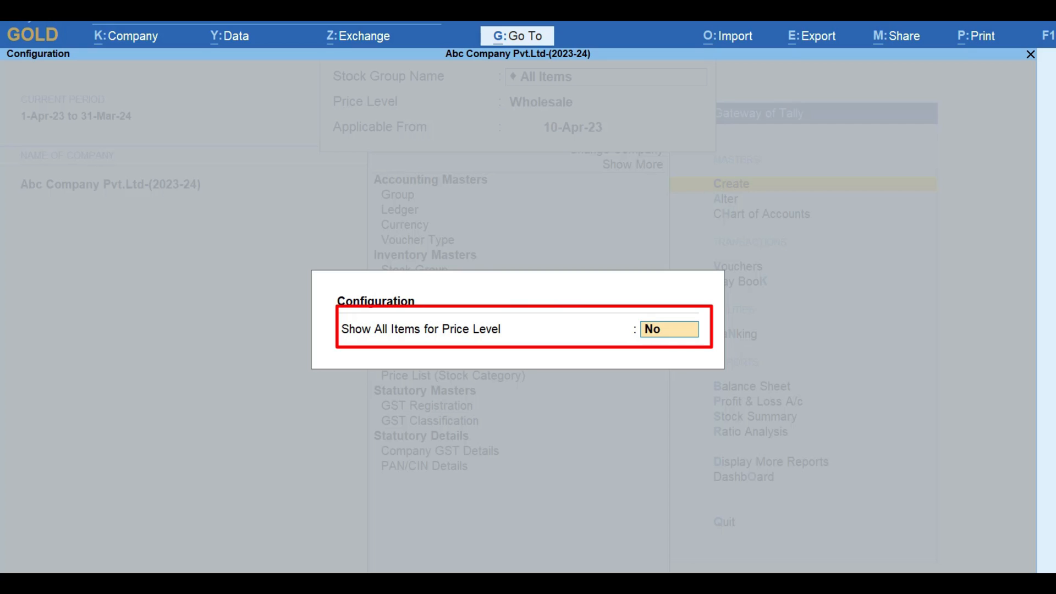
pyautogui.write('y')
pyautogui.press('Return')
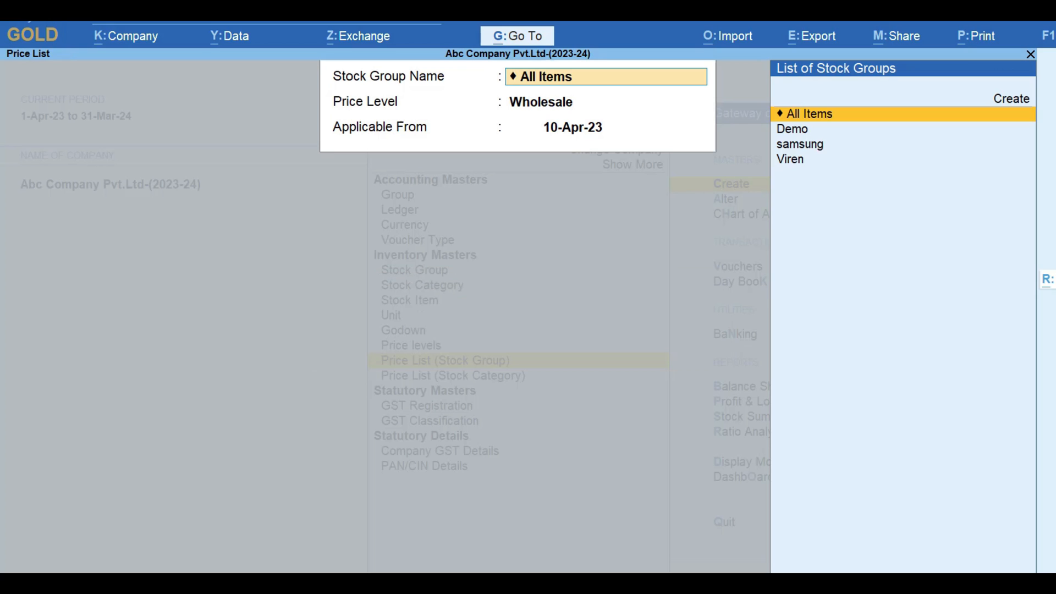
pyautogui.press('Return')
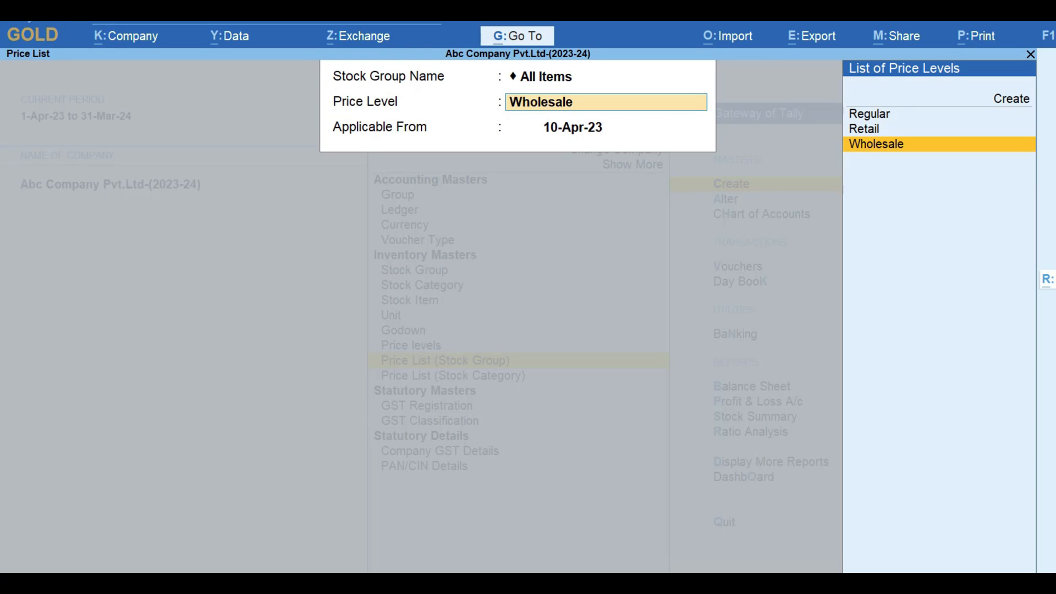
pyautogui.press('Return')
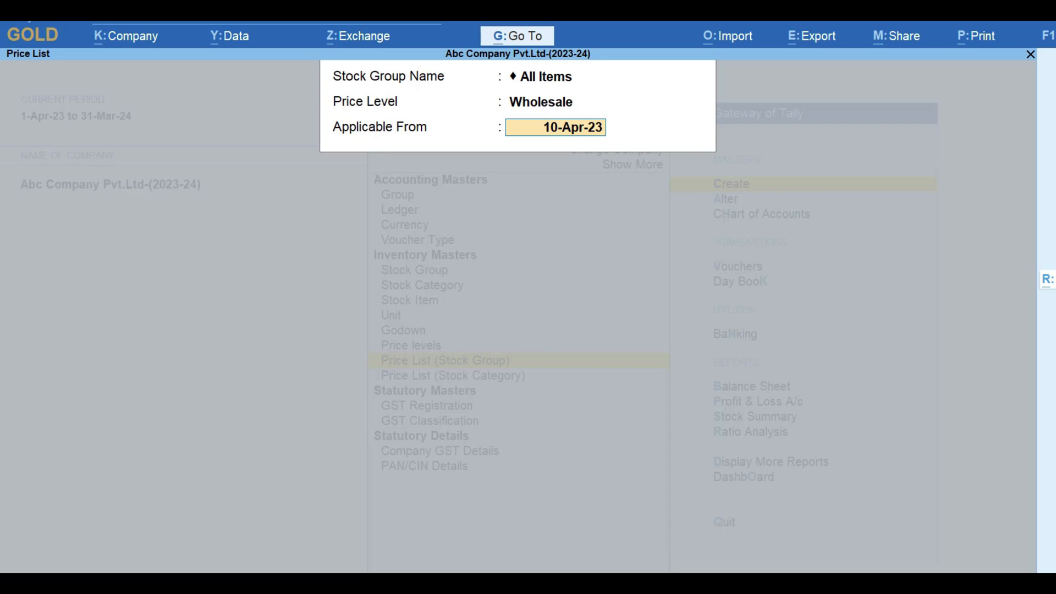
pyautogui.press('Return')
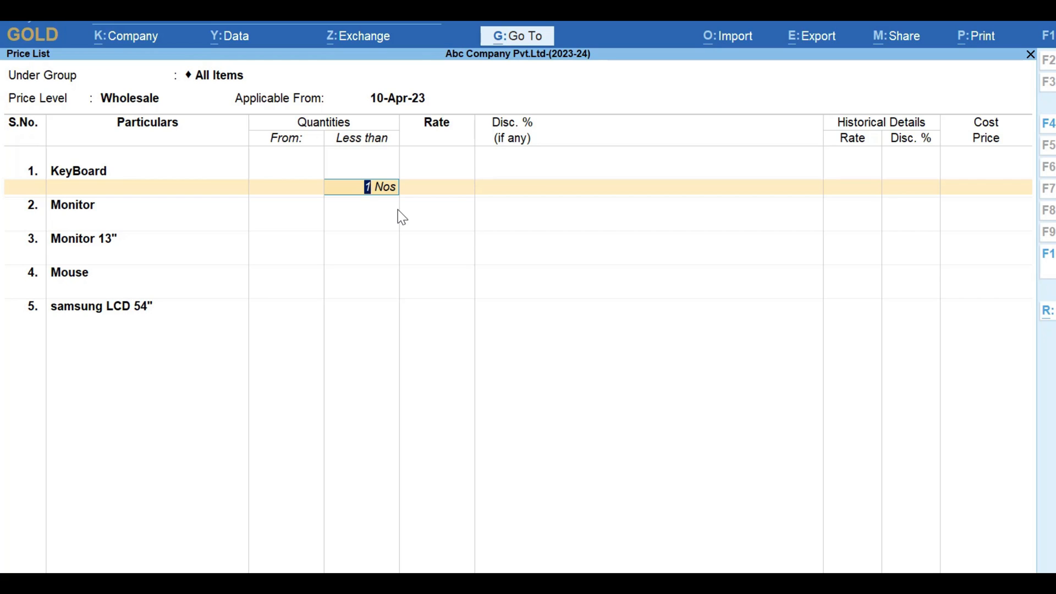
# Set the Wholesale rate of KeyBoard to 100 per Nos for quantities less than 10 Nos
pyautogui.write('0')
pyautogui.press('Return')
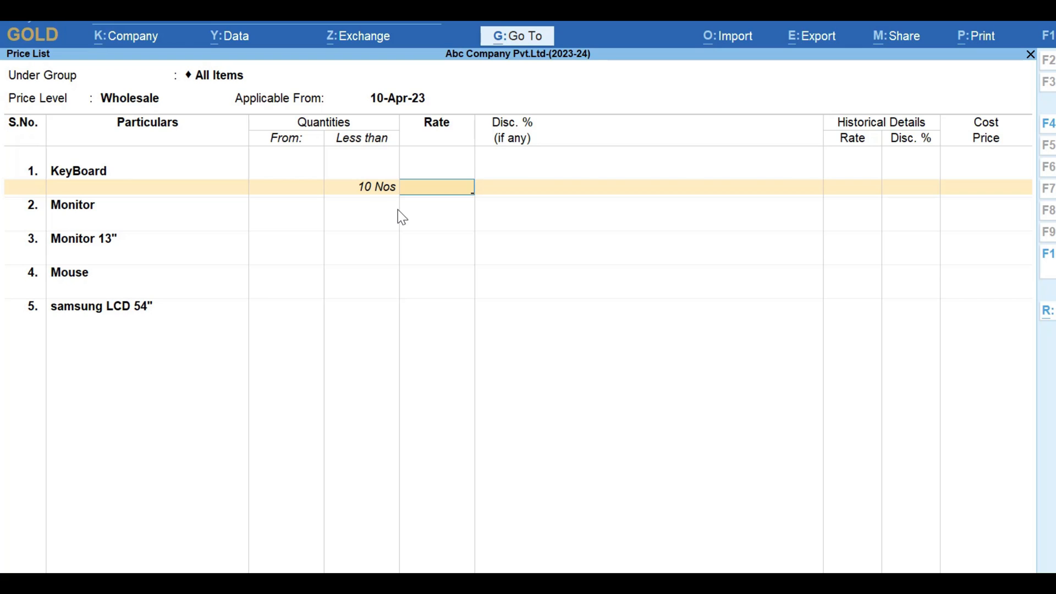
pyautogui.write('100')
pyautogui.press('Return')
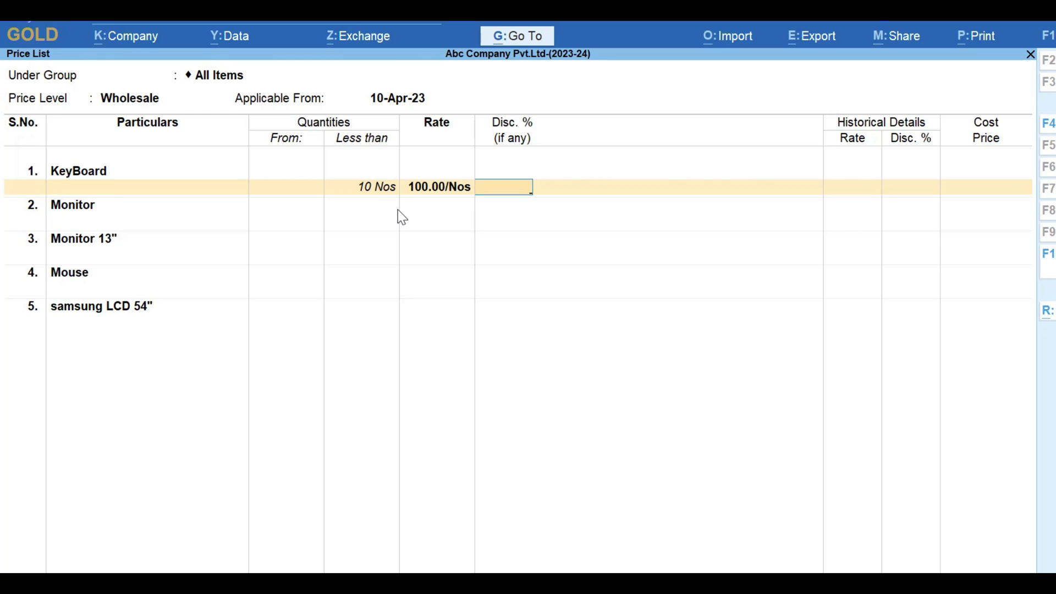
# Add a KeyBoard rate of 90 per Nos for quantities from 10 to less than 50 Nos, without discounts
pyautogui.press('Return')
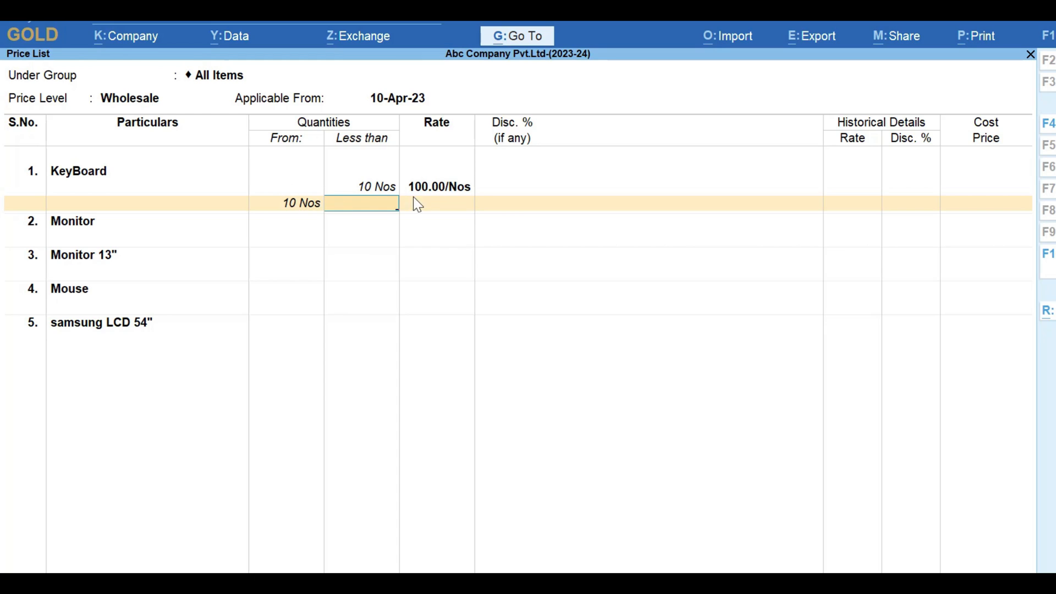
pyautogui.write('50')
pyautogui.press('Return')
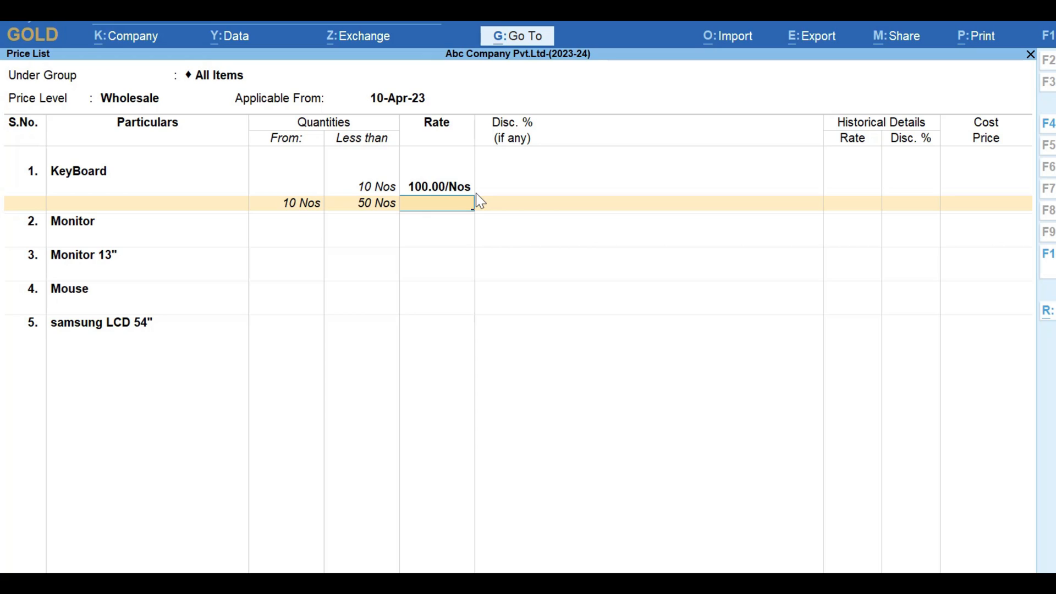
pyautogui.write('90')
pyautogui.press('Return')
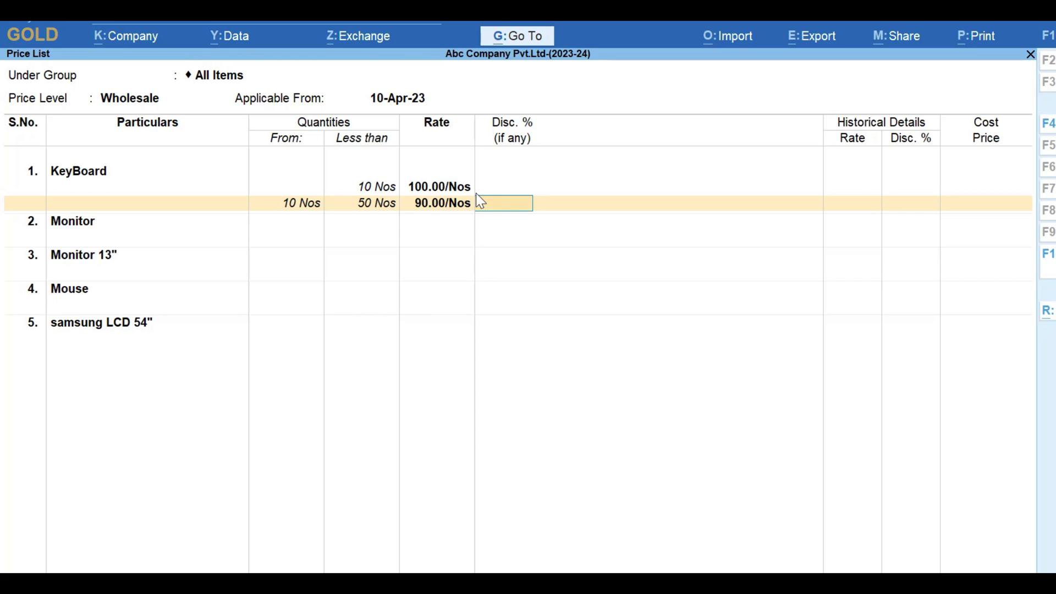
pyautogui.press('Return')
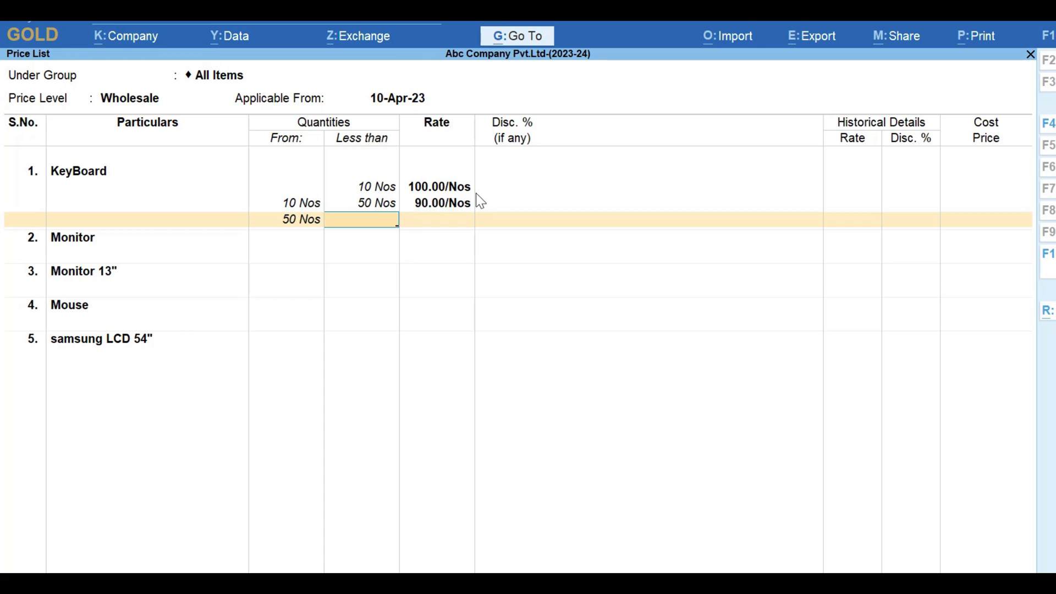
# Add KeyBoard rates of 80 per Nos for 50 to less than 100 Nos and 70 per Nos from 100 Nos upward
pyautogui.write('100')
pyautogui.press('Return')
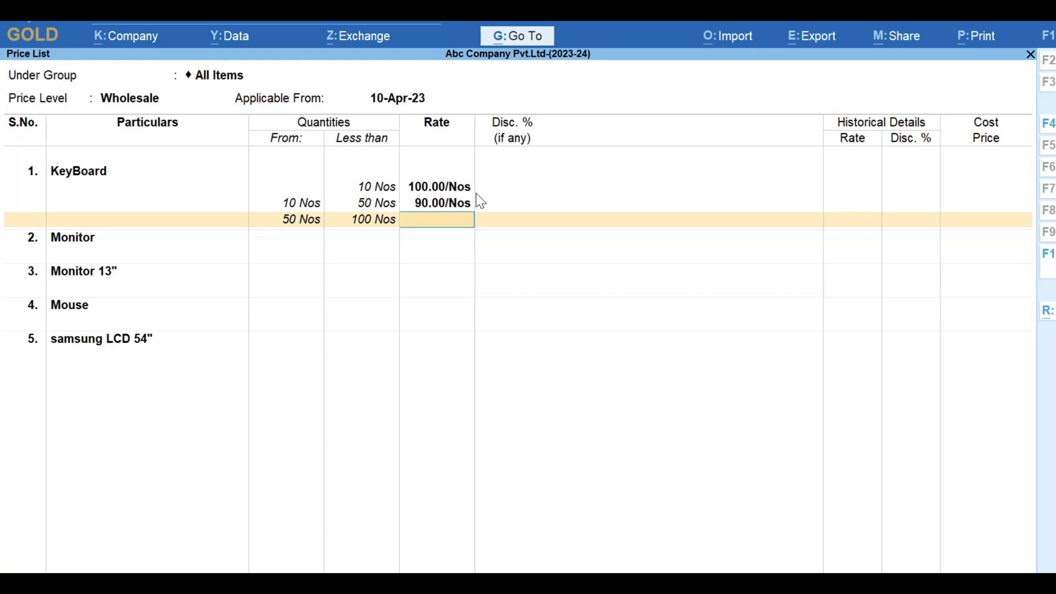
pyautogui.press('Return')
pyautogui.press('Return')
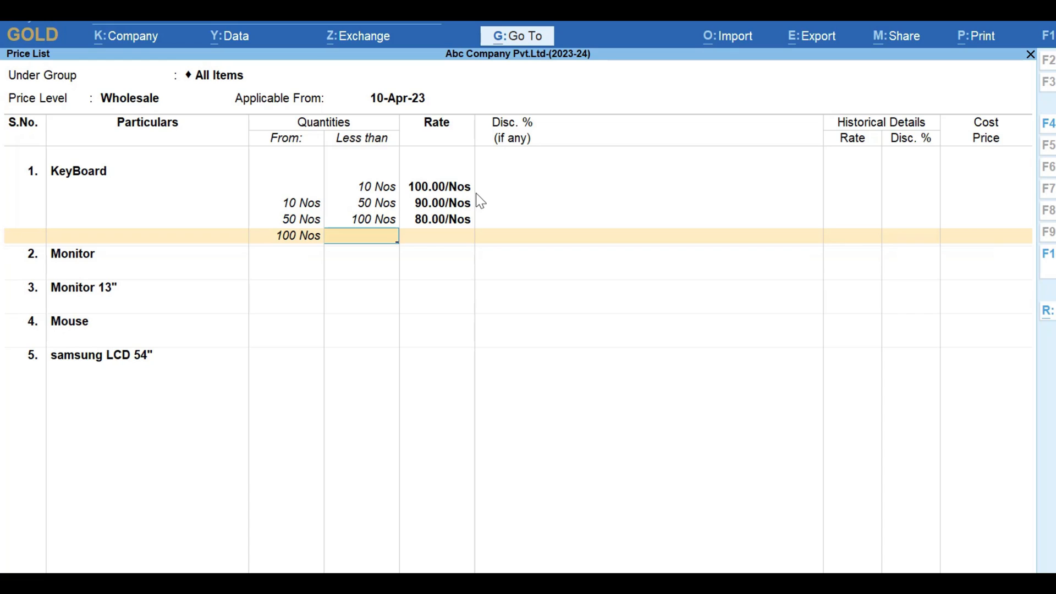
pyautogui.press('Return')
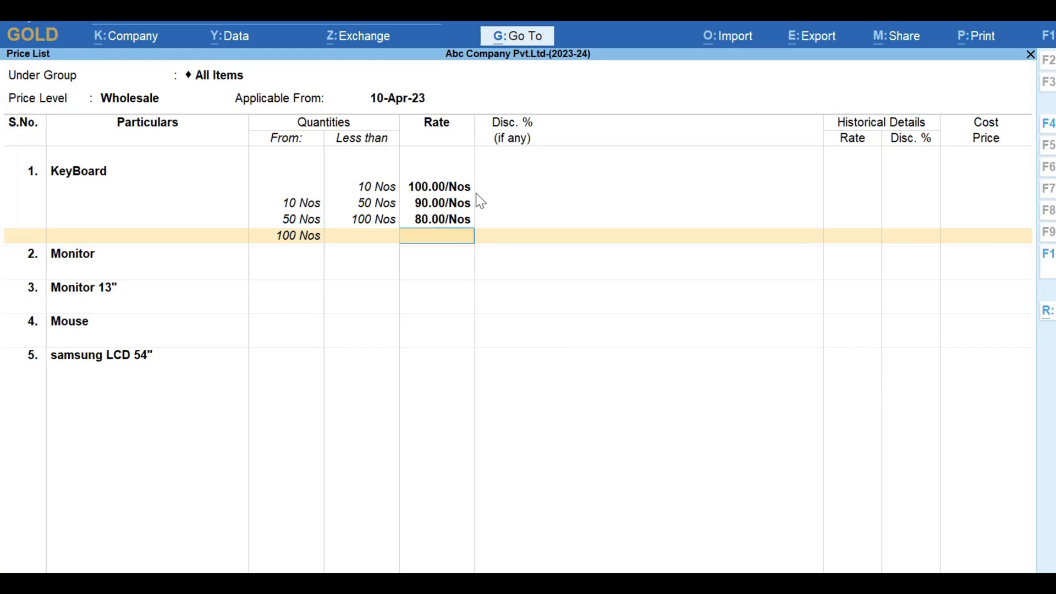
pyautogui.write('70')
pyautogui.press('Return')
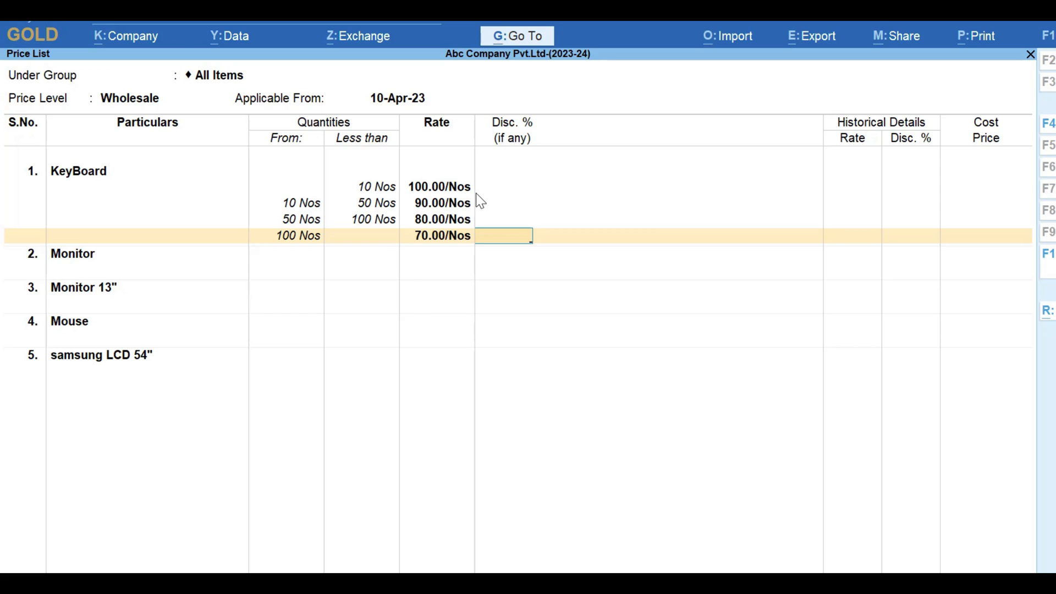
pyautogui.press('Return')
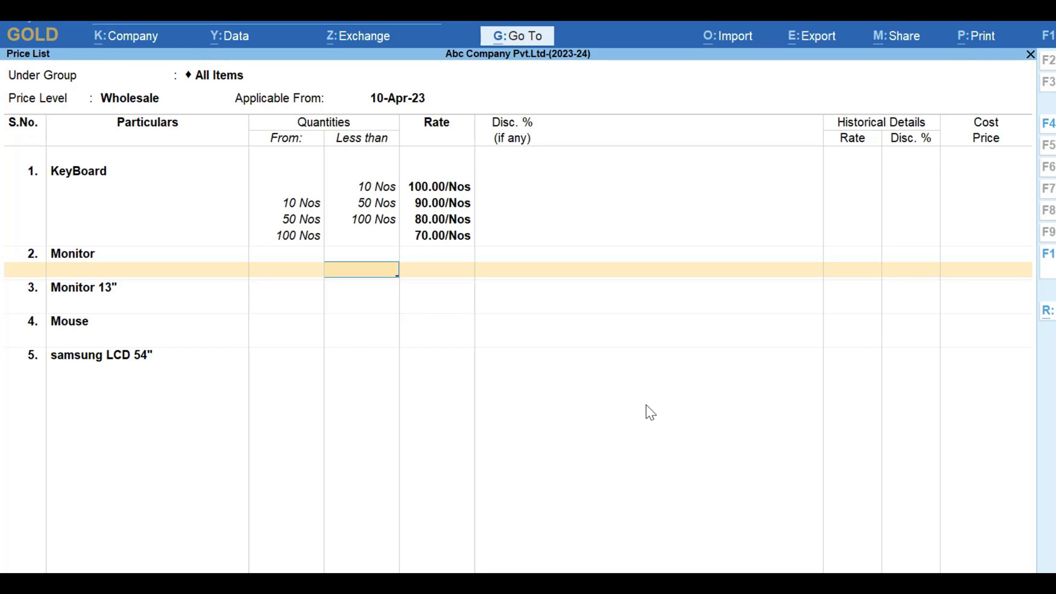
# Set the Wholesale rate of Monitor to 5000 per Nos with a 10% discount and no quantity limit
pyautogui.press('Return')
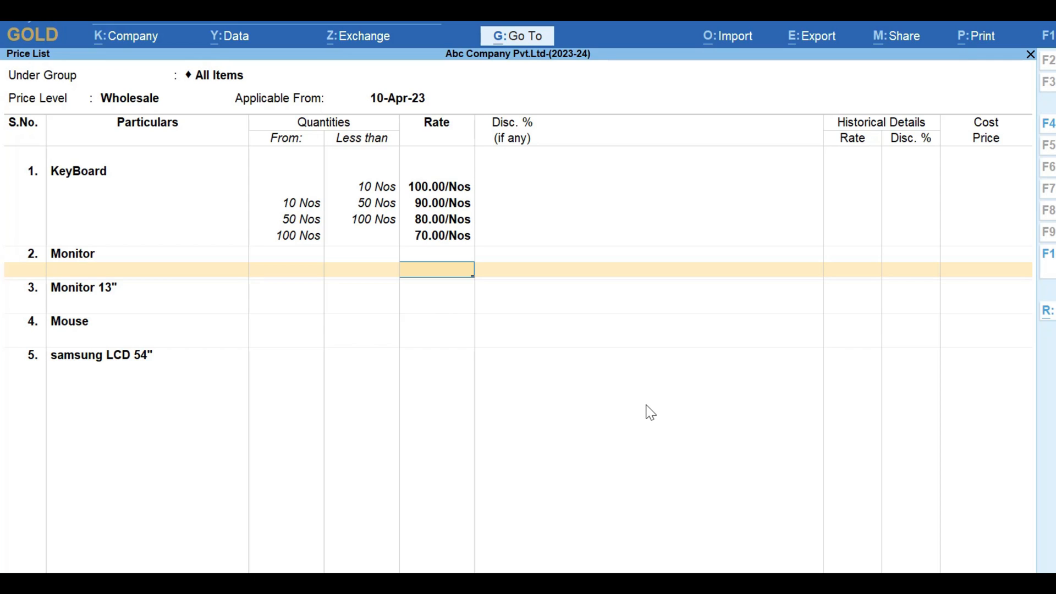
pyautogui.write('5000')
pyautogui.press('Return')
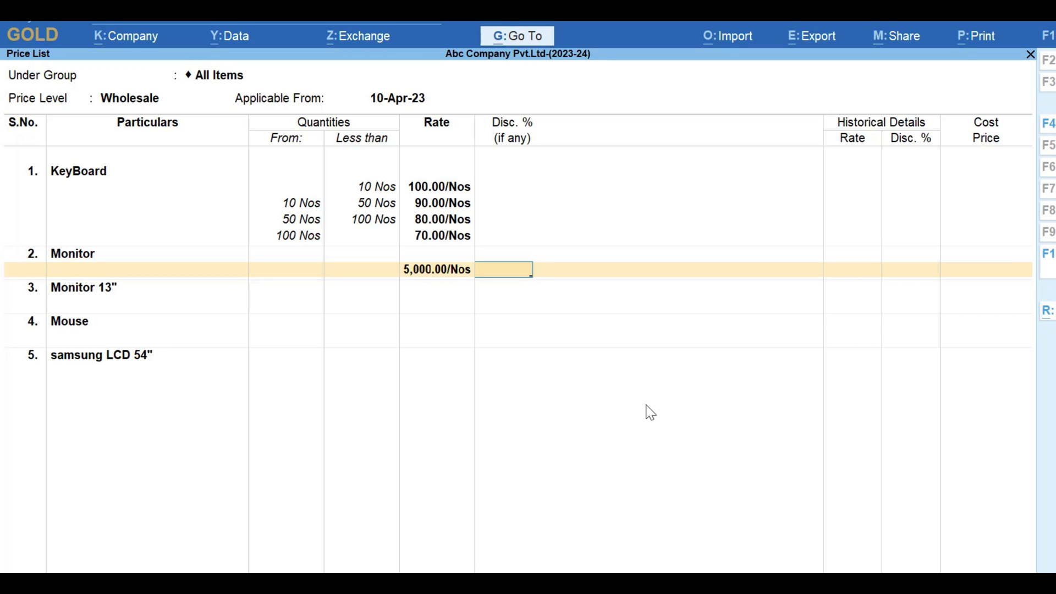
pyautogui.write('10')
pyautogui.press('Return')
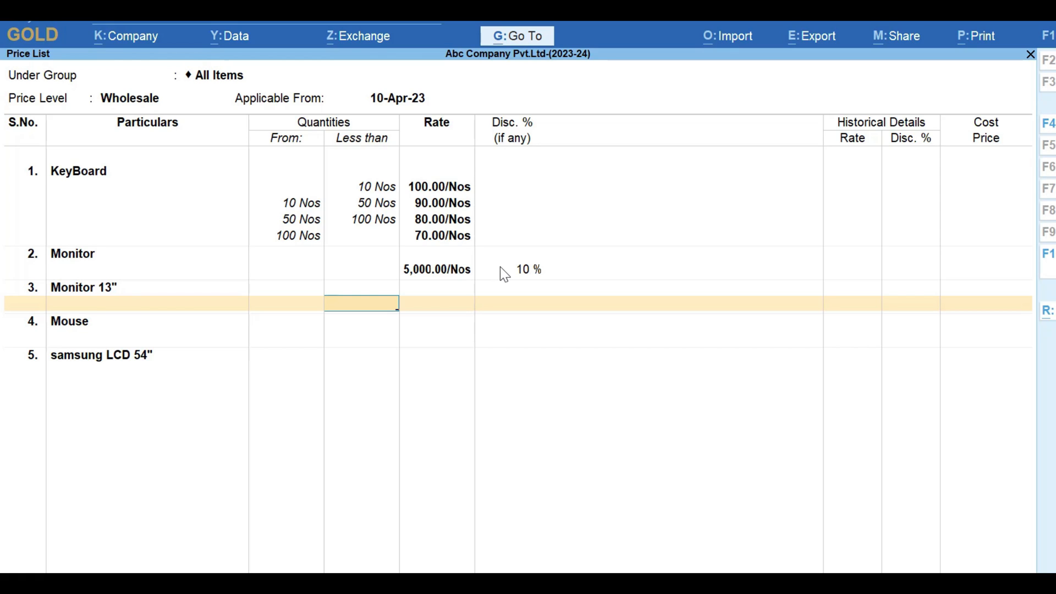
pyautogui.press('BackSpace')
pyautogui.press('BackSpace')
pyautogui.press('BackSpace')
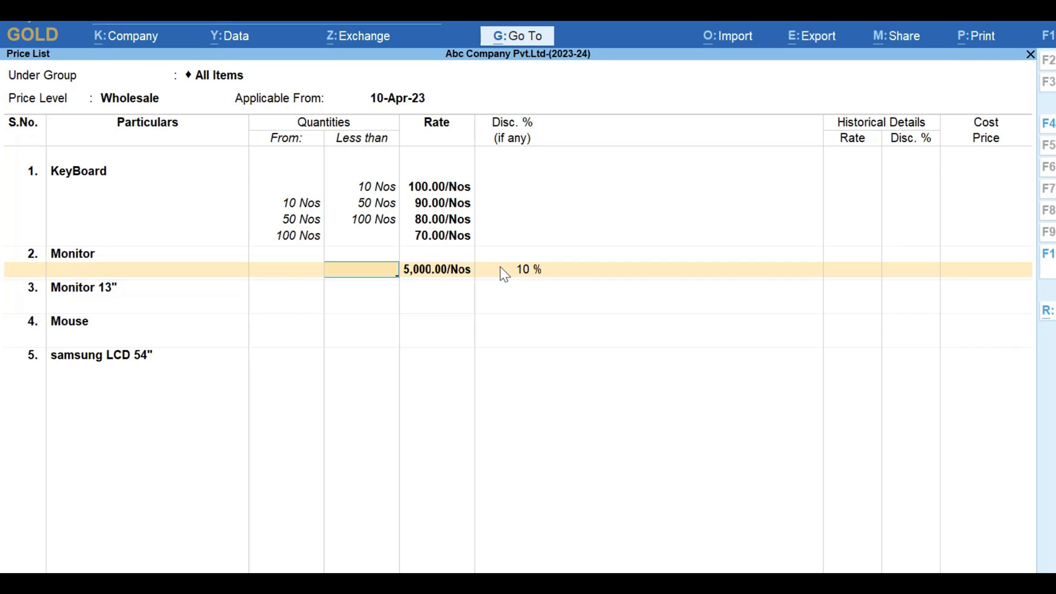
pyautogui.press('Return')
pyautogui.press('Return')
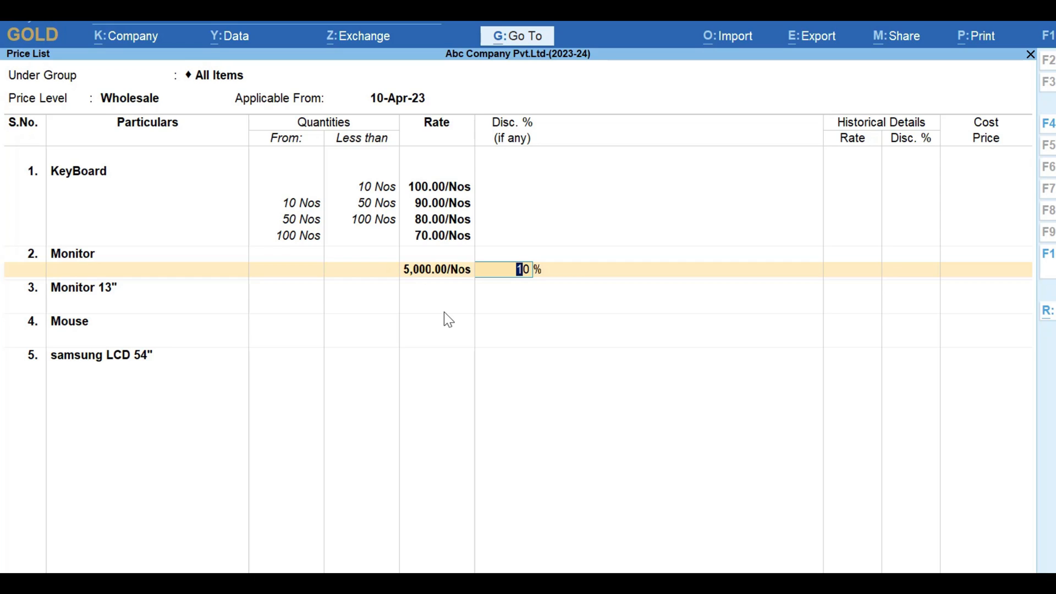
pyautogui.press('Return')
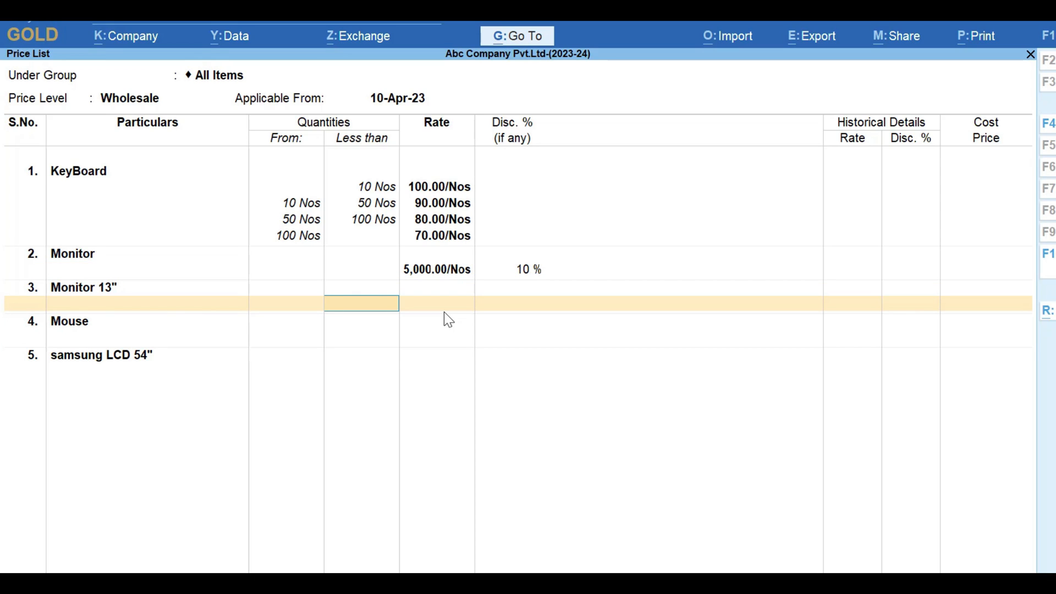
pyautogui.press('Return')
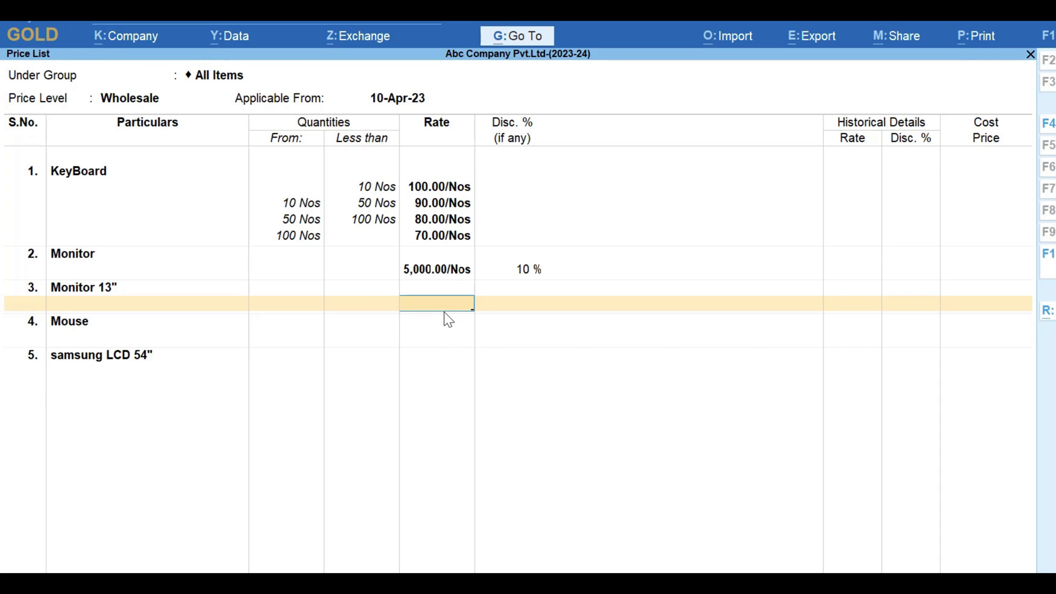
pyautogui.press('BackSpace')
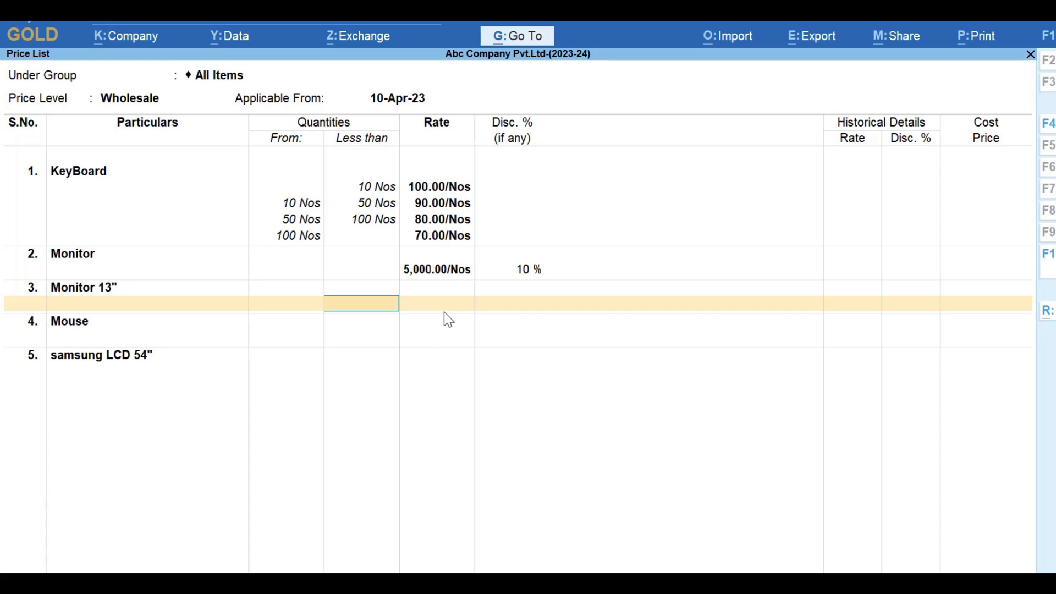
# Set the Monitor 13" rate to 4000 per pcs for quantities less than 1,000 pcs, without a discount
pyautogui.write('1000')
pyautogui.press('Return')
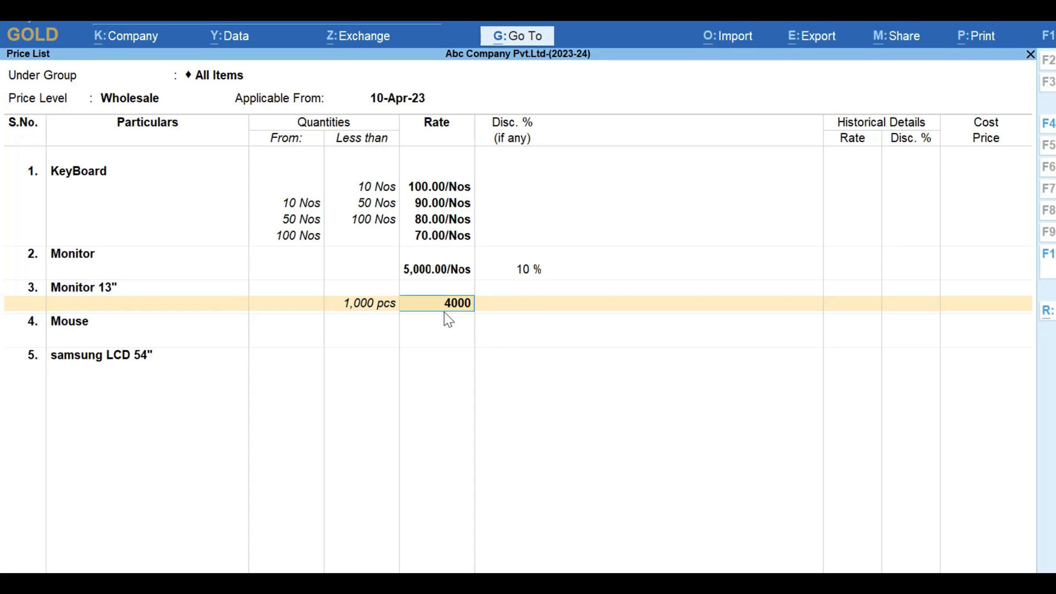
pyautogui.press('Return')
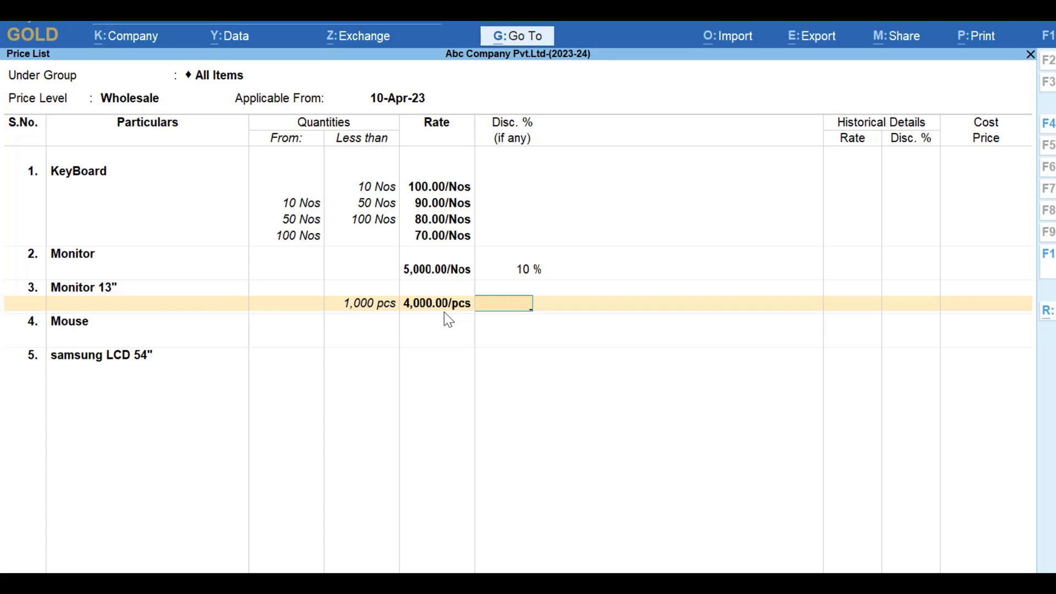
pyautogui.press('Return')
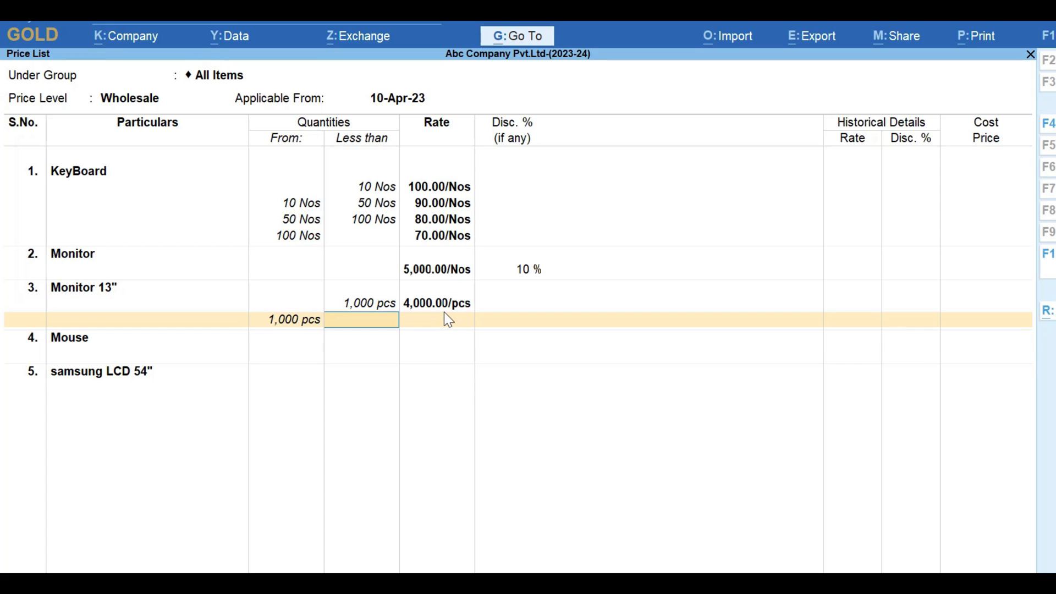
# Add a Monitor 13" rate of 4,000 per pcs with a 5% discount for 1,000 to less than 20,000 pcs
pyautogui.write('20,000')
pyautogui.press('Return')
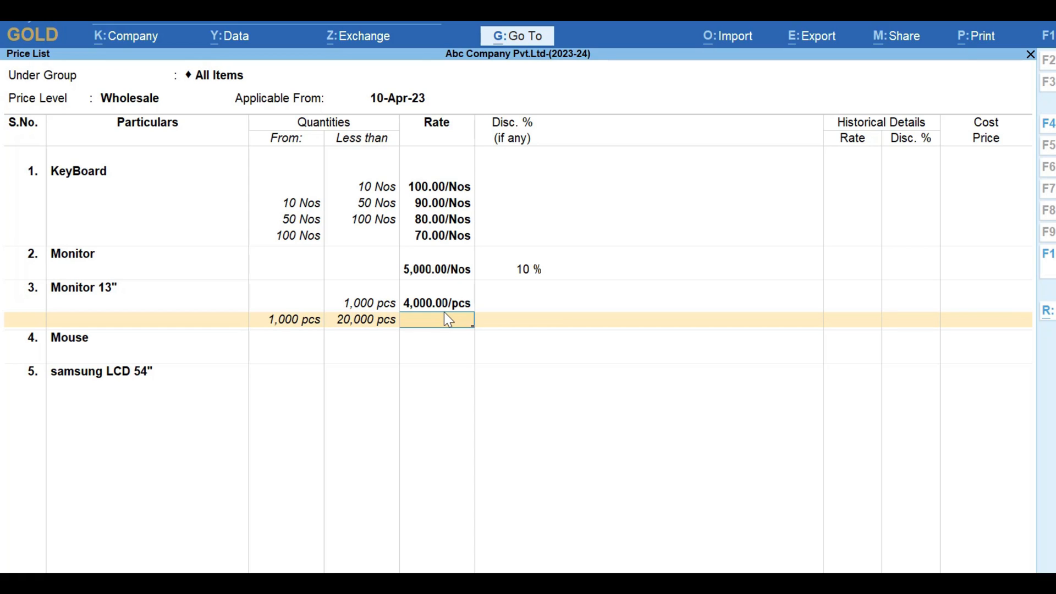
pyautogui.write('4,000')
pyautogui.press('Return')
pyautogui.write('5')
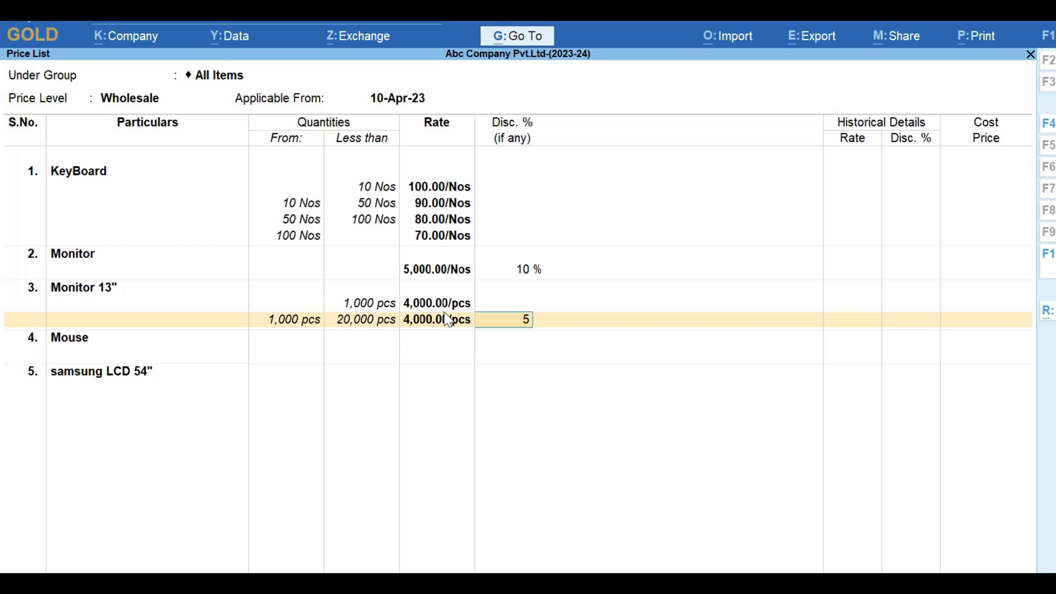
pyautogui.press('Return')
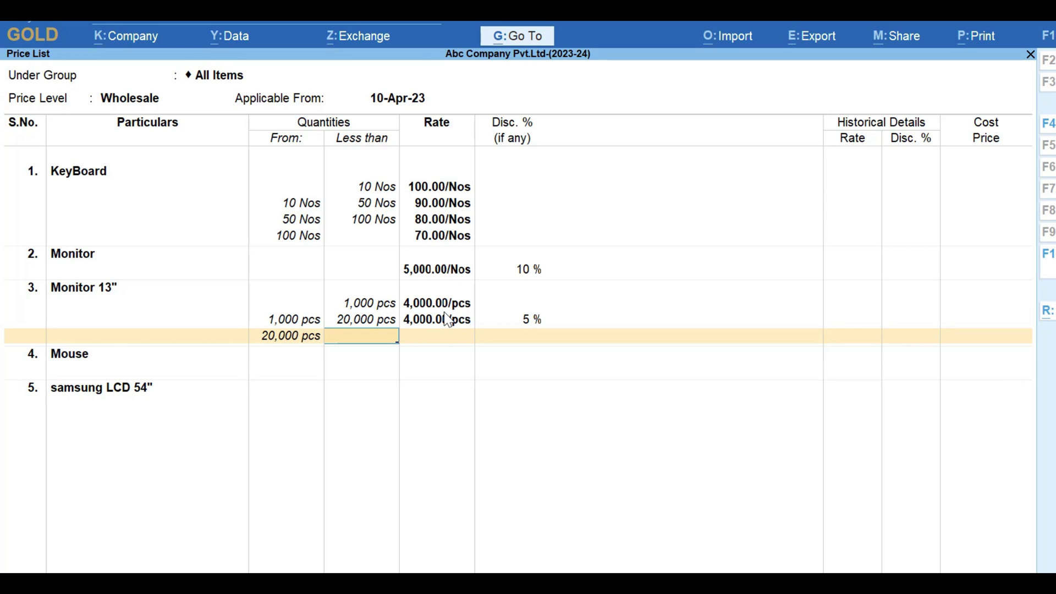
# Add a Monitor 13" rate of 4000 per pcs with a 7% discount for quantities from 20,000 pcs upward
pyautogui.press('Return')
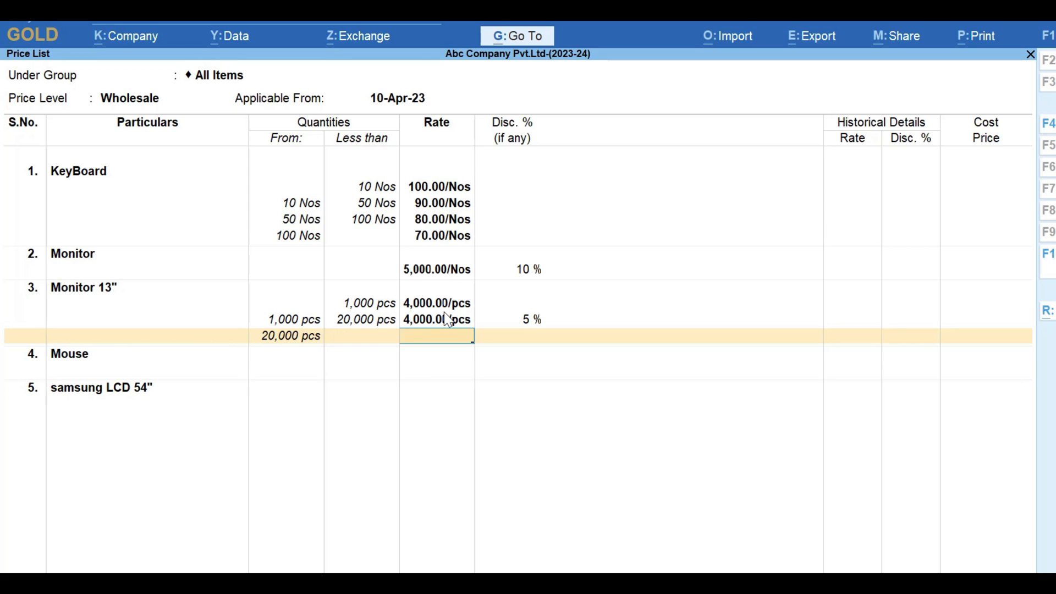
pyautogui.write('4000')
pyautogui.press('Return')
pyautogui.write('7')
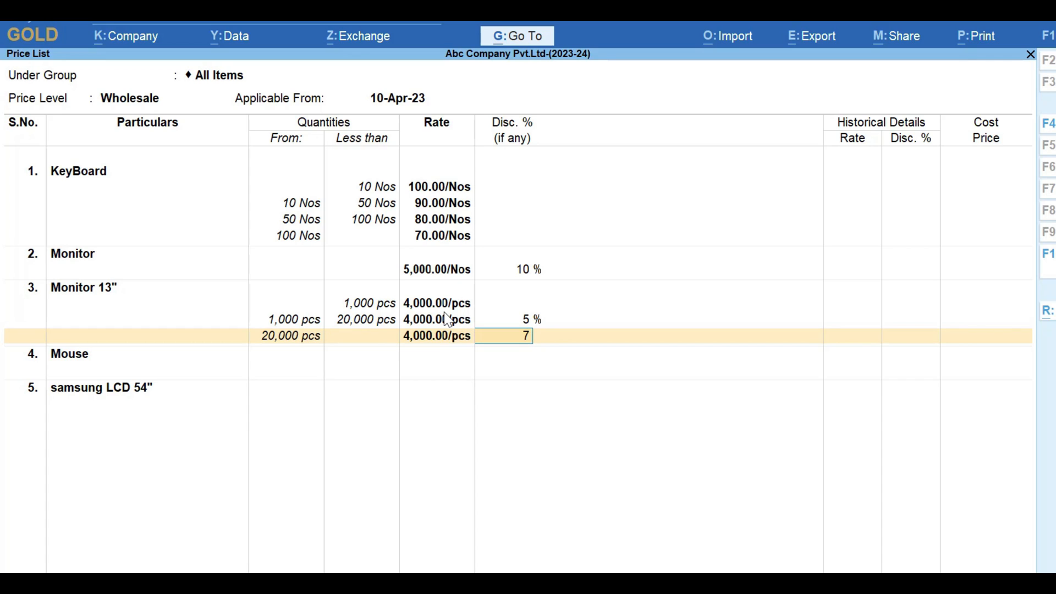
pyautogui.press('Return')
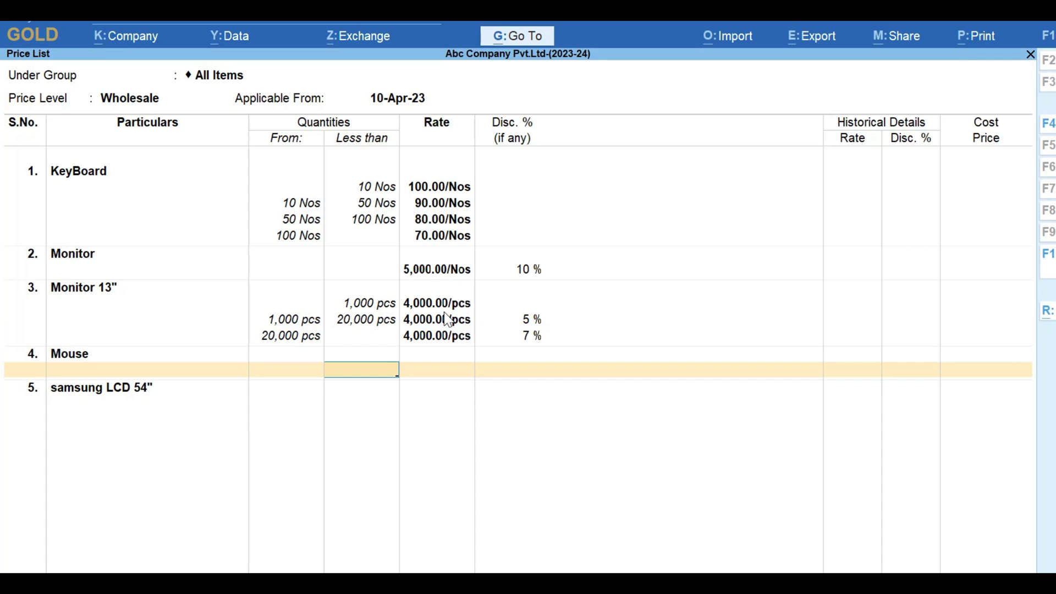
# Leaving Mouse blank, set samsung LCD 54" to 10000 per pcs with a 10% discount and save the Wholesale price list
pyautogui.press('Return')
pyautogui.press('Return')
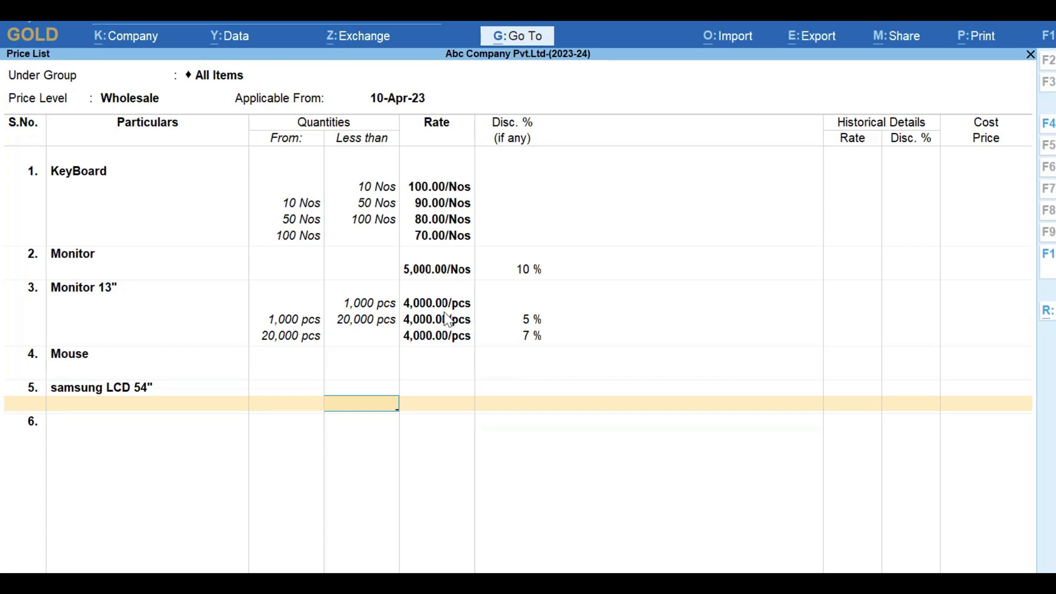
pyautogui.press('Return')
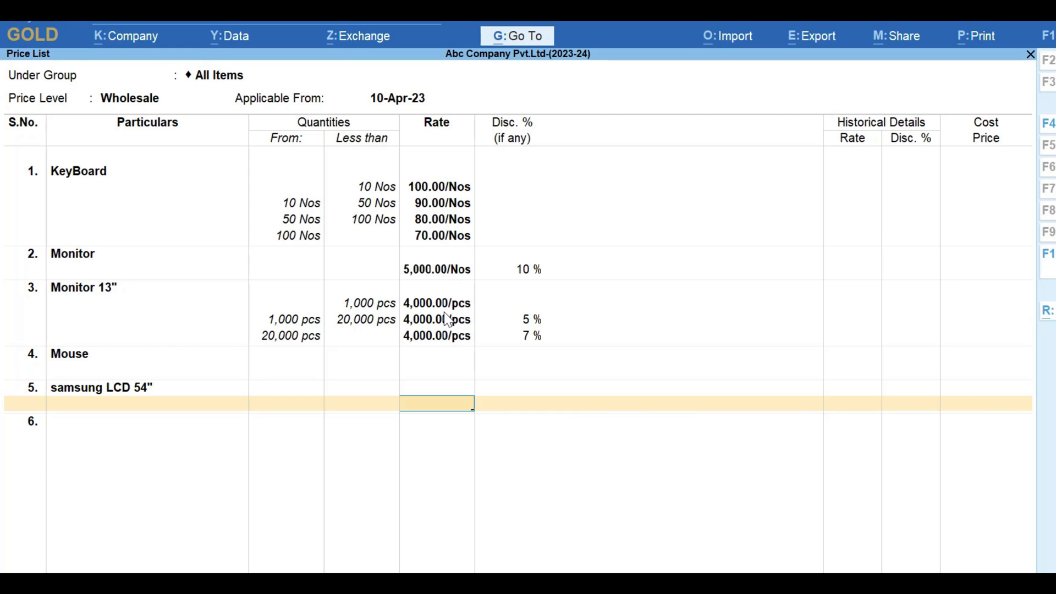
pyautogui.write('10000')
pyautogui.press('Return')
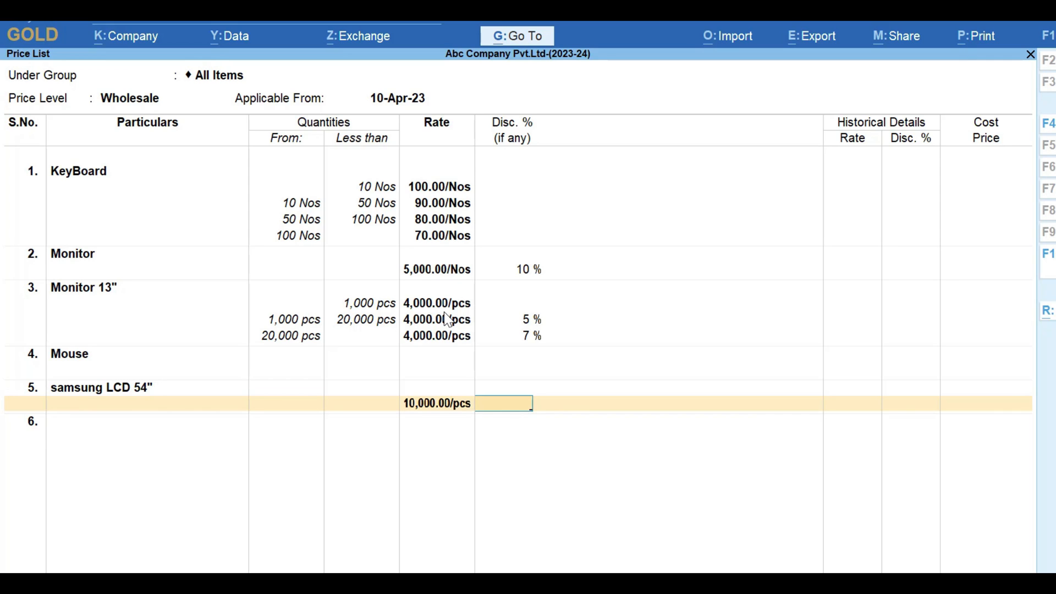
pyautogui.write('10')
pyautogui.press('Return')
pyautogui.press('Return')
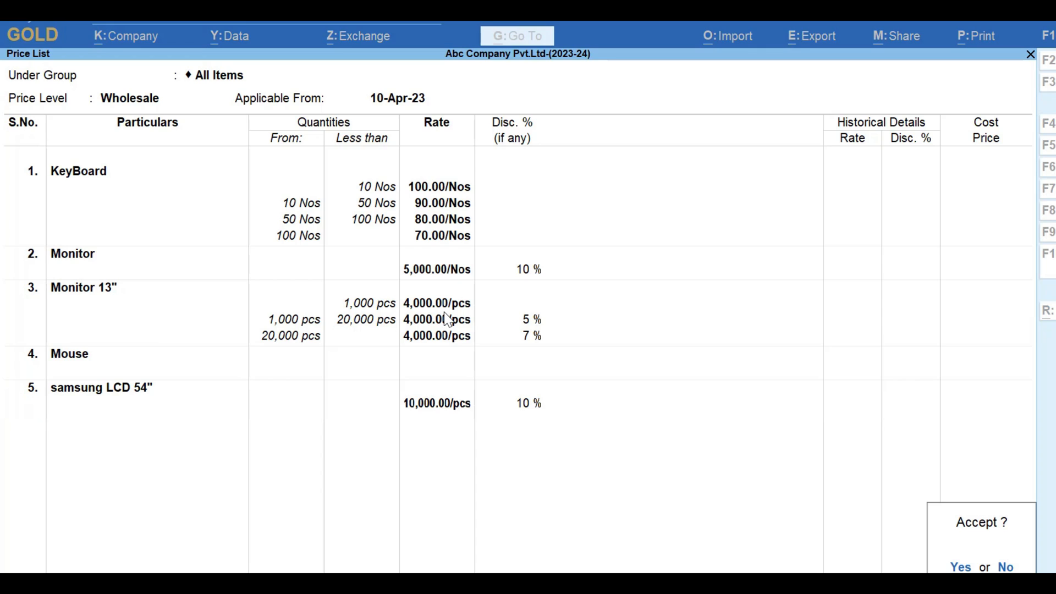
pyautogui.press('Return')
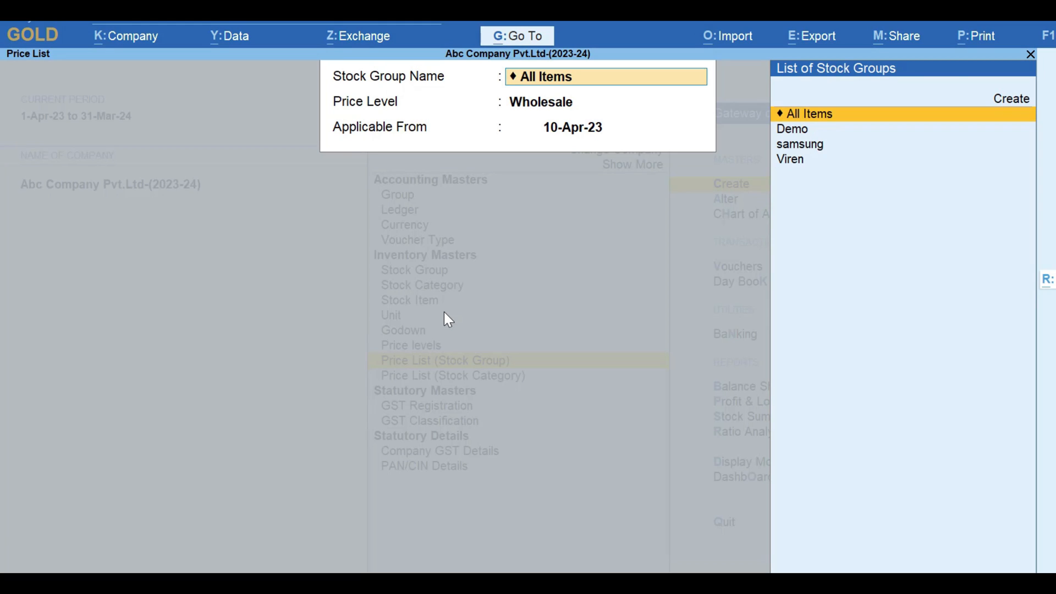
# Open the Retail price list for All Items, applicable from 10-Apr-23
pyautogui.press('Return')
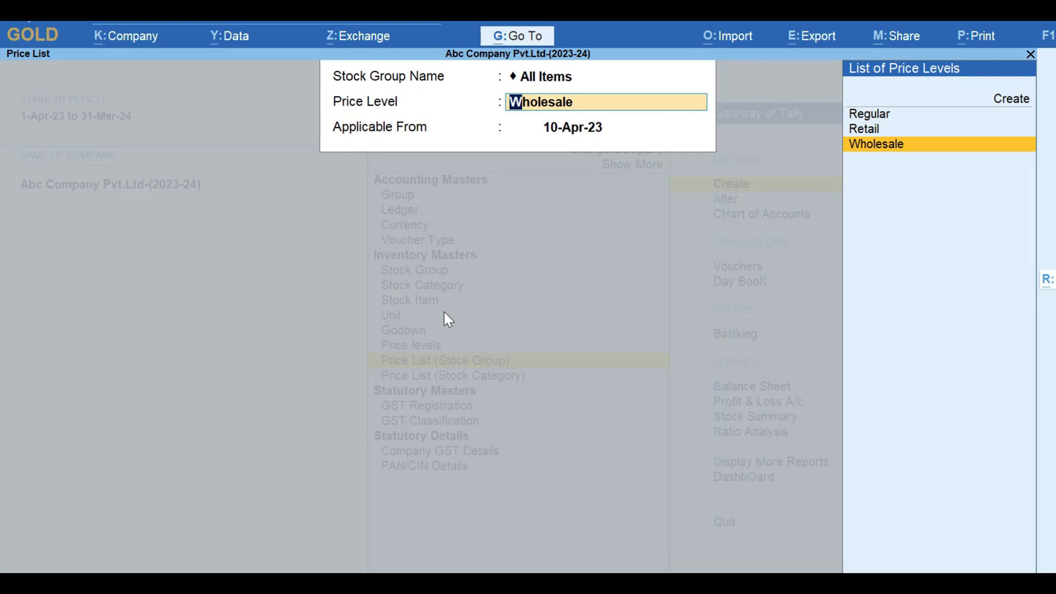
pyautogui.press('Up')
pyautogui.press('Up')
pyautogui.press('Down')
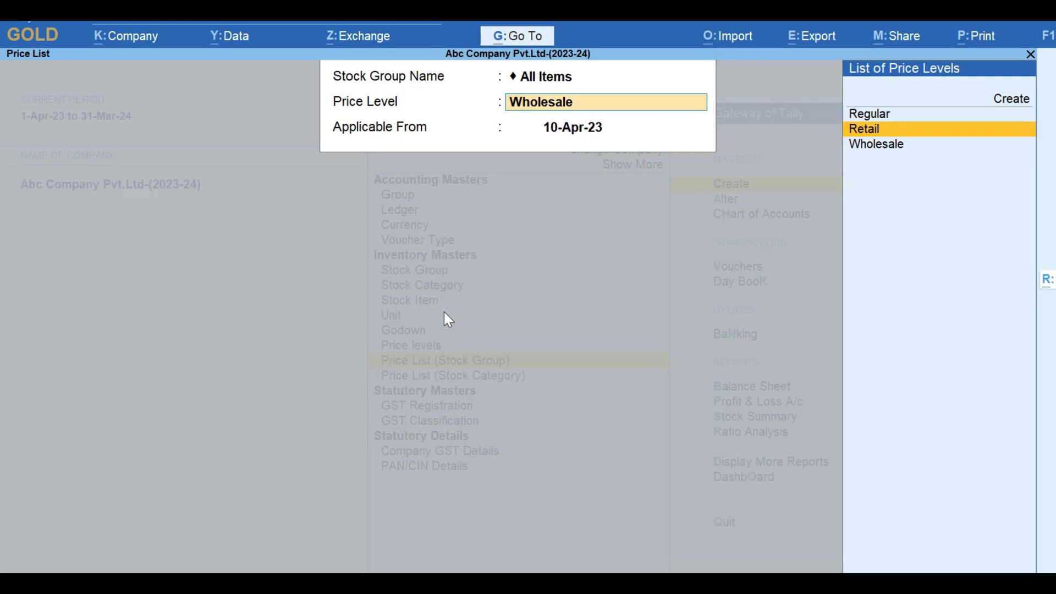
pyautogui.press('Return')
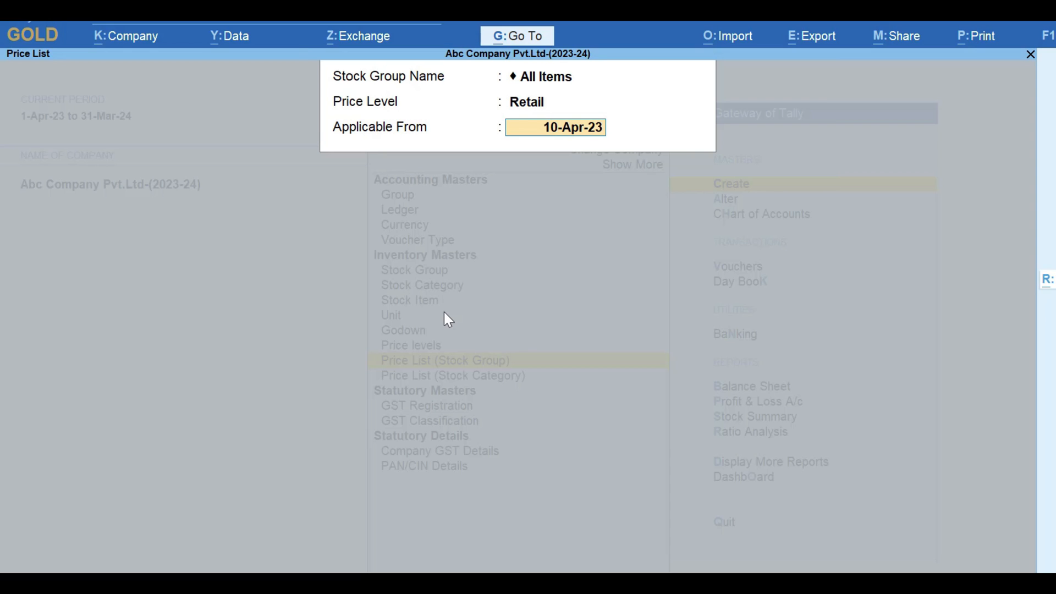
pyautogui.press('Return')
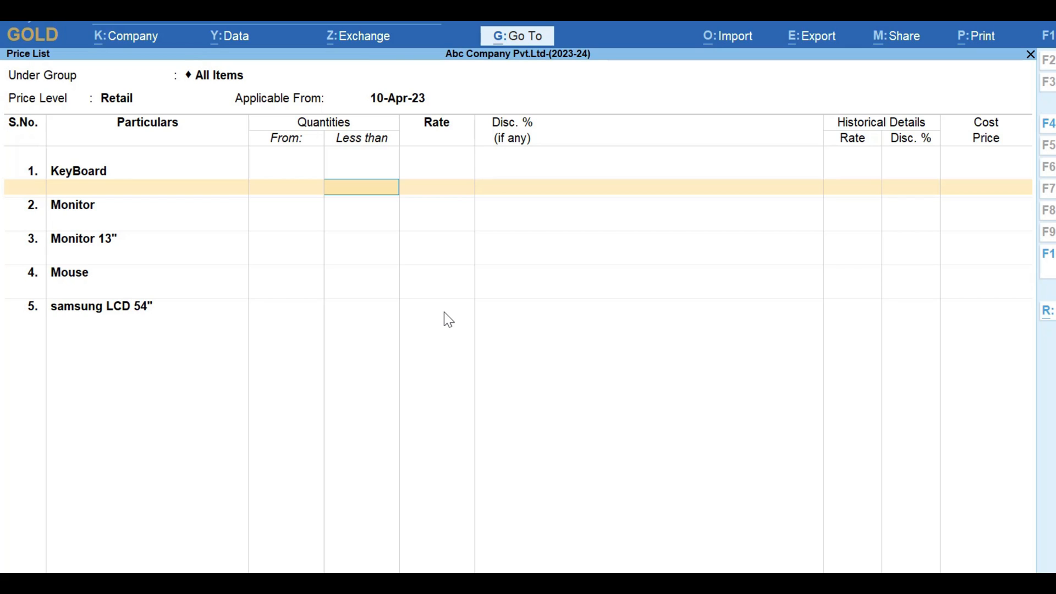
# Set the Retail rates to 150 per Nos for KeyBoard and 5,000 per Nos for Monitor, without quantity limits or discounts
pyautogui.press('Return')
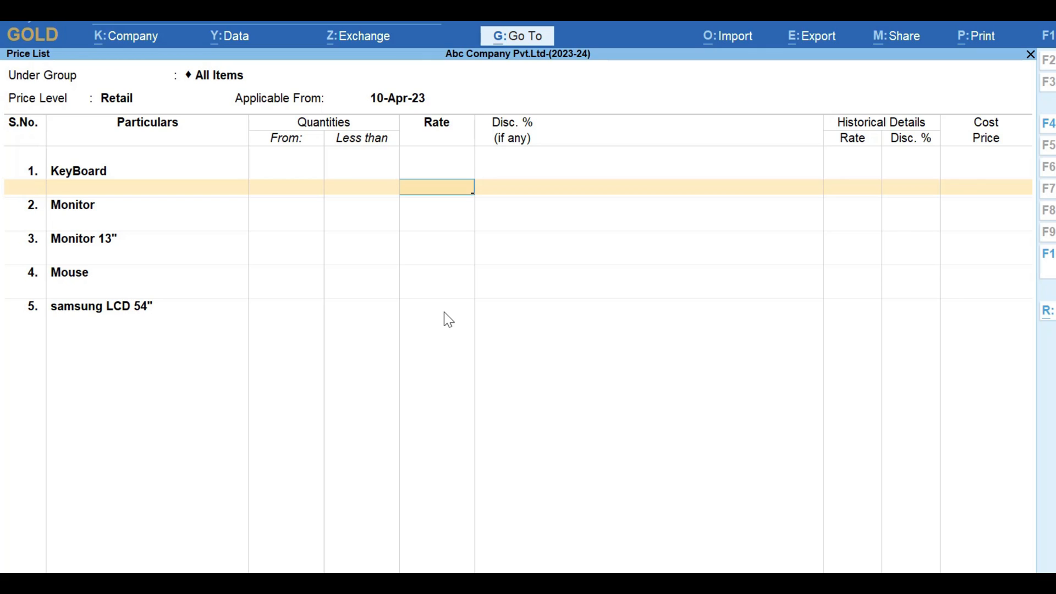
pyautogui.write('150')
pyautogui.press('Return')
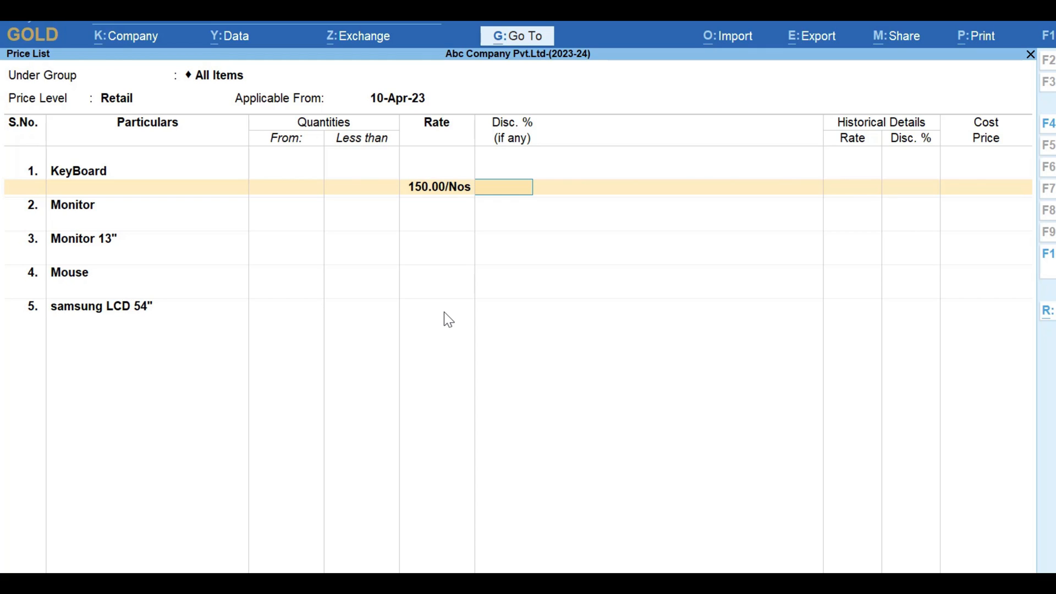
pyautogui.press('Return')
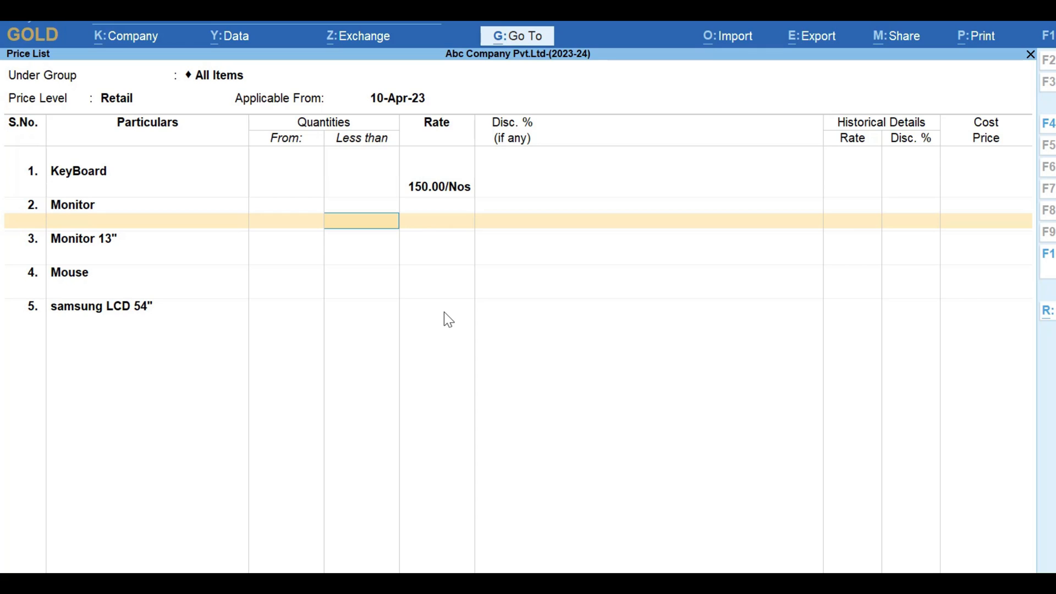
pyautogui.press('Return')
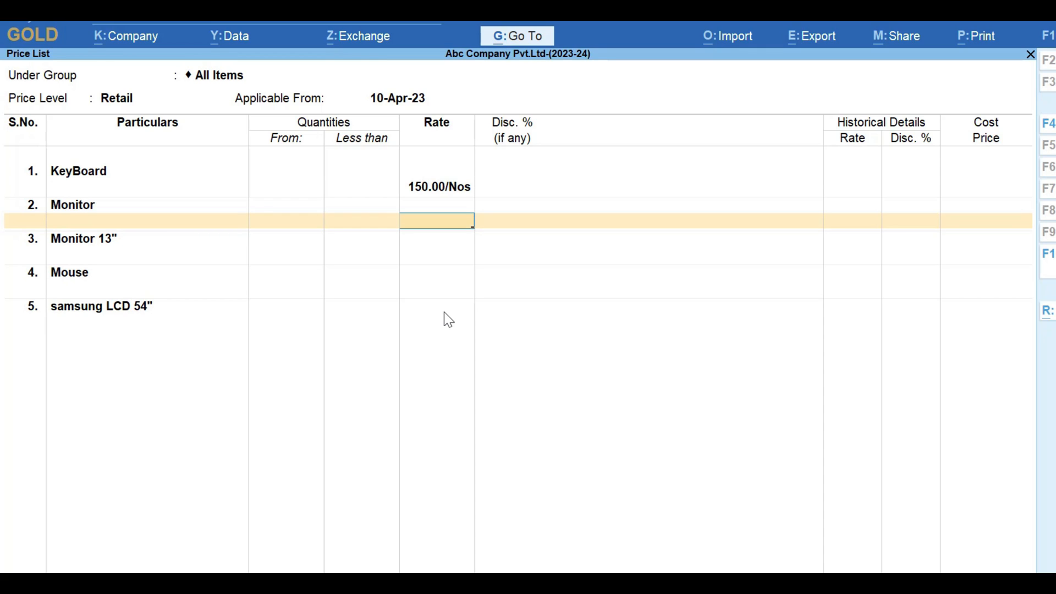
pyautogui.write('5000')
pyautogui.press('Return')
pyautogui.press('Return')
# Set the Retail rates to 4,000 per pcs for Monitor 13" and 50 per Nos for Mouse, without quantity limits or discounts
pyautogui.press('Return')
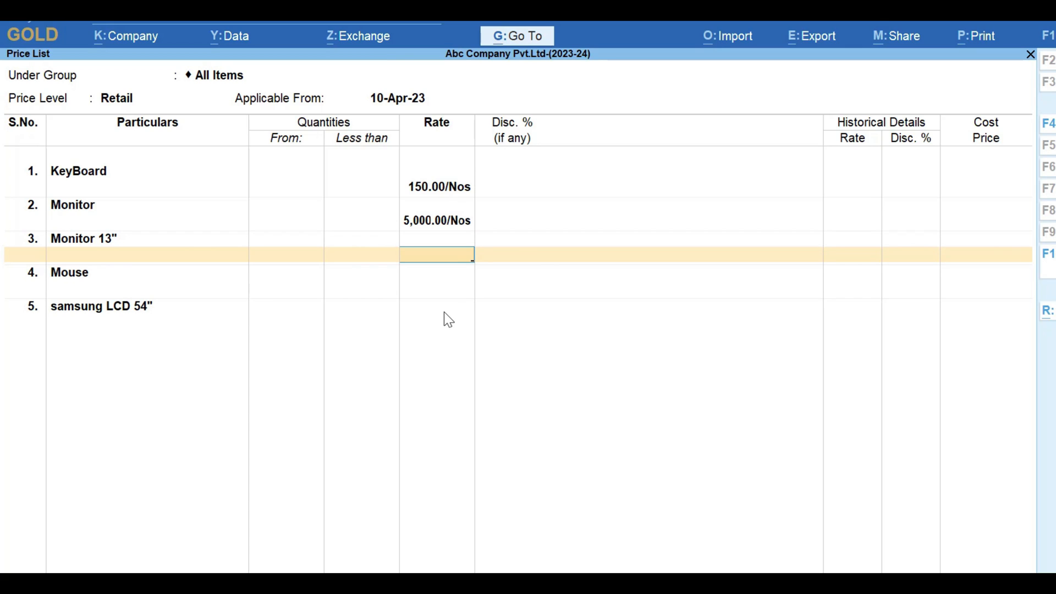
pyautogui.write('4000')
pyautogui.press('Return')
pyautogui.press('Return')
pyautogui.press('Return')
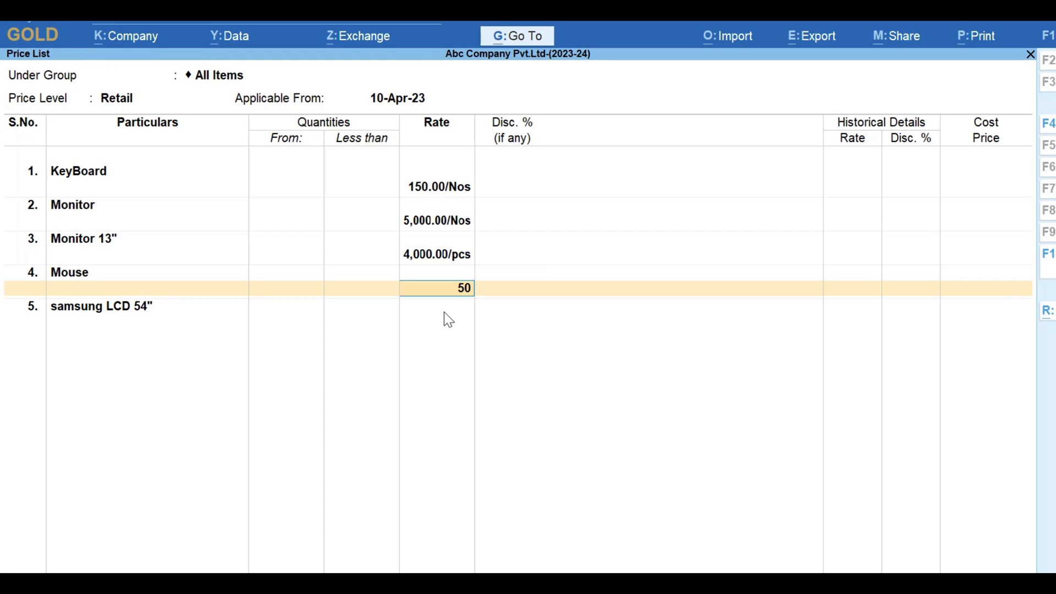
pyautogui.write('50')
pyautogui.press('Return')
pyautogui.press('Return')
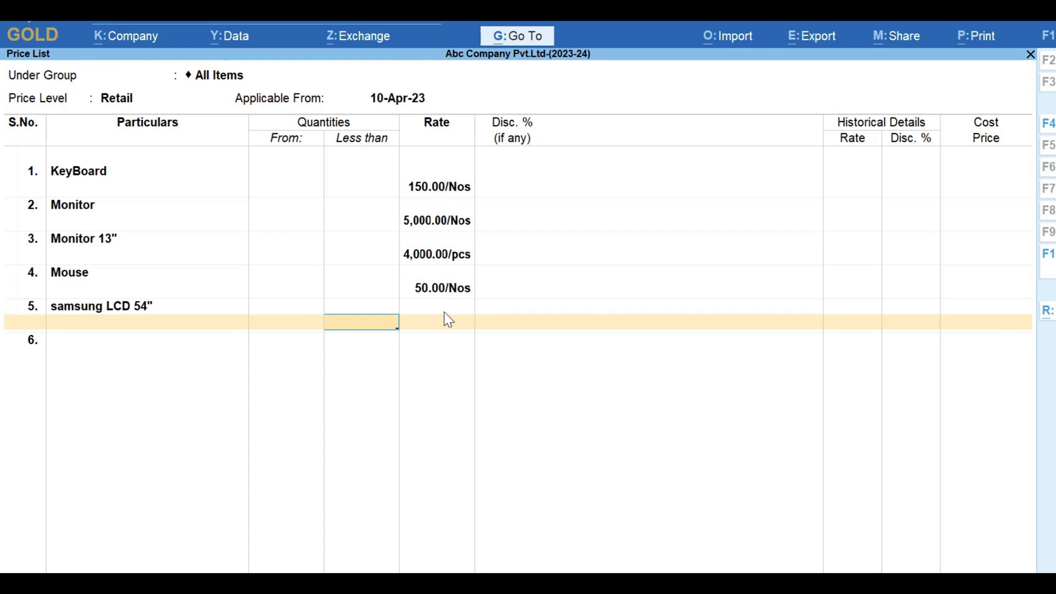
# Set samsung LCD 54" to 80,000 per pcs with a 5% discount and save the Retail price list
pyautogui.press('Return')
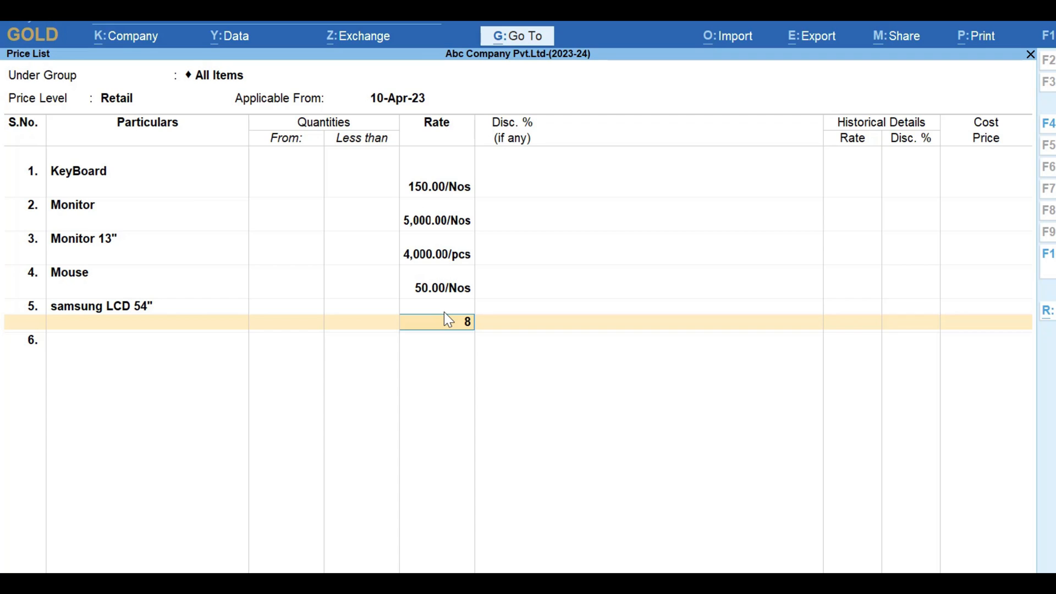
pyautogui.press('Return')
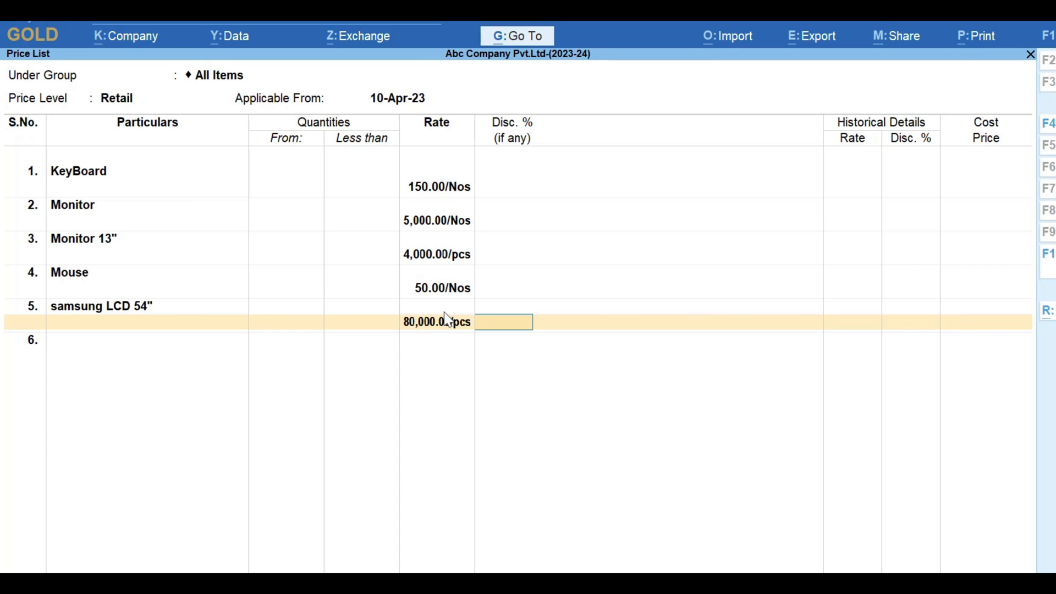
pyautogui.write('5')
pyautogui.press('Return')
pyautogui.press('Return')
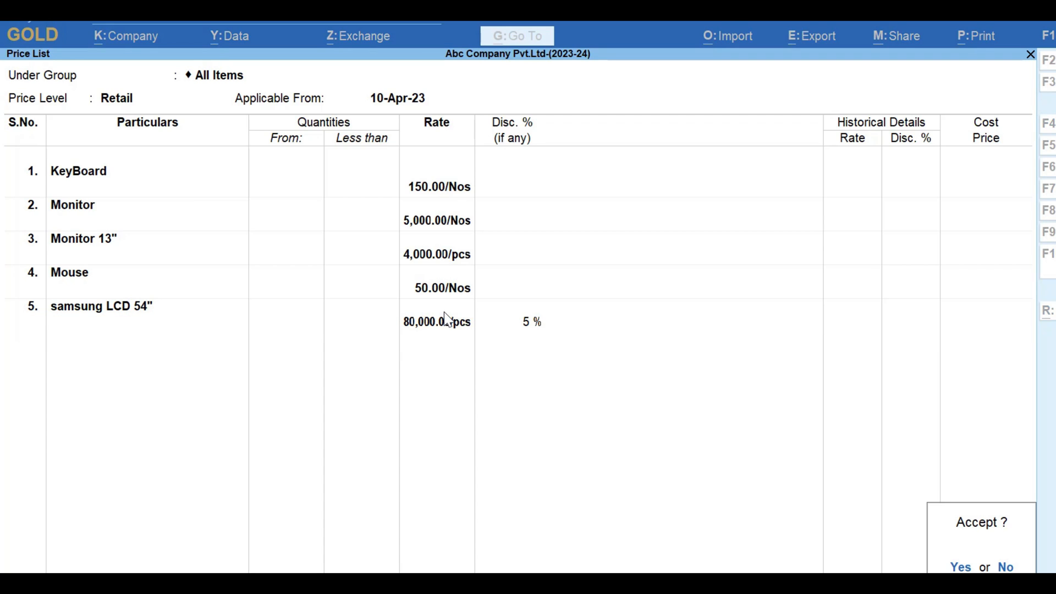
pyautogui.press('Return')
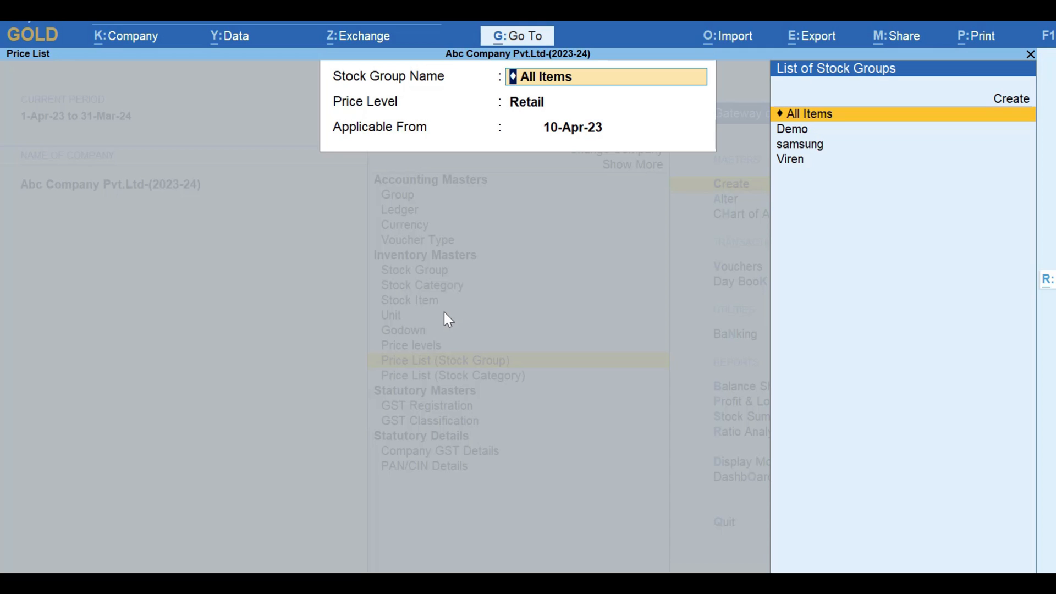
# Open the Regular price list for All Items, applicable from 10-Apr-23
pyautogui.press('Return')
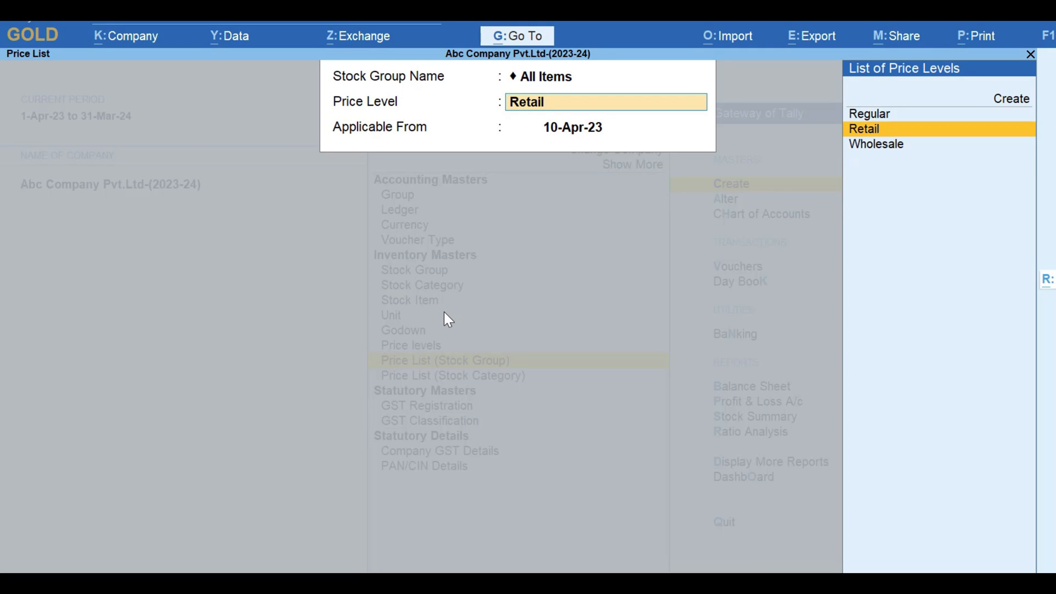
pyautogui.press('Up')
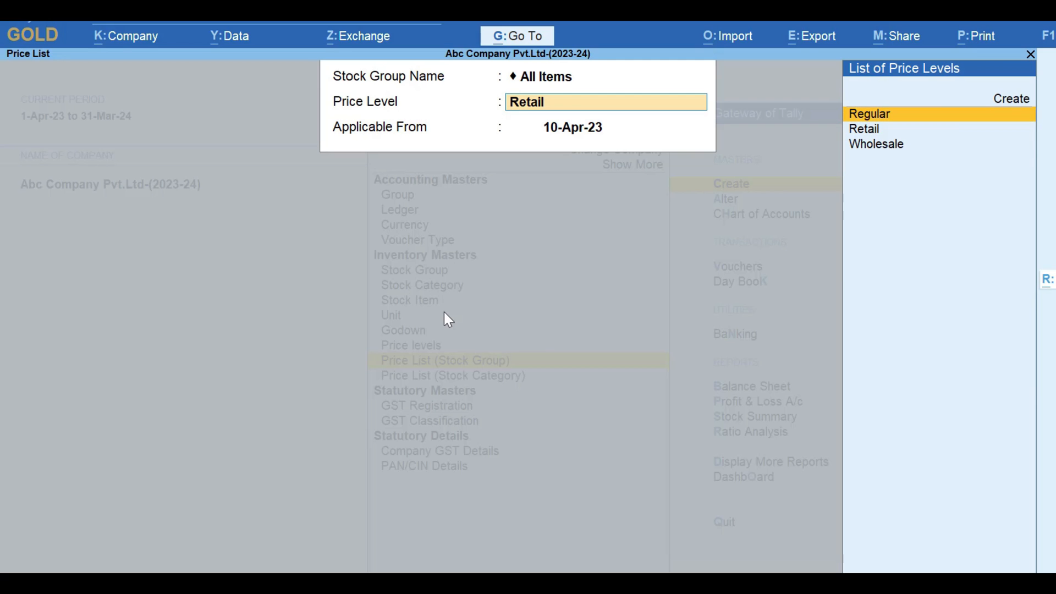
pyautogui.press('Return')
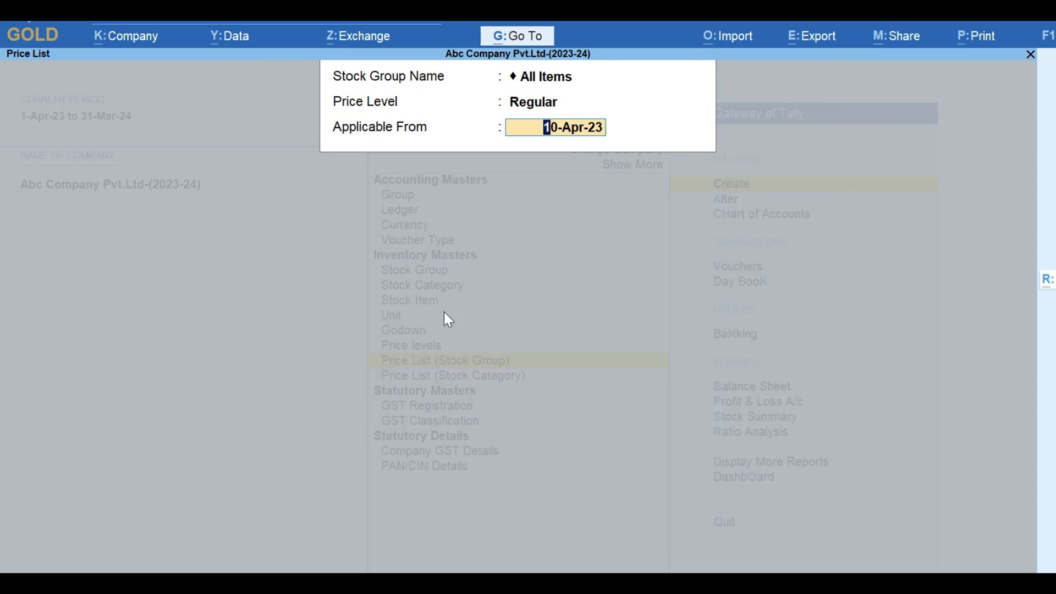
pyautogui.press('Return')
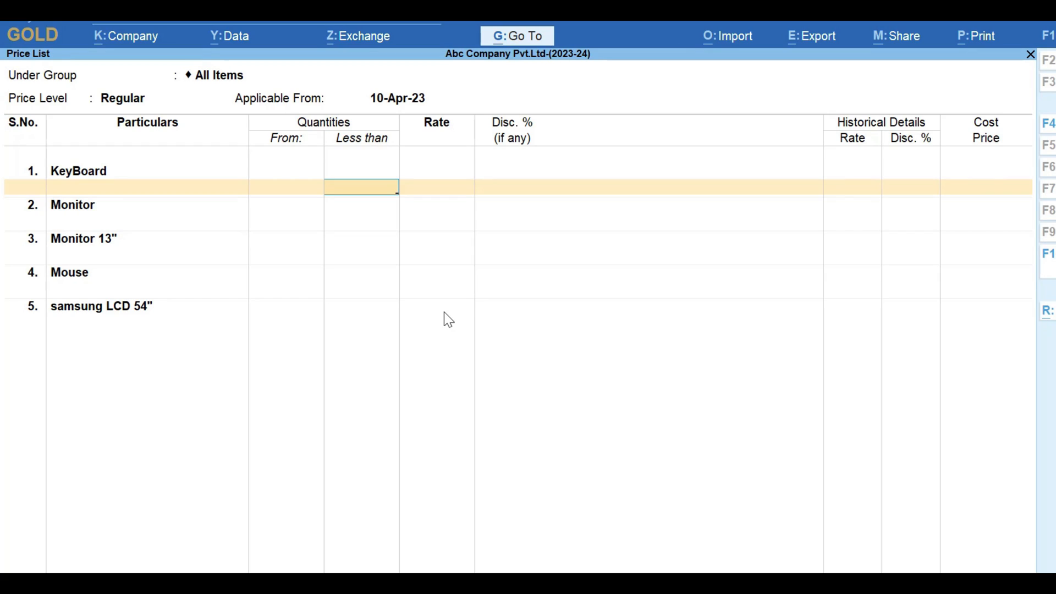
# Set the Regular rates to 6,000 per Nos for KeyBoard and 5,000 per Nos for Monitor, without quantity limits or discounts
pyautogui.press('Return')
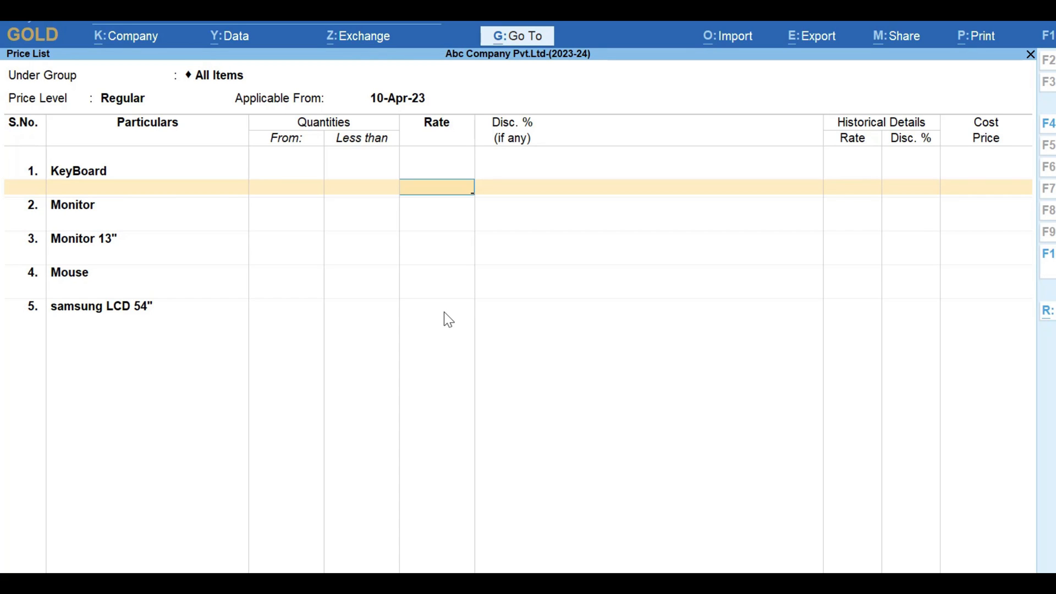
pyautogui.write('6000')
pyautogui.press('Return')
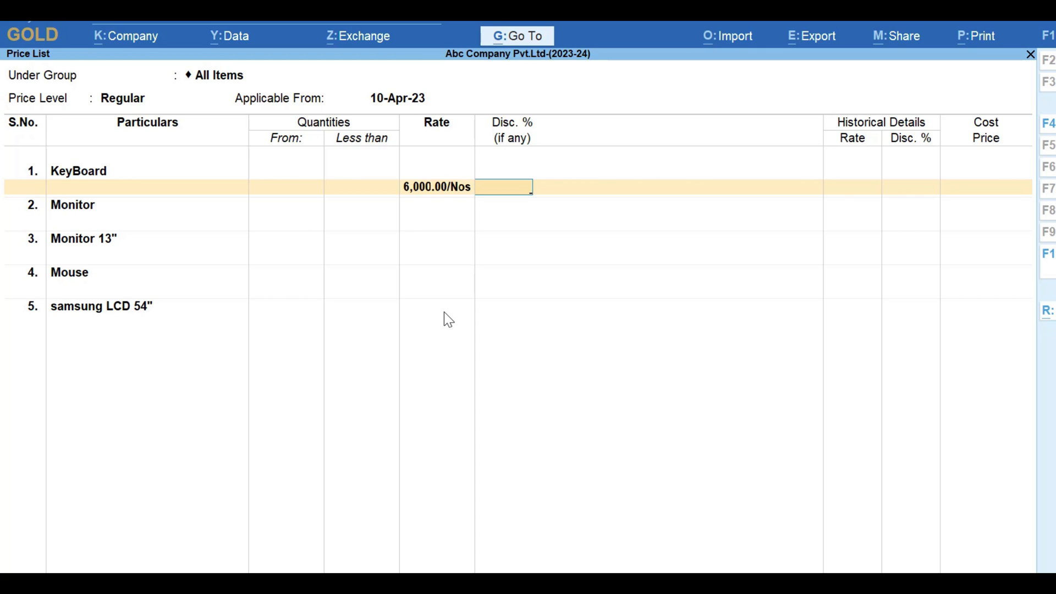
pyautogui.press('Return')
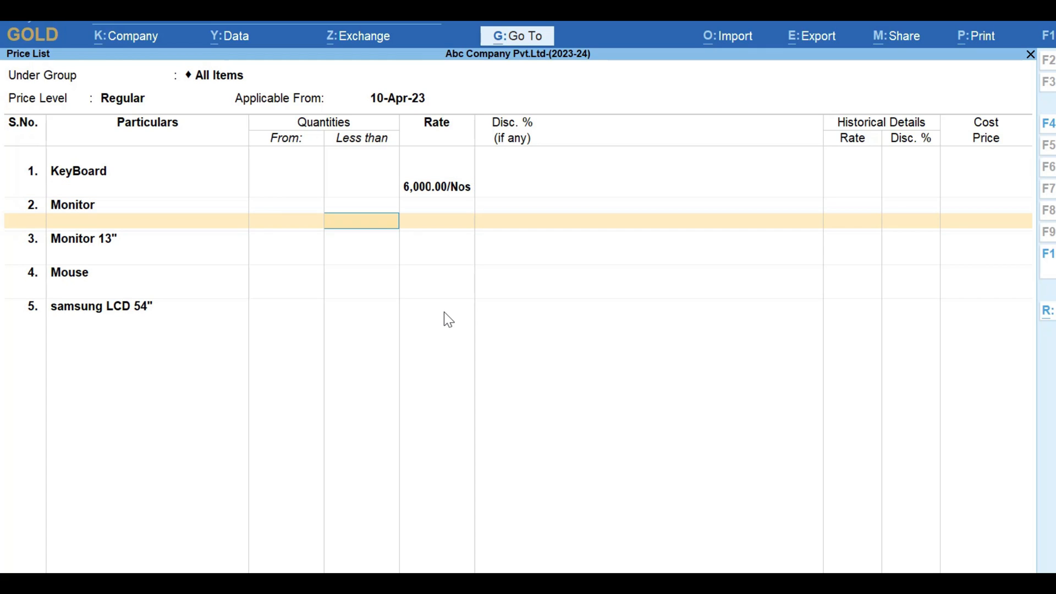
pyautogui.press('Return')
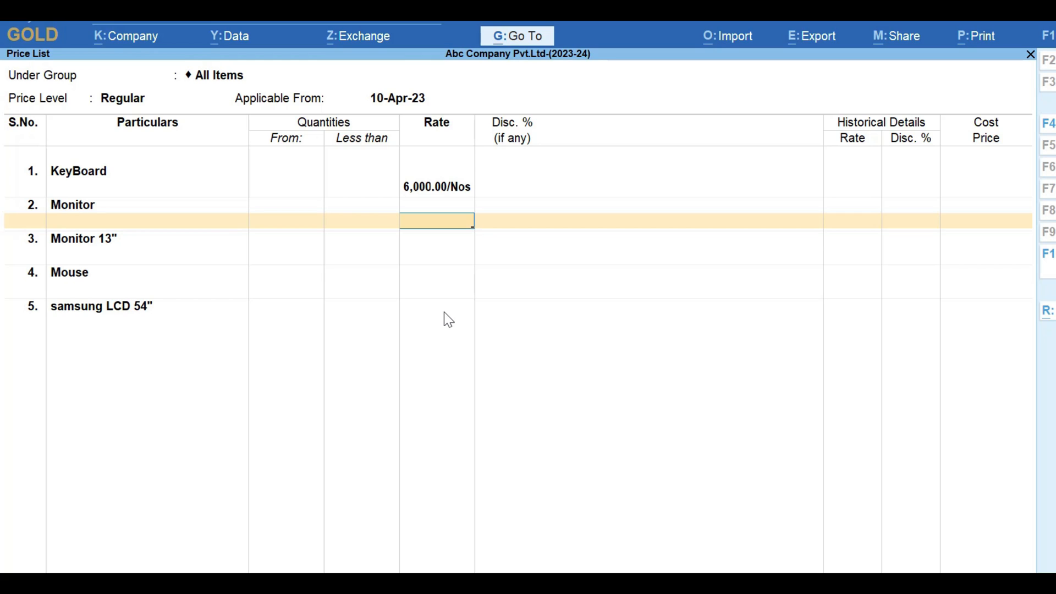
pyautogui.write('5000')
pyautogui.press('Return')
pyautogui.press('Return')
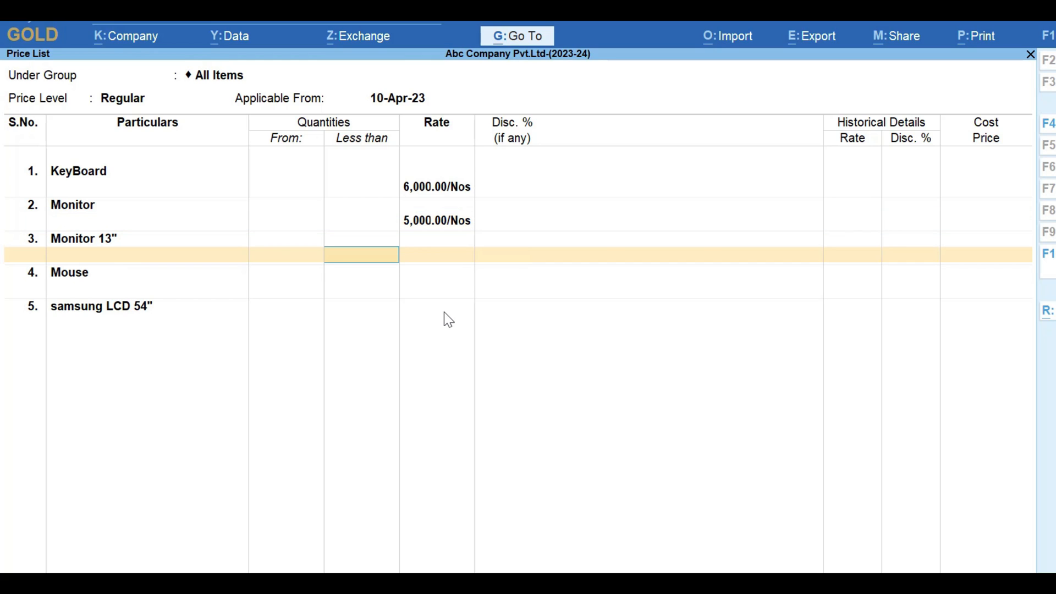
# Set the Regular rates to 5,000 per pcs for Monitor 13" and 200 per Nos for Mouse, without quantity limits or discounts
pyautogui.press('Return')
pyautogui.write('5000')
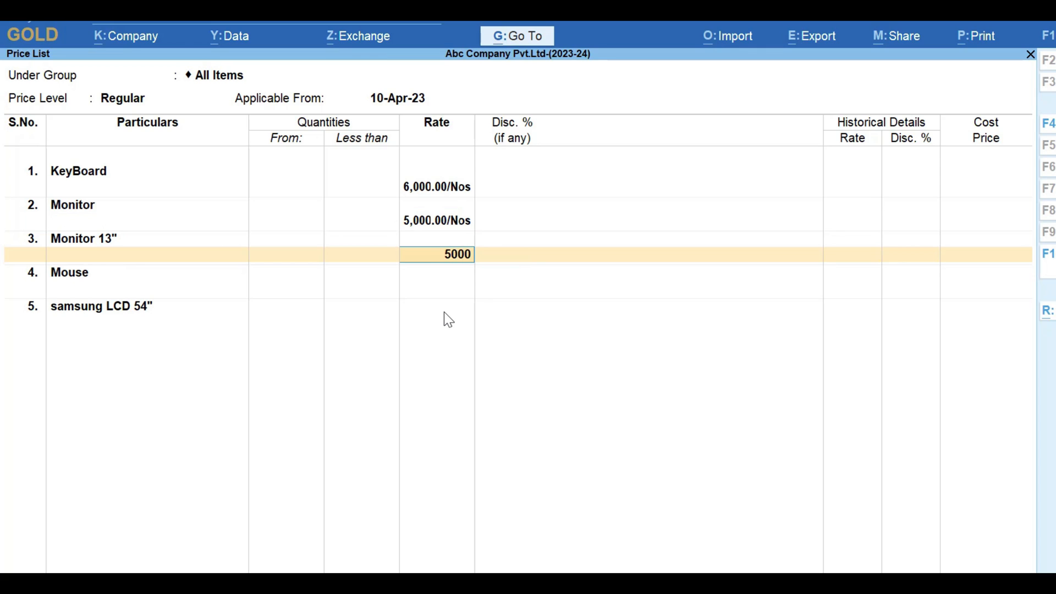
pyautogui.press('Return')
pyautogui.press('Return')
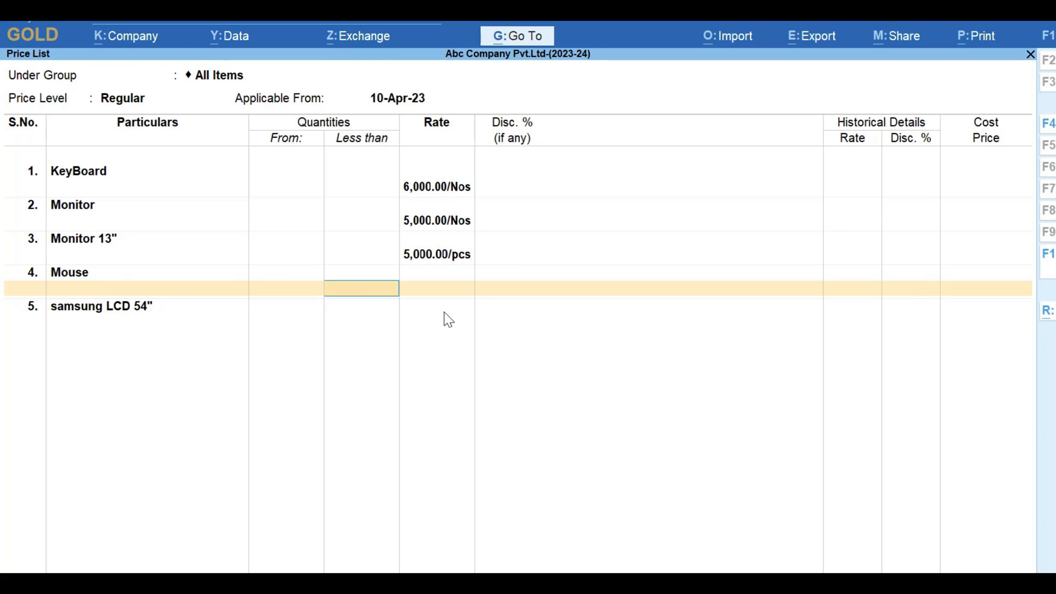
pyautogui.press('Return')
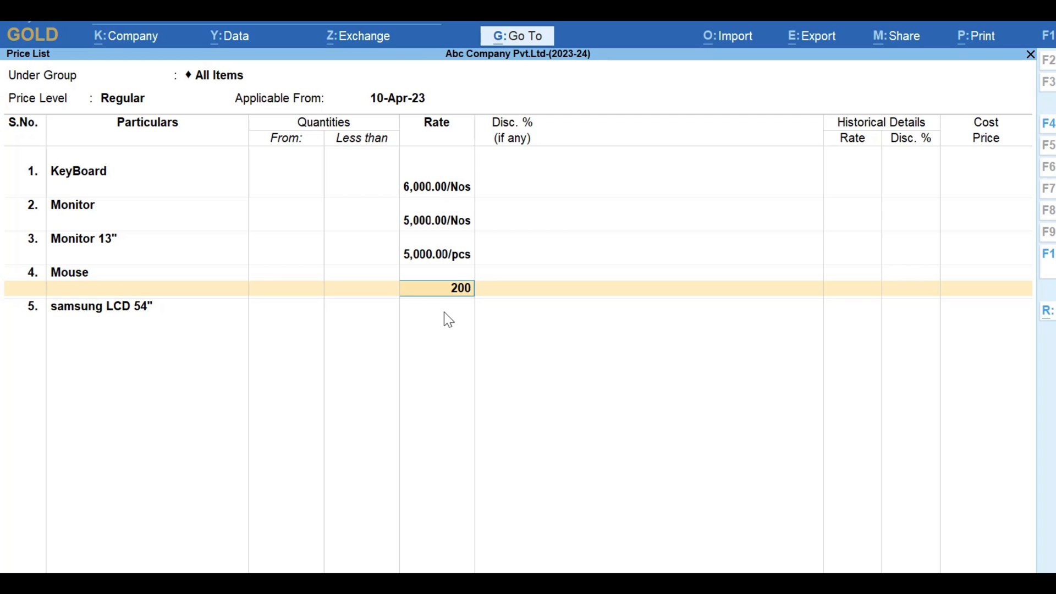
pyautogui.press('Return')
pyautogui.press('Return')
# Set samsung LCD 54" to 80,000 per pcs without a discount and save the Regular price list
pyautogui.press('Return')
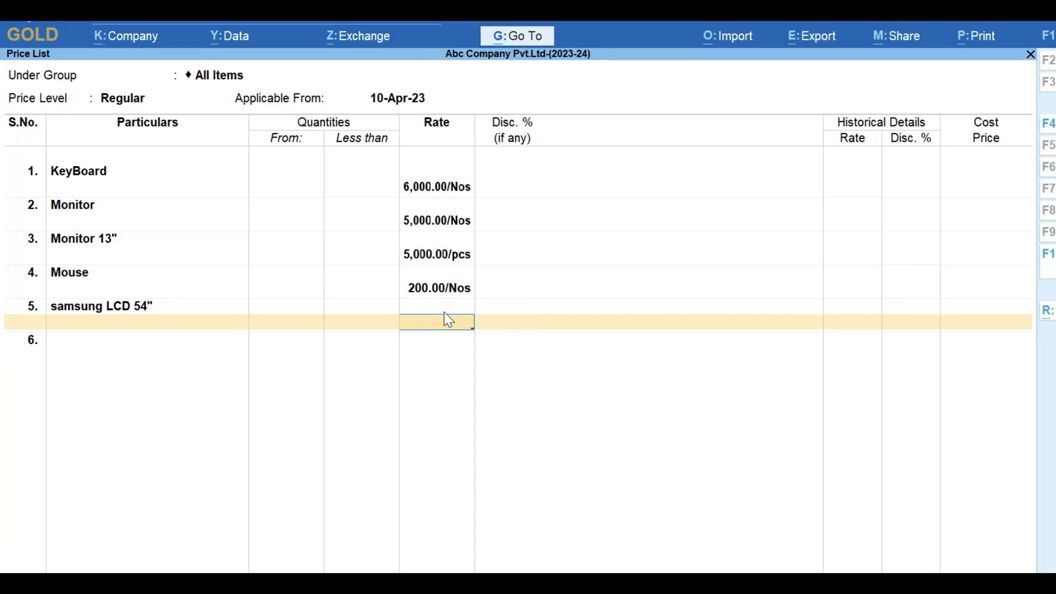
pyautogui.write('80,000')
pyautogui.press('Return')
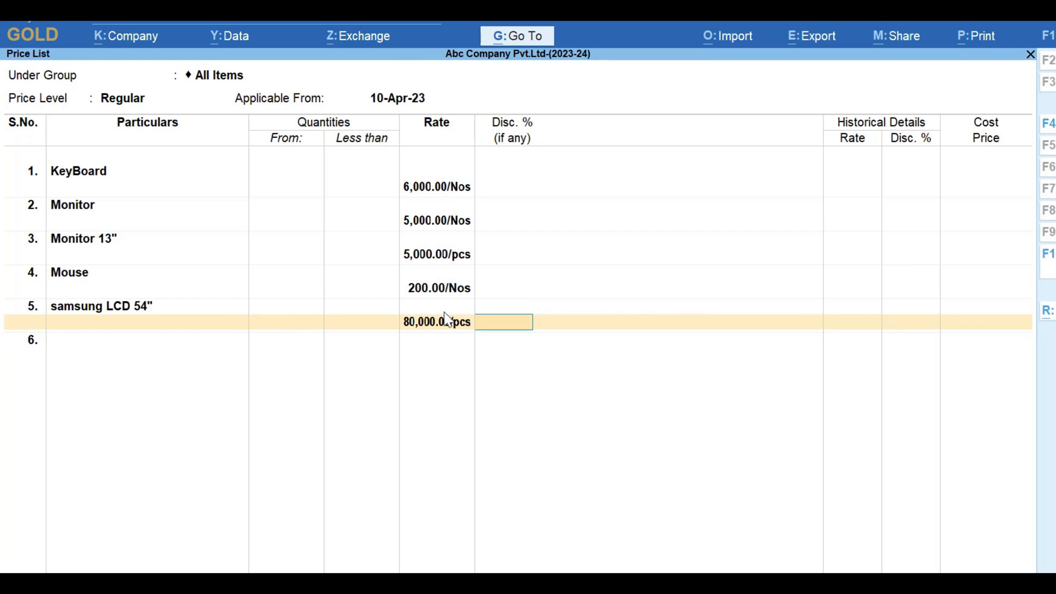
pyautogui.press('Return')
pyautogui.press('Return')
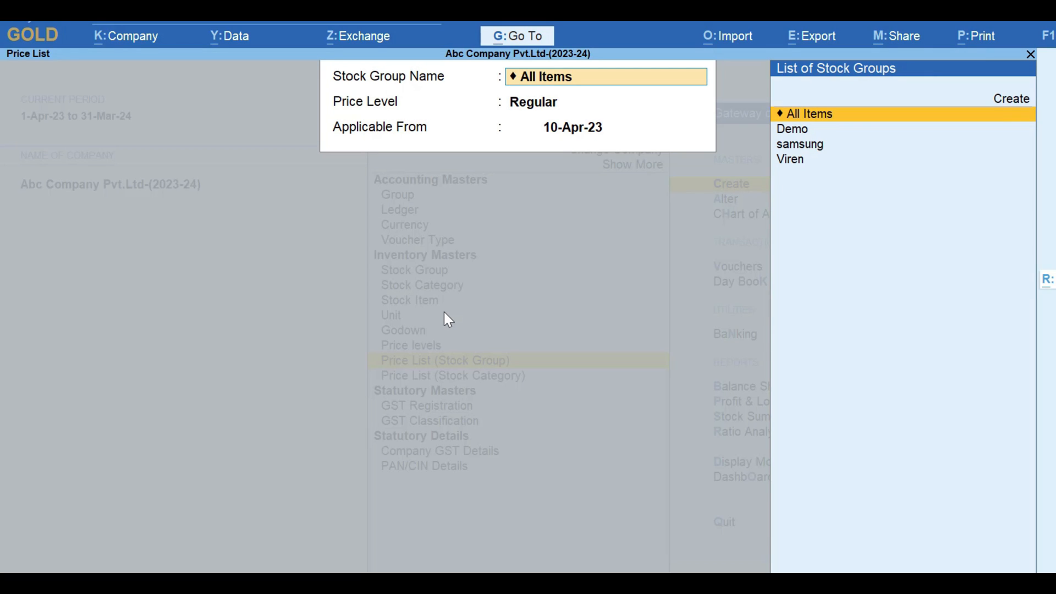
# Leave price list creation and return to the Gateway of Tally
pyautogui.press('Return')
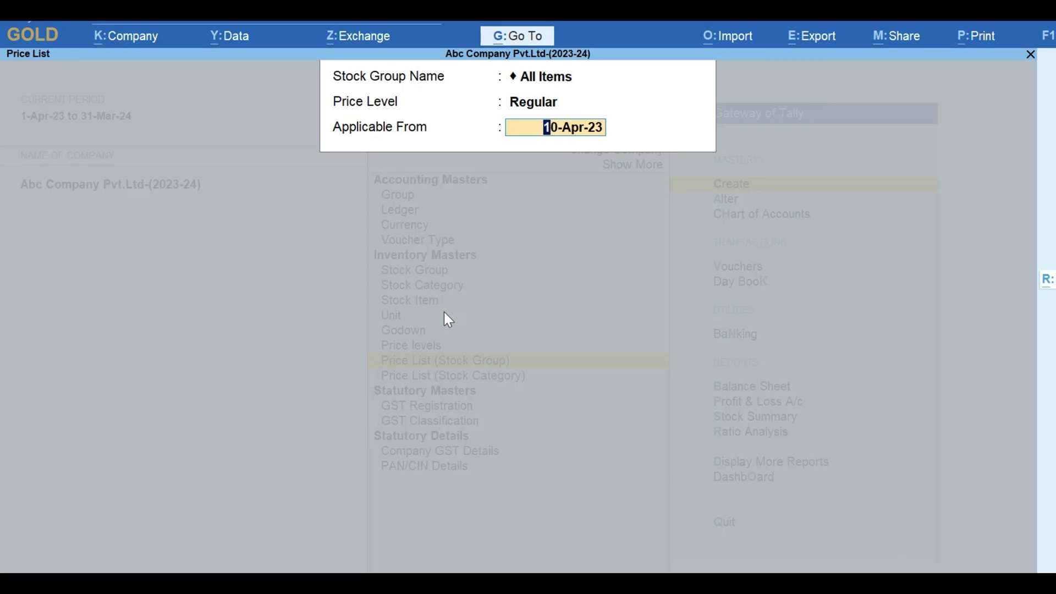
pyautogui.press('Escape')
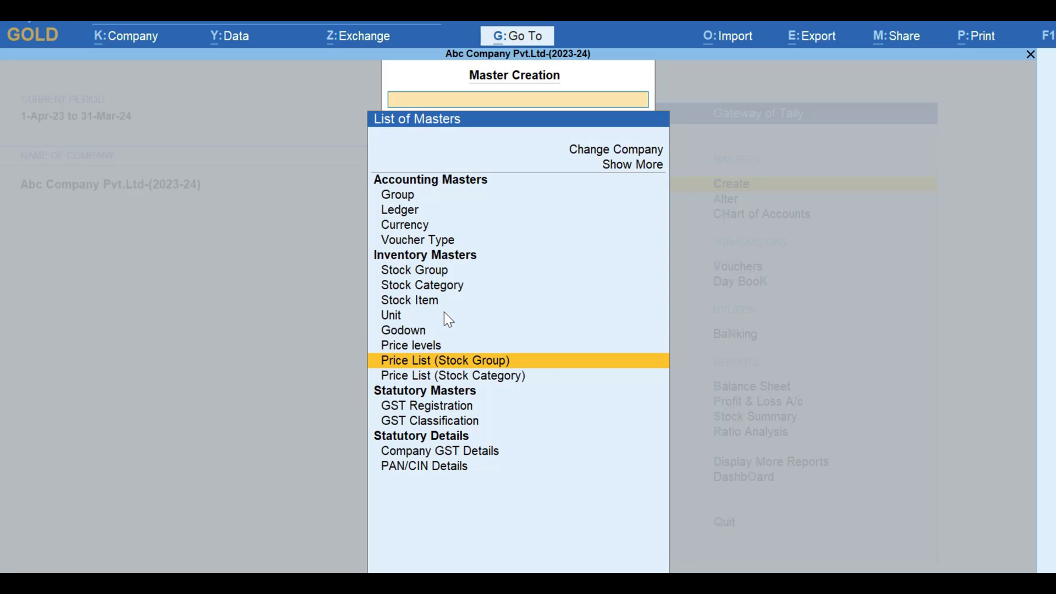
pyautogui.press('Up')
pyautogui.press('Escape')
# Start altering the existing masters with Price List (Stock Group)
pyautogui.press('Down')
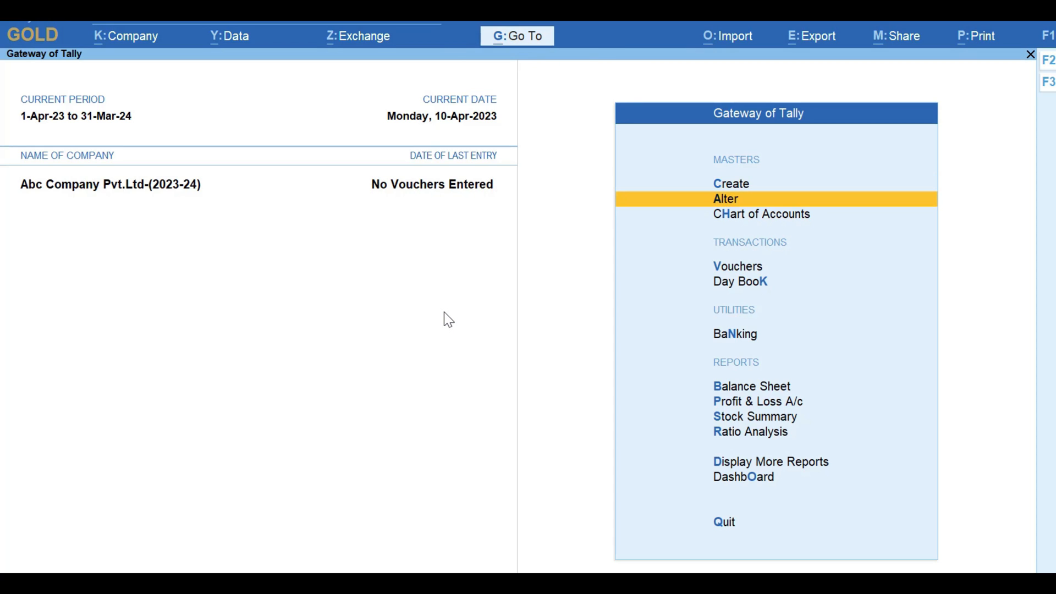
pyautogui.press('Return')
pyautogui.press('Down')
pyautogui.press('Down')
pyautogui.press('Down')
pyautogui.press('Down')
pyautogui.press('Down')
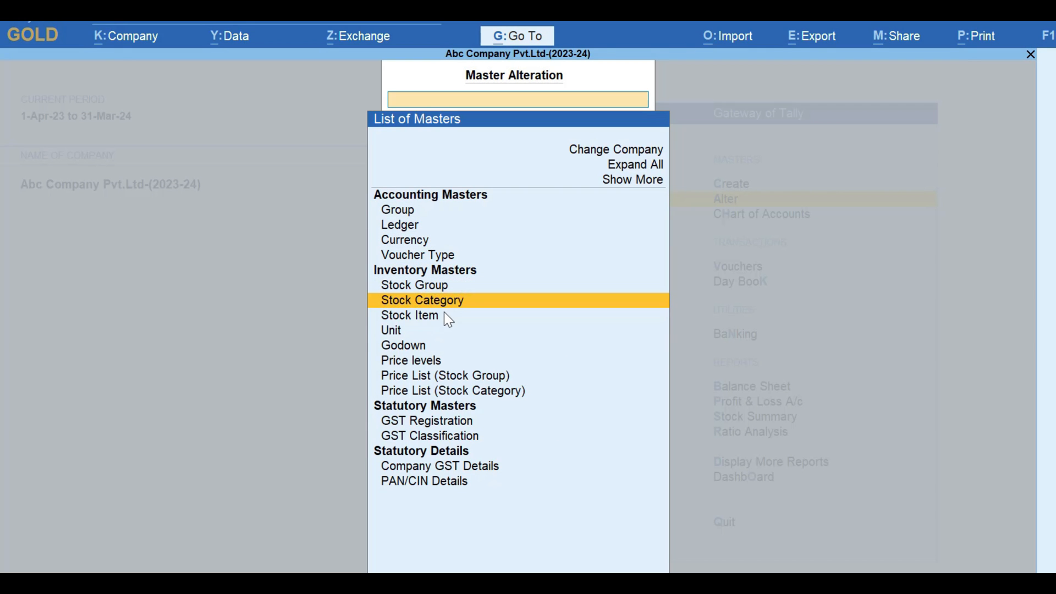
pyautogui.press('Down')
pyautogui.press('Down')
pyautogui.press('Down')
pyautogui.press('Down')
pyautogui.press('Down')
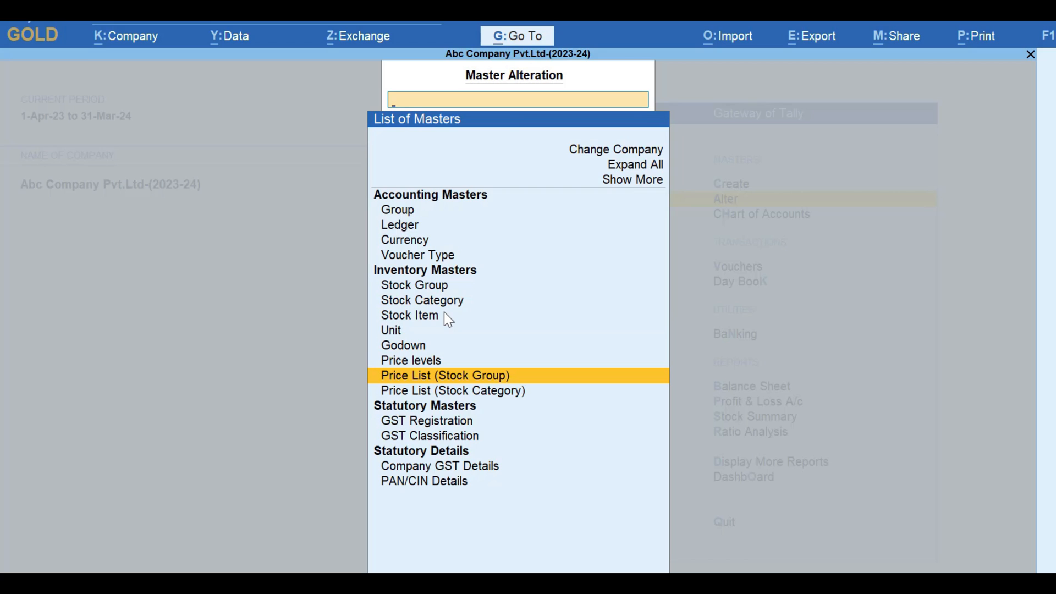
pyautogui.press('Return')
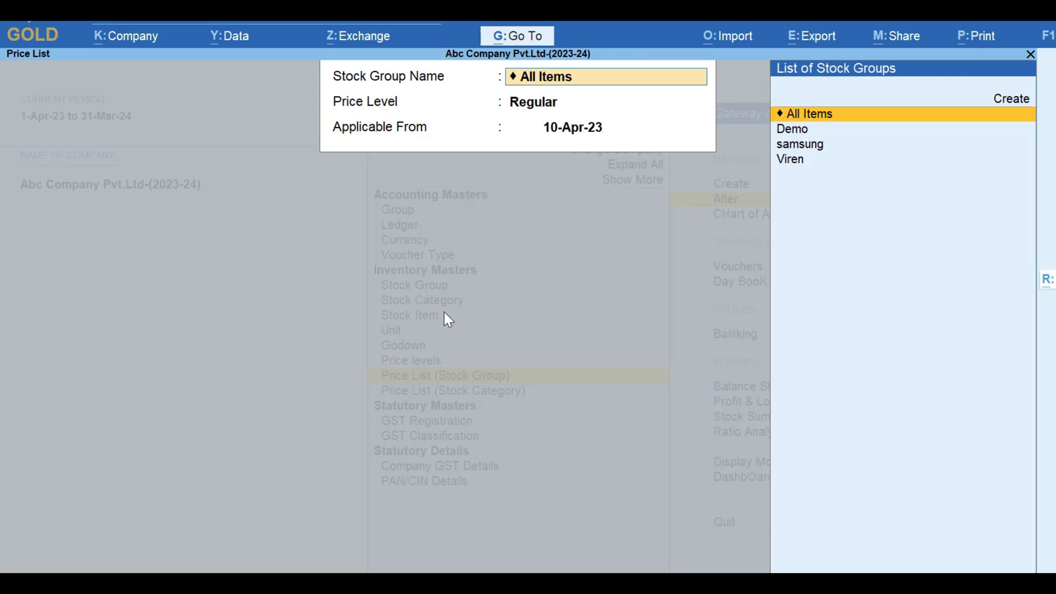
# Open the saved Regular price list for All Items, applicable from 10-Apr-23, for alteration
pyautogui.press('Return')
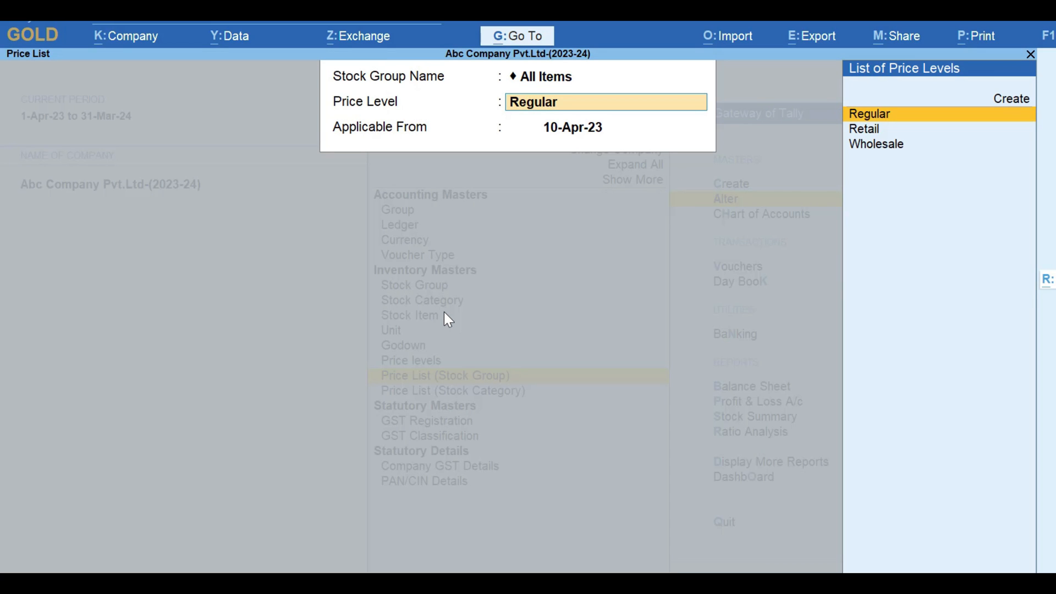
pyautogui.press('Return')
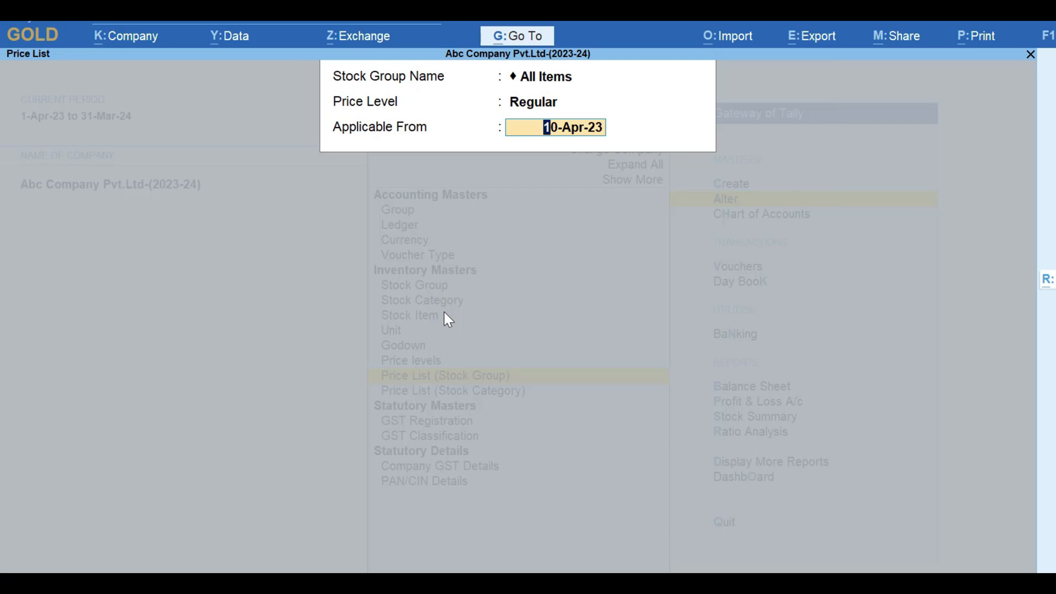
pyautogui.press('Return')
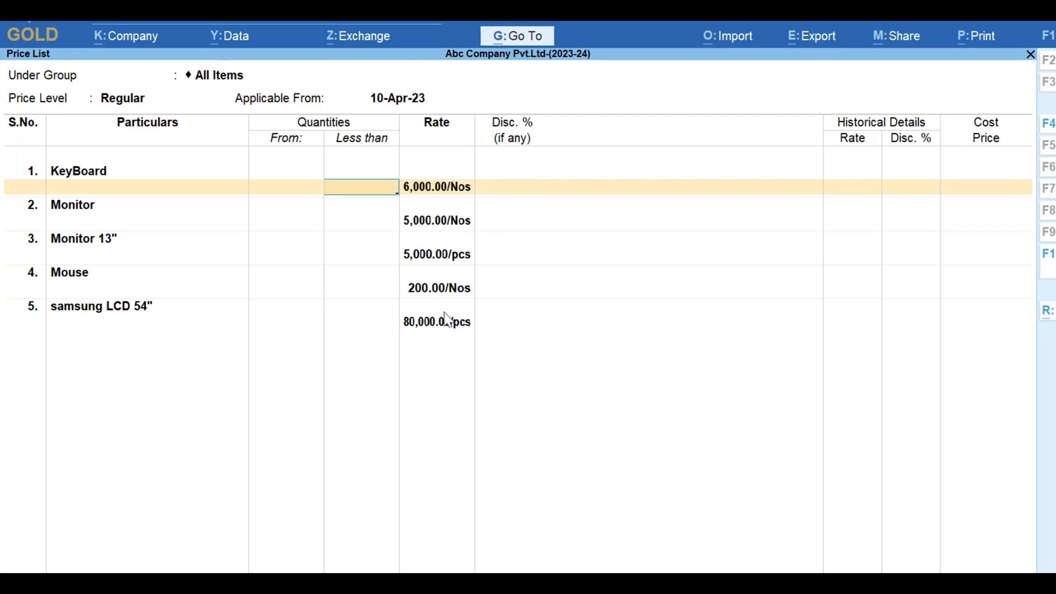
# Leave the Regular price list without changing any rates and return to the Gateway of Tally
pyautogui.press('Return')
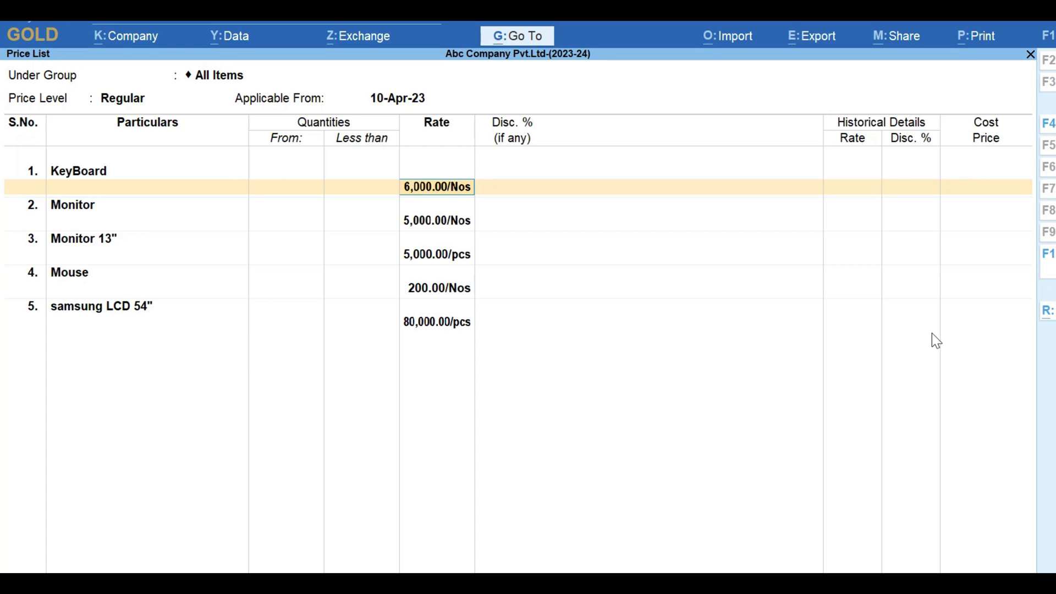
pyautogui.press('Escape')
pyautogui.press('y')
pyautogui.press('Escape')
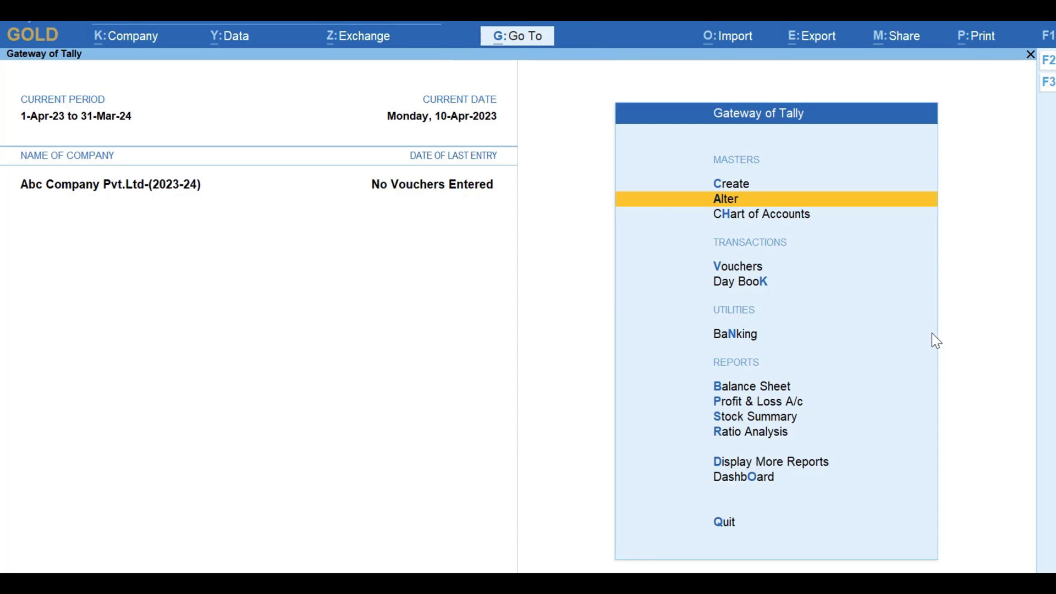
pyautogui.press('Escape')
pyautogui.press('n')
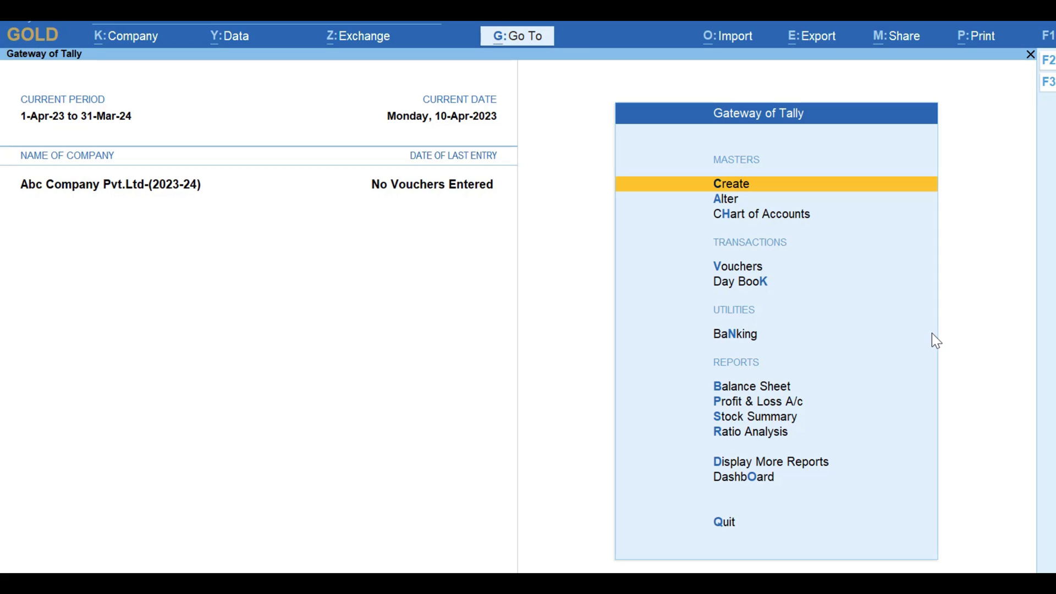
# Open voucher entry from the Gateway of Tally and switch to a new Sales voucher
pyautogui.press('Down')
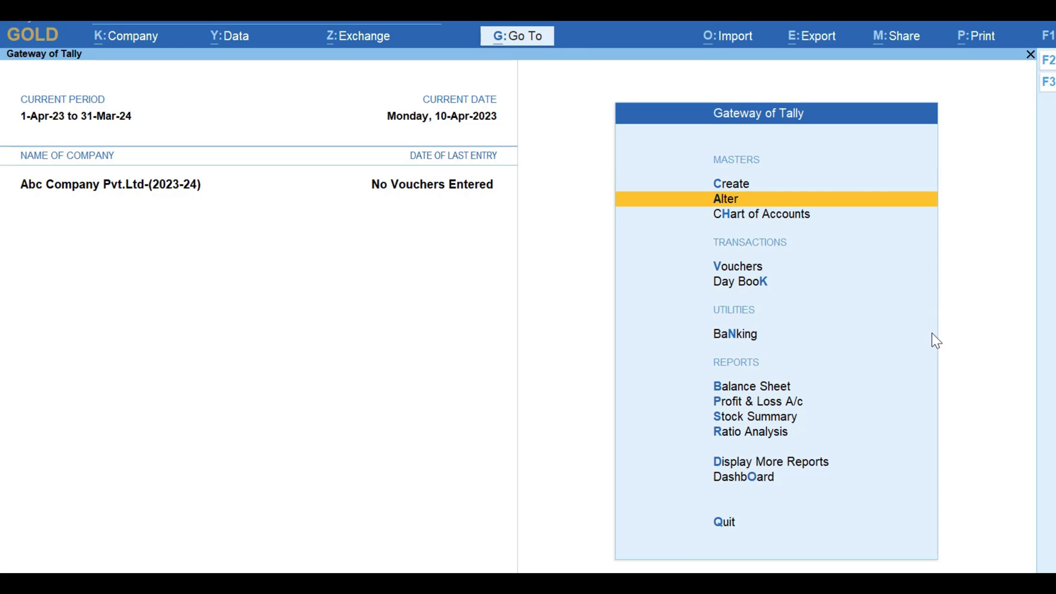
pyautogui.press('Down')
pyautogui.press('Down')
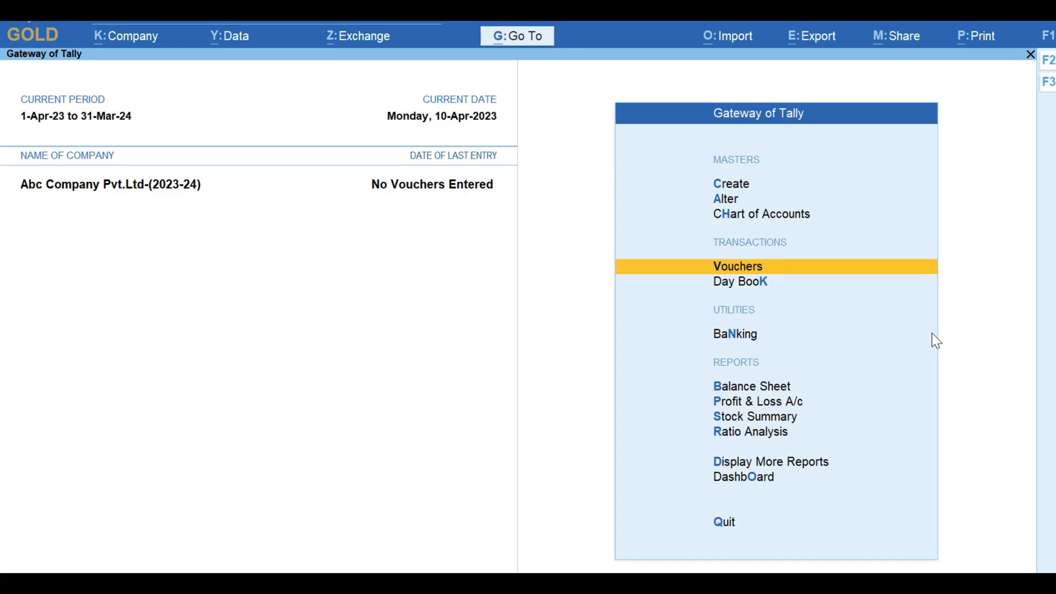
pyautogui.press('Return')
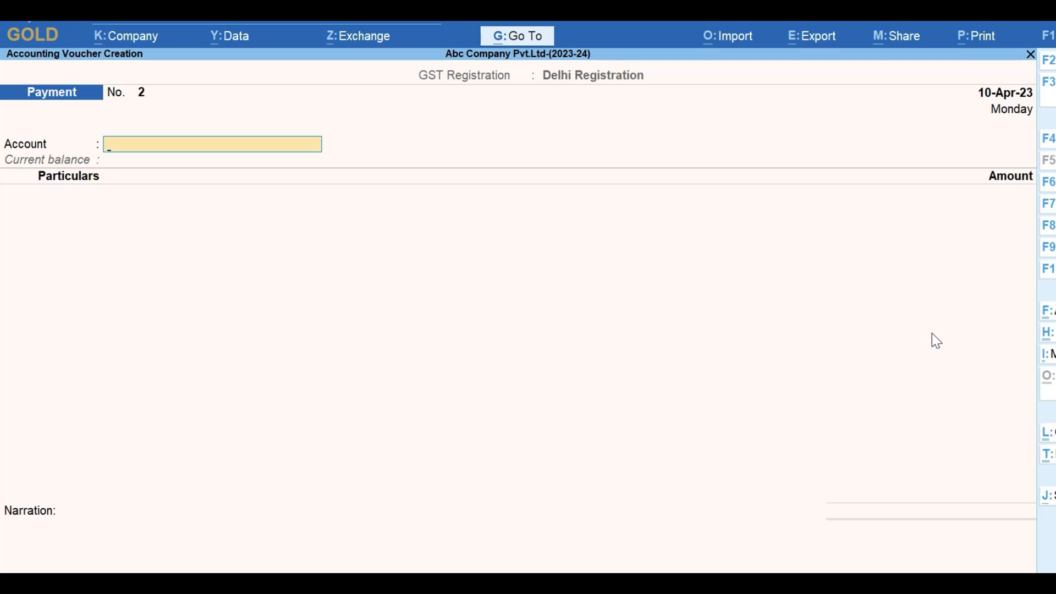
pyautogui.press('F8')
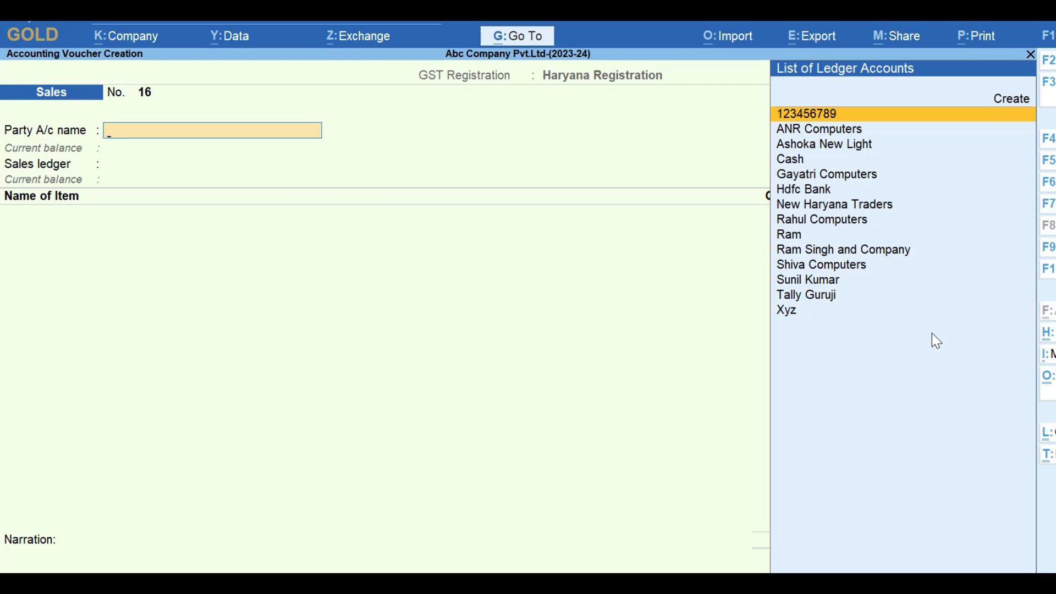
# Choose Tally Guruji as the party account and accept the dispatch, order and party details without entering anything
pyautogui.press('Down')
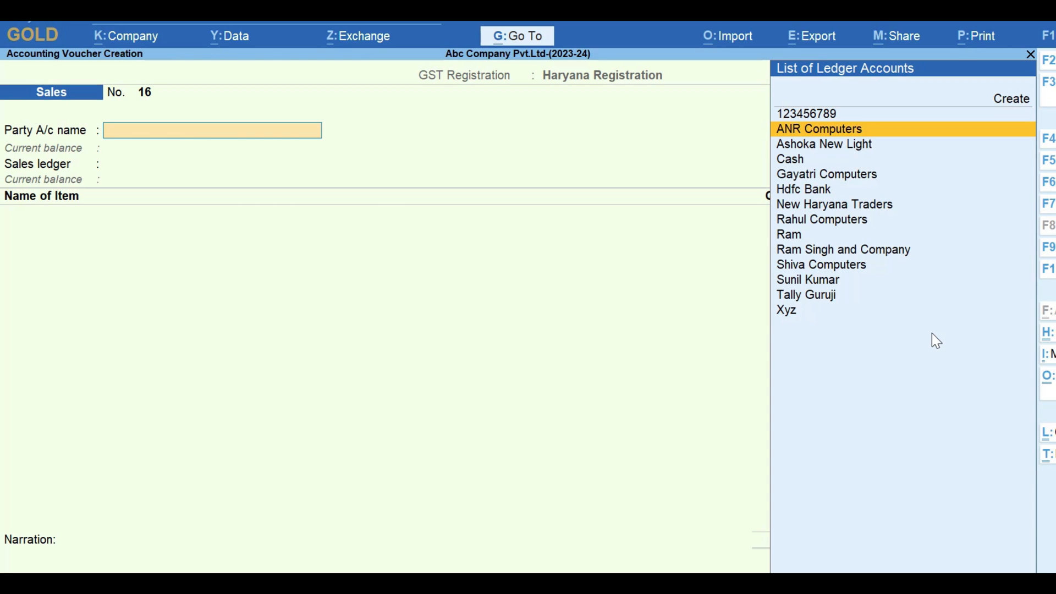
pyautogui.press('Down')
pyautogui.press('Down')
pyautogui.press('Down')
pyautogui.press('Down')
pyautogui.press('Down')
pyautogui.press('Down')
pyautogui.press('Down')
pyautogui.press('Down')
pyautogui.press('Down')
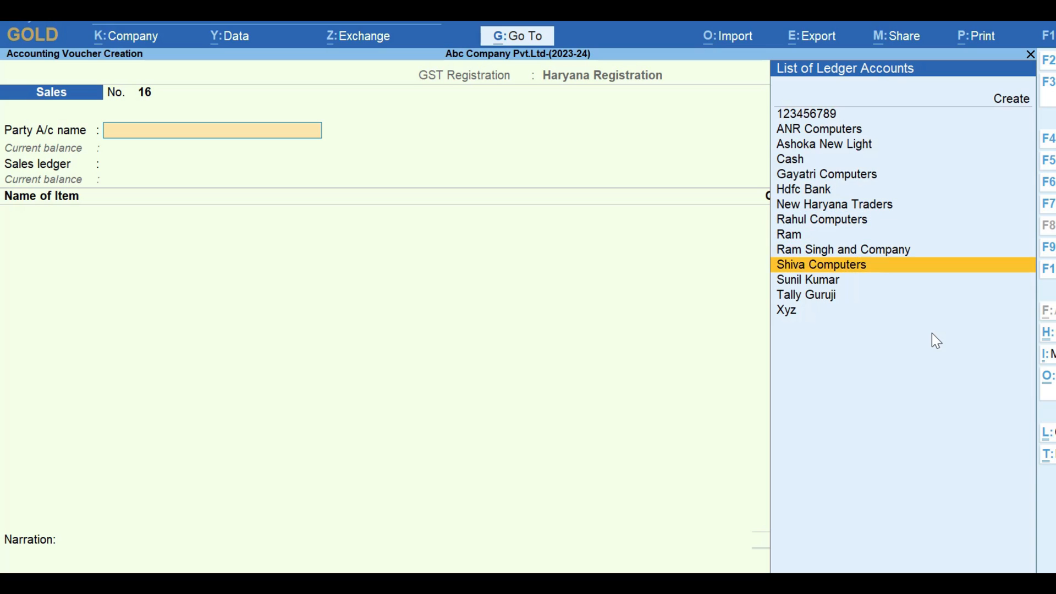
pyautogui.press('Down')
pyautogui.press('Down')
pyautogui.press('Return')
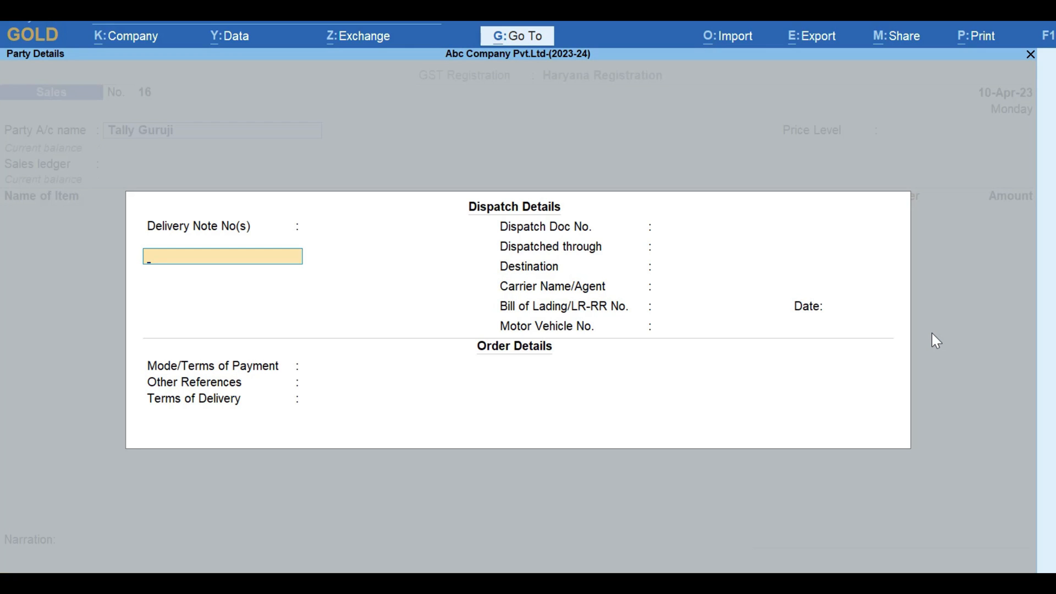
pyautogui.press('Return')
pyautogui.press('Return')
pyautogui.hotkey('ctrl', 'a')
pyautogui.hotkey('ctrl', 'a')
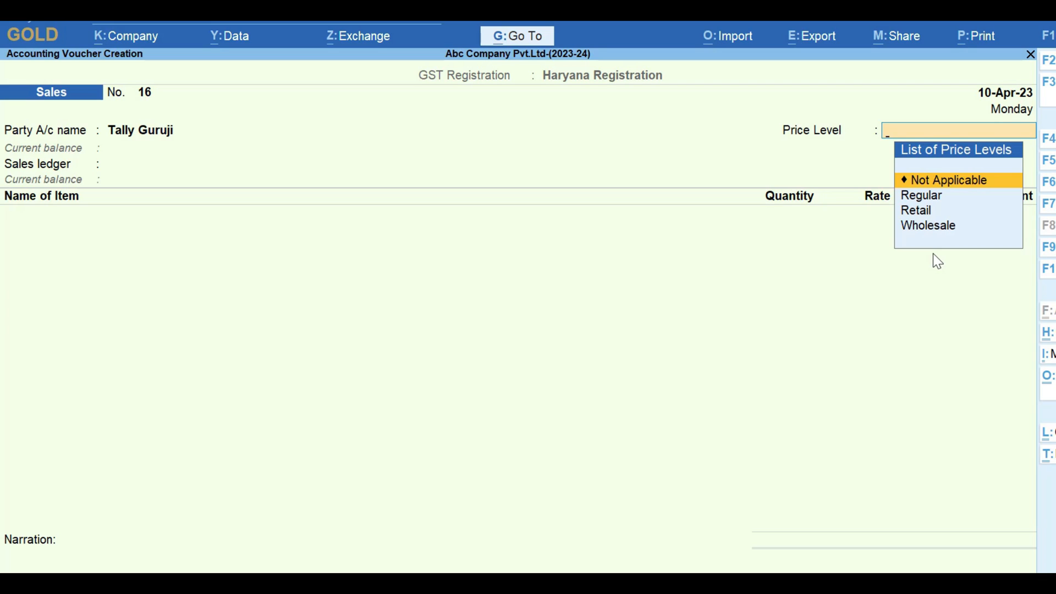
# Set the sales voucher's price level to Wholesale and use Sales as the sales ledger
pyautogui.press('Down')
pyautogui.press('Down')
pyautogui.press('Down')
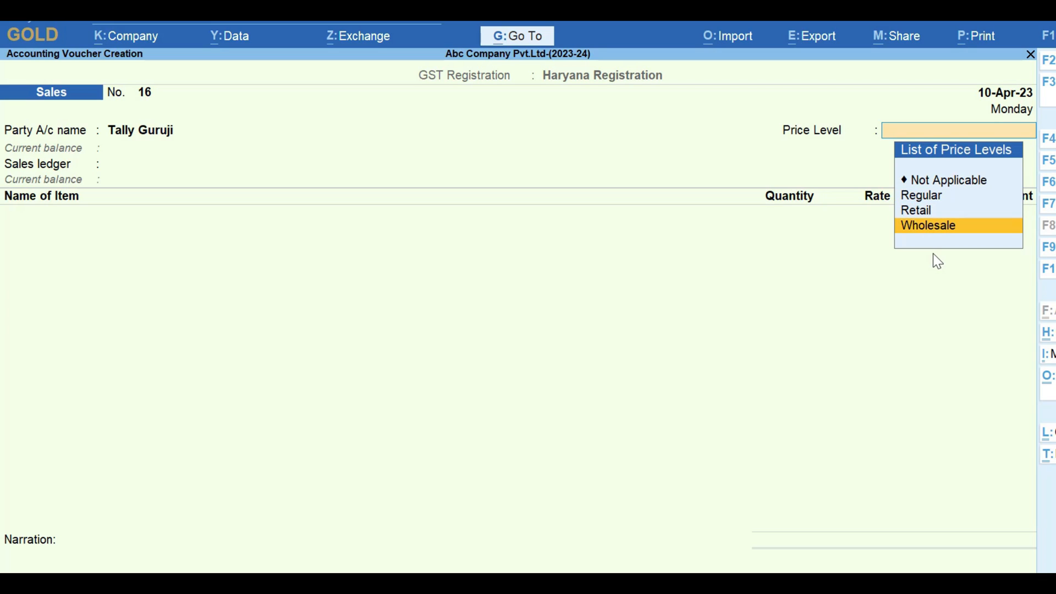
pyautogui.press('Return')
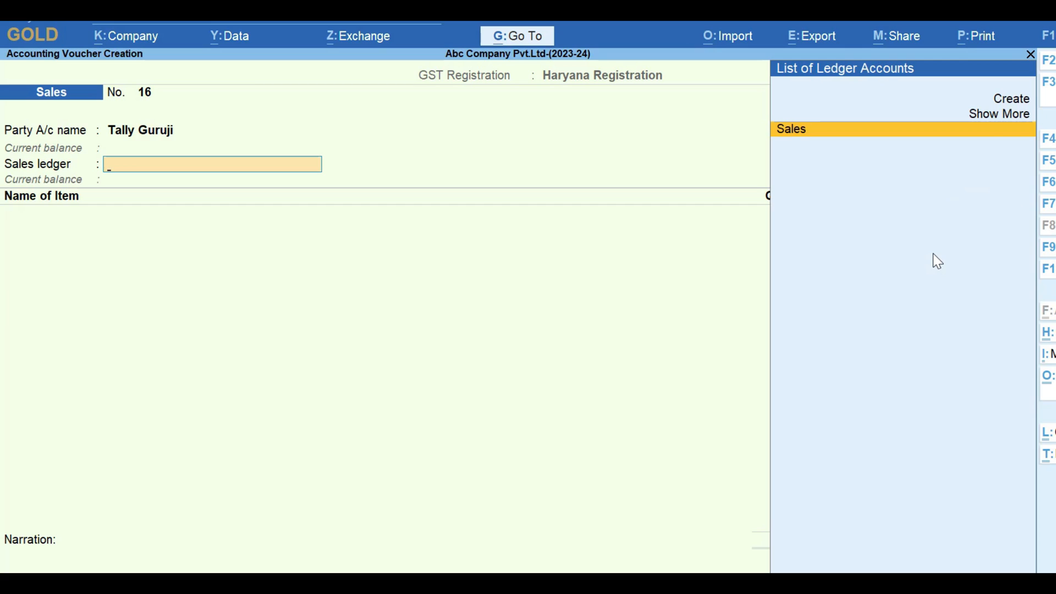
pyautogui.press('BackSpace')
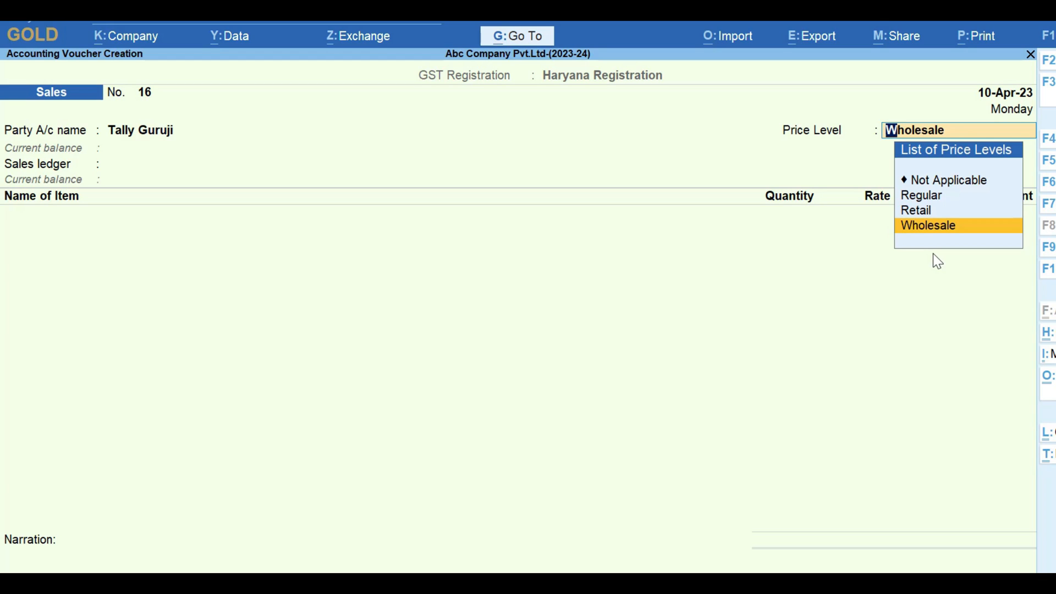
pyautogui.press('Return')
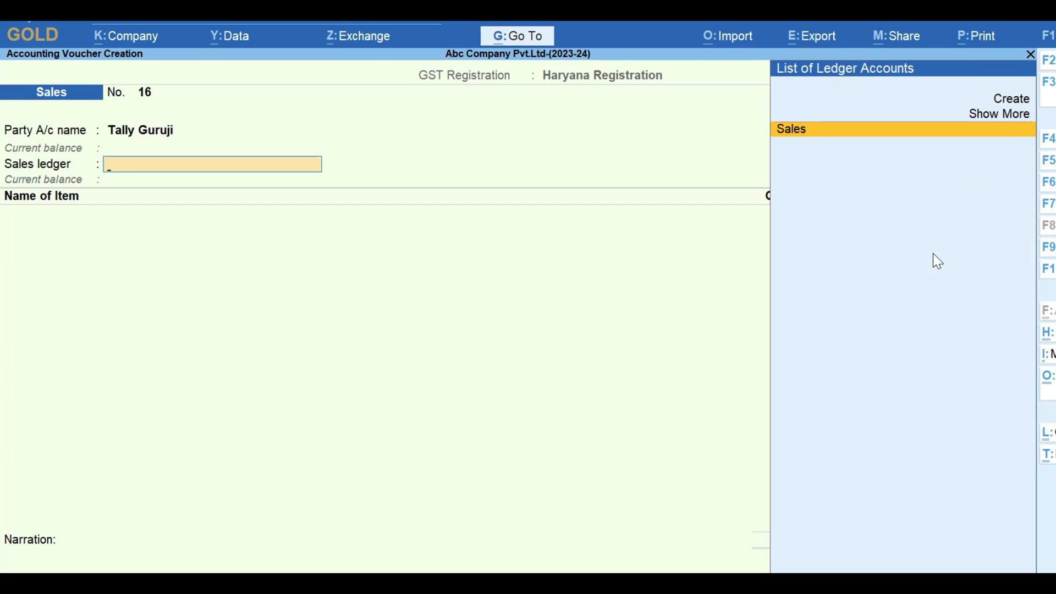
pyautogui.press('Return')
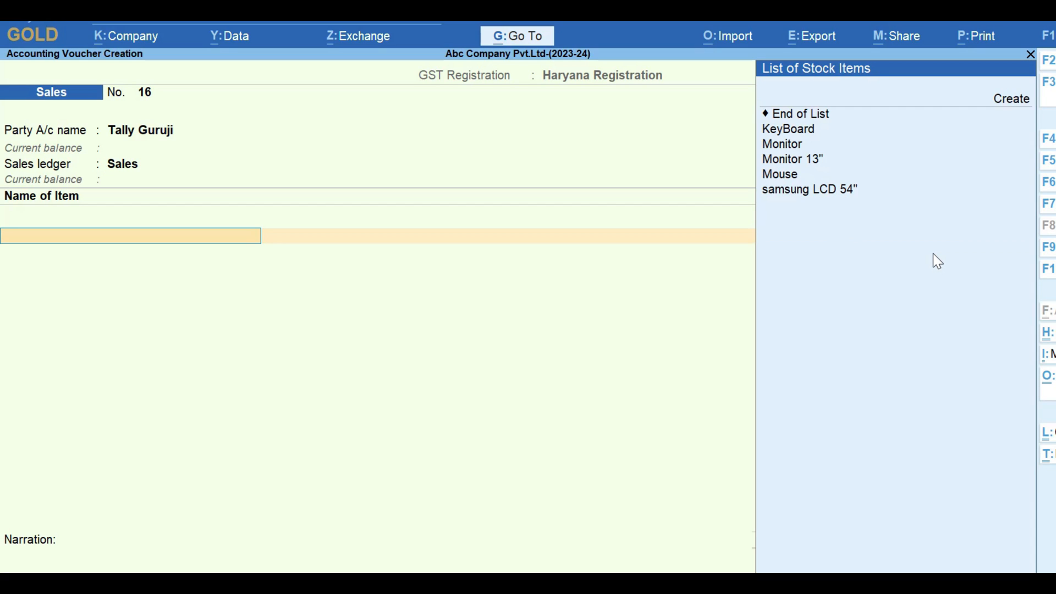
# Add KeyBoard as the first item of the sales voucher with a quantity of 10 Nos
pyautogui.press('Down')
pyautogui.press('Return')
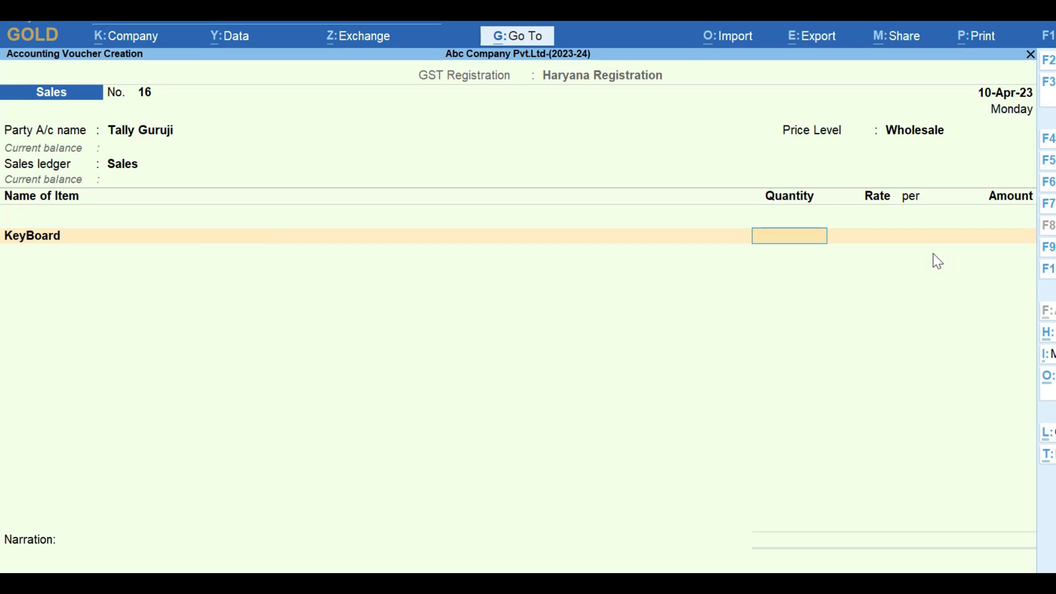
pyautogui.write('10')
pyautogui.press('Return')
pyautogui.click(786, 243)
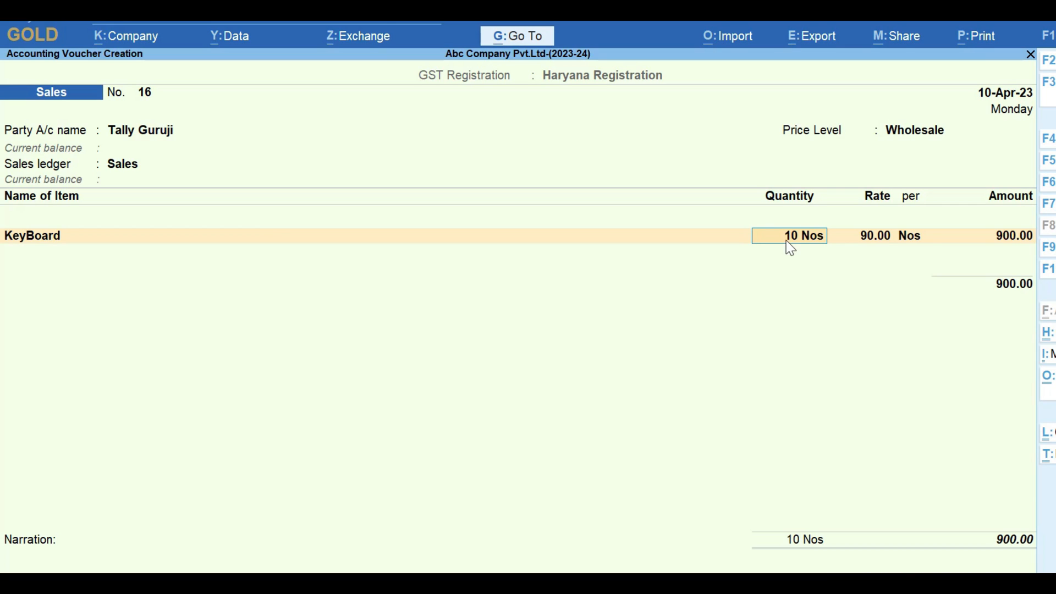
pyautogui.press('Return')
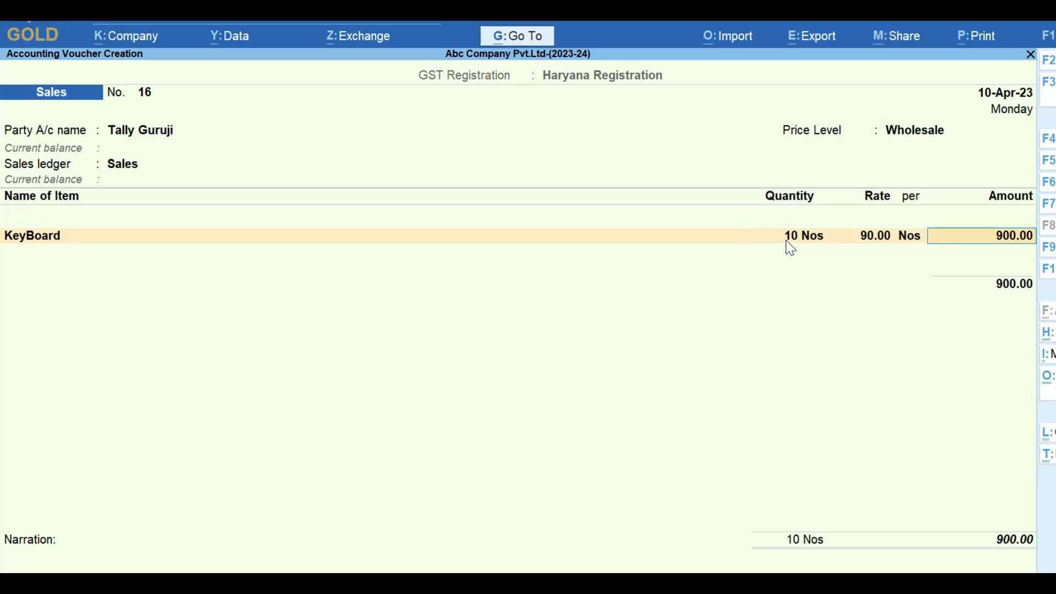
# Change the KeyBoard quantity to 50 Nos and accept the line with its price-list rate
pyautogui.click(786, 242)
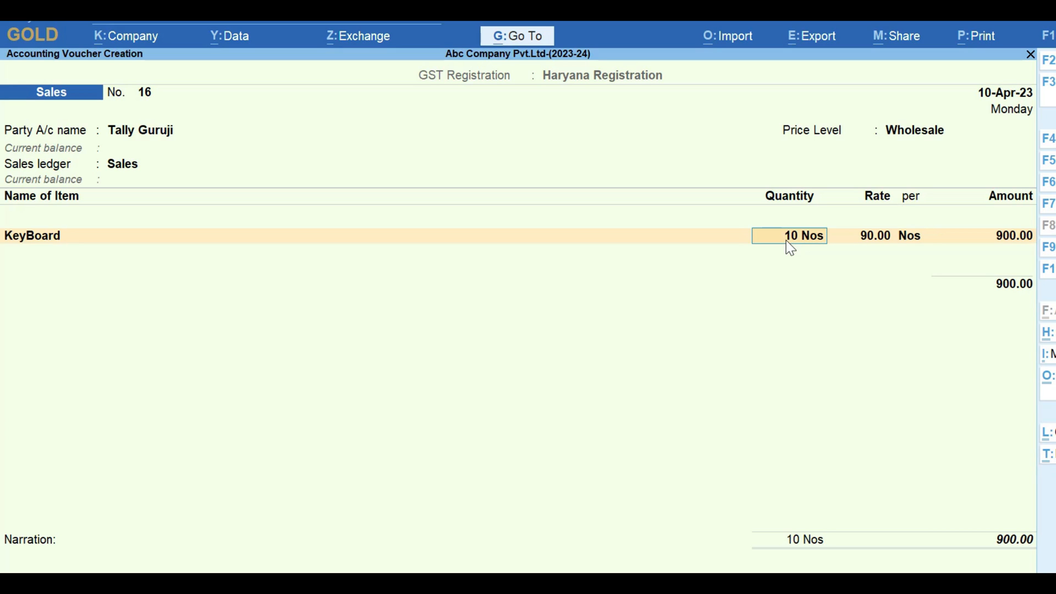
pyautogui.write('50')
pyautogui.press('Return')
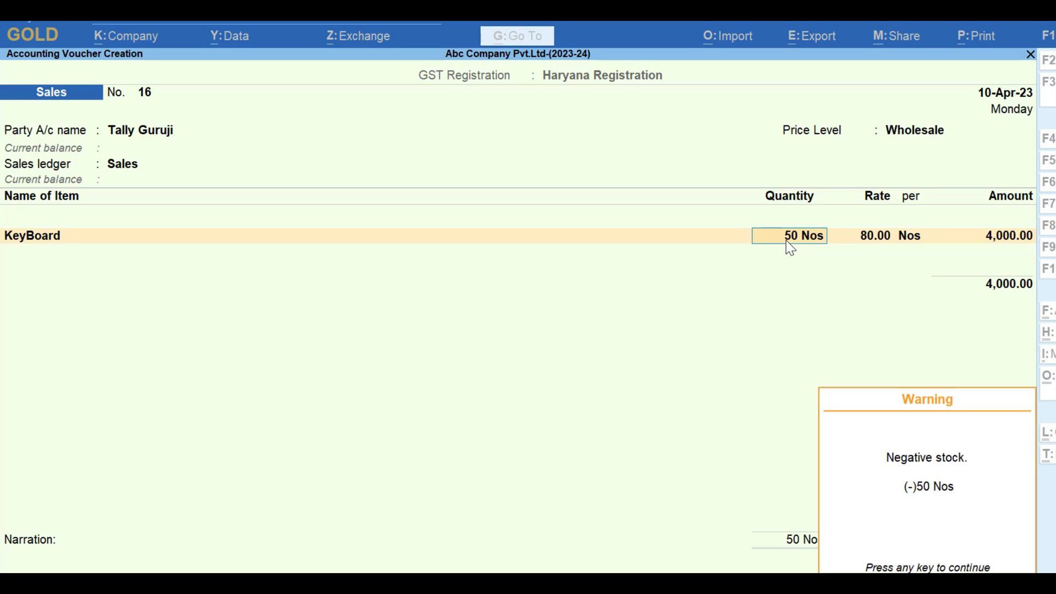
pyautogui.press('Return')
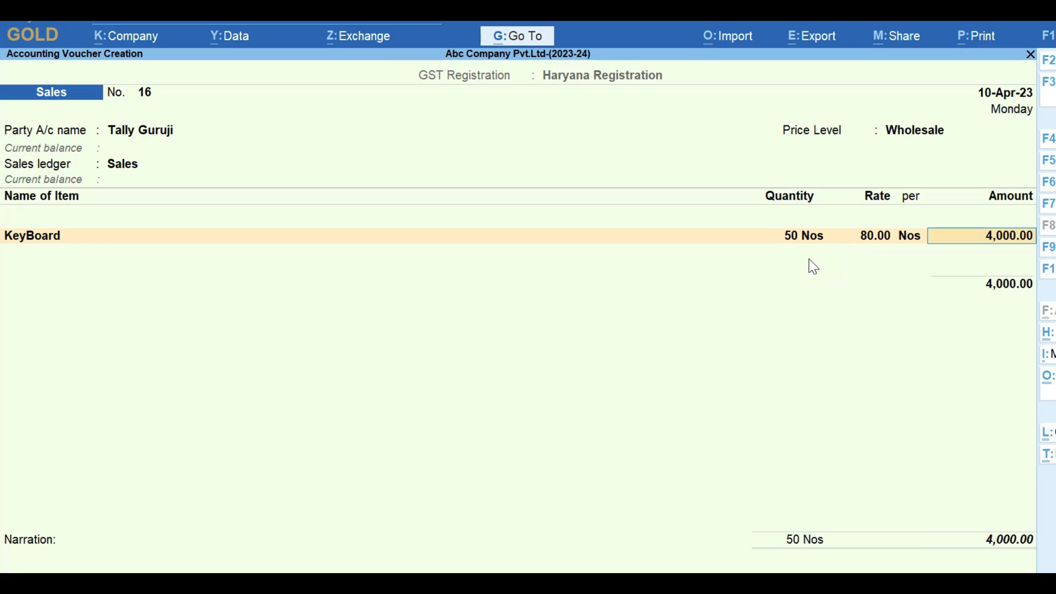
pyautogui.press('Return')
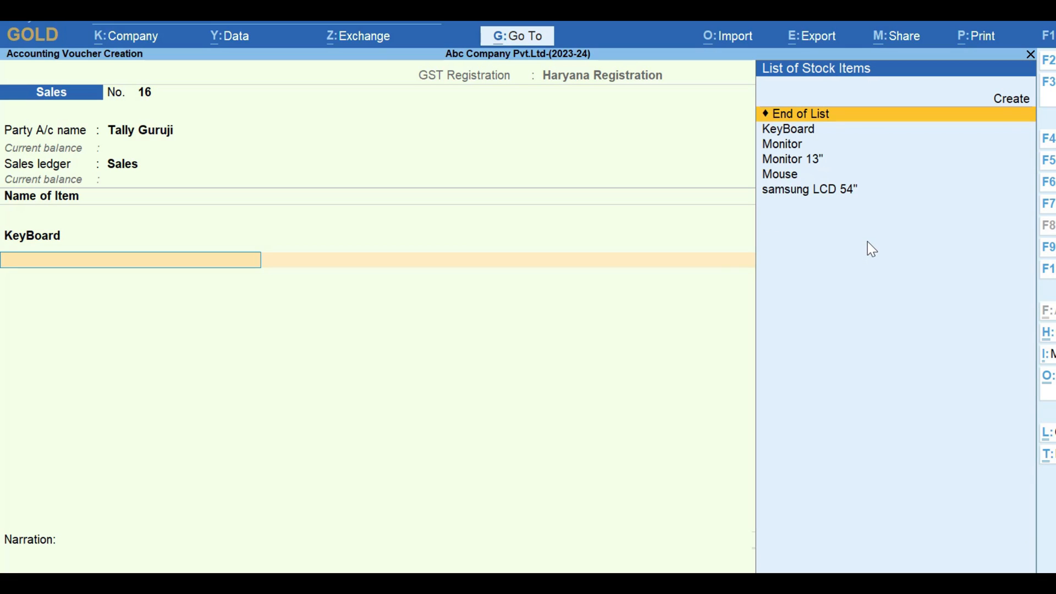
# Add Monitor 13" to the sales voucher with a quantity of 60 pcs at its price-list rate
pyautogui.press('Down')
pyautogui.press('Down')
pyautogui.press('Down')
pyautogui.press('Return')
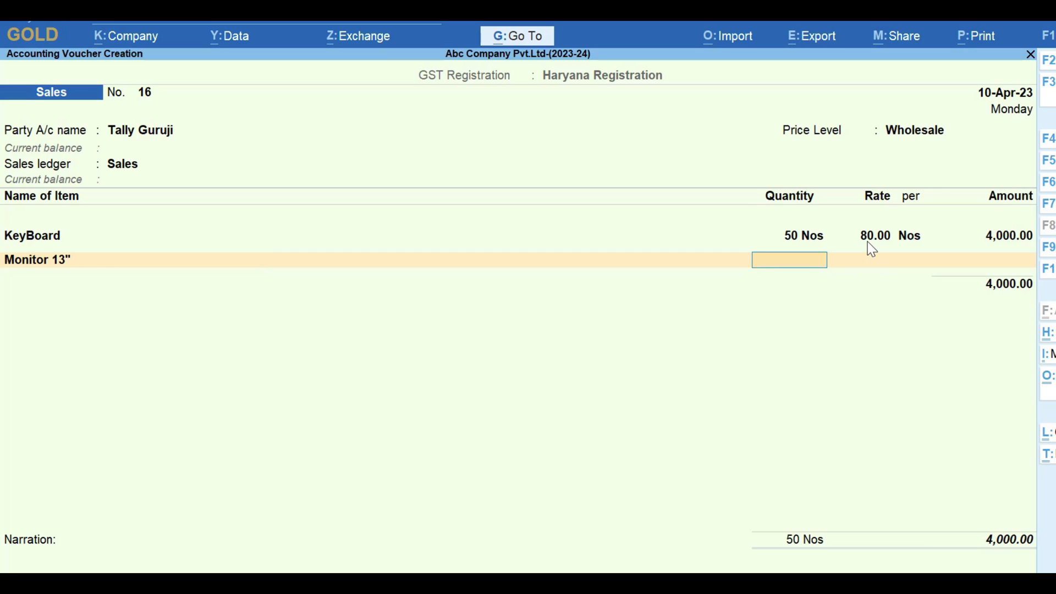
pyautogui.write('60')
pyautogui.press('Return')
pyautogui.press('Return')
pyautogui.press('Return')
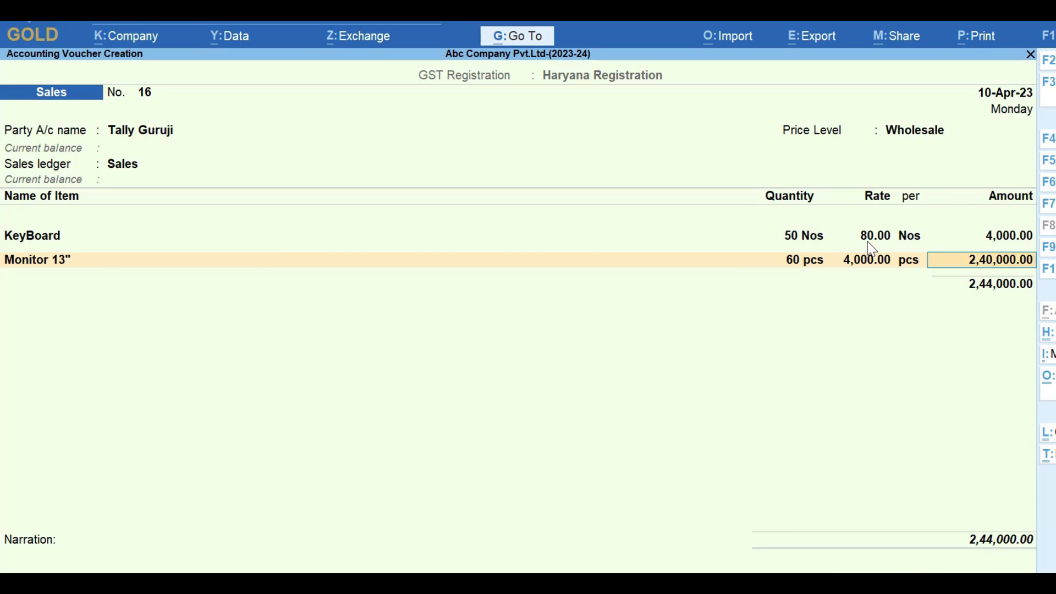
pyautogui.press('Return')
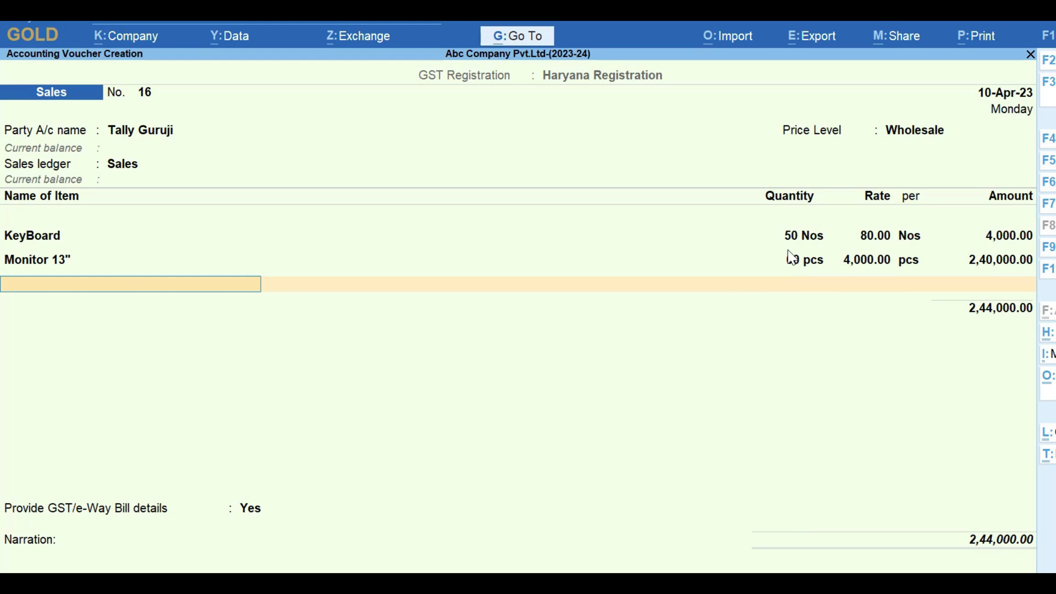
# Set Use Discount column in invoices to Yes in the company features and save them
pyautogui.press('F11')
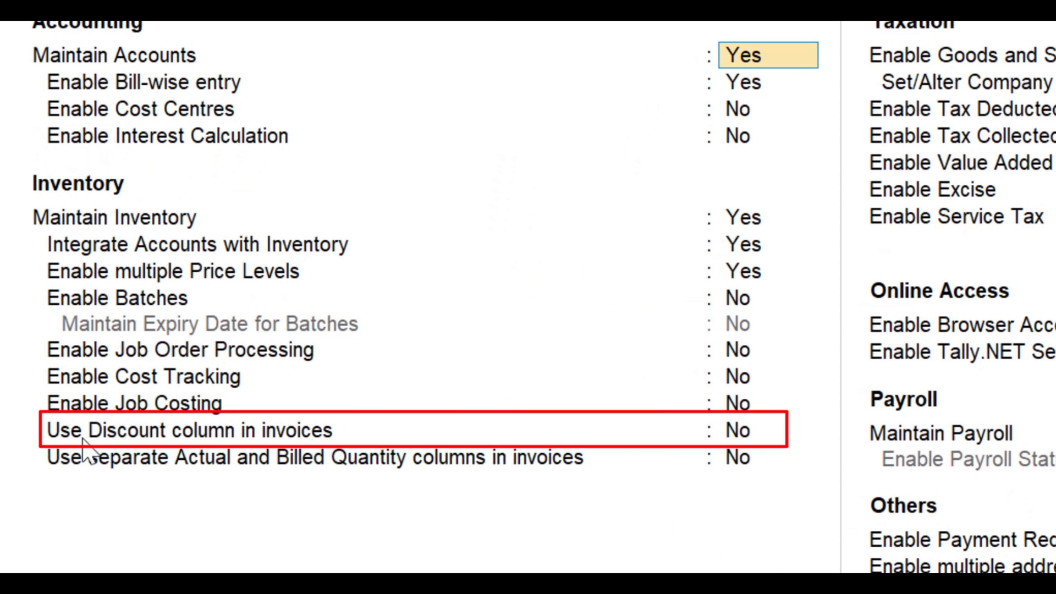
pyautogui.click(735, 437)
pyautogui.write('y')
pyautogui.press('Return')
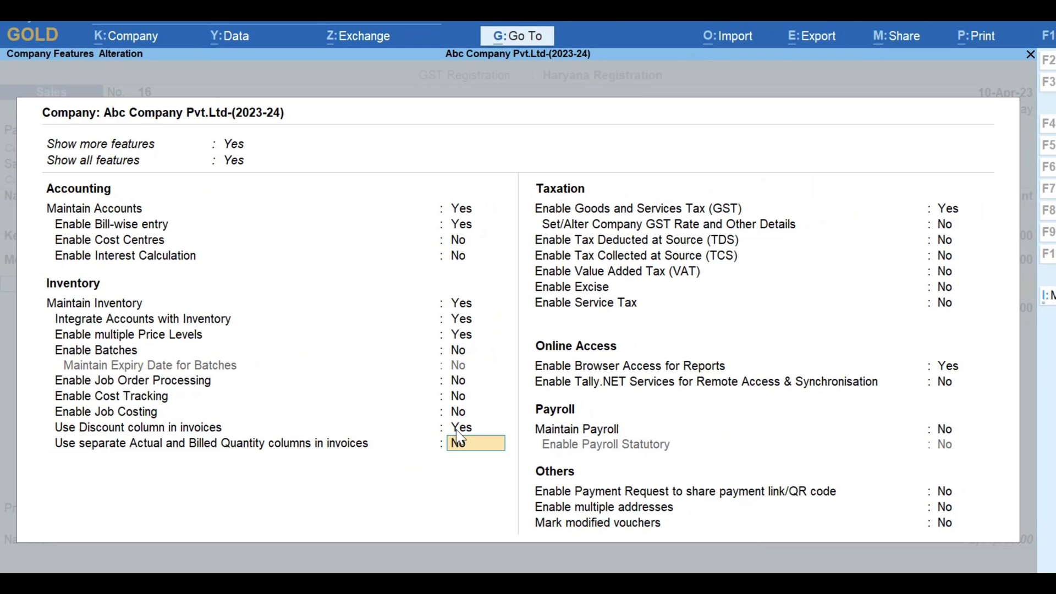
pyautogui.hotkey('ctrl', 'a')
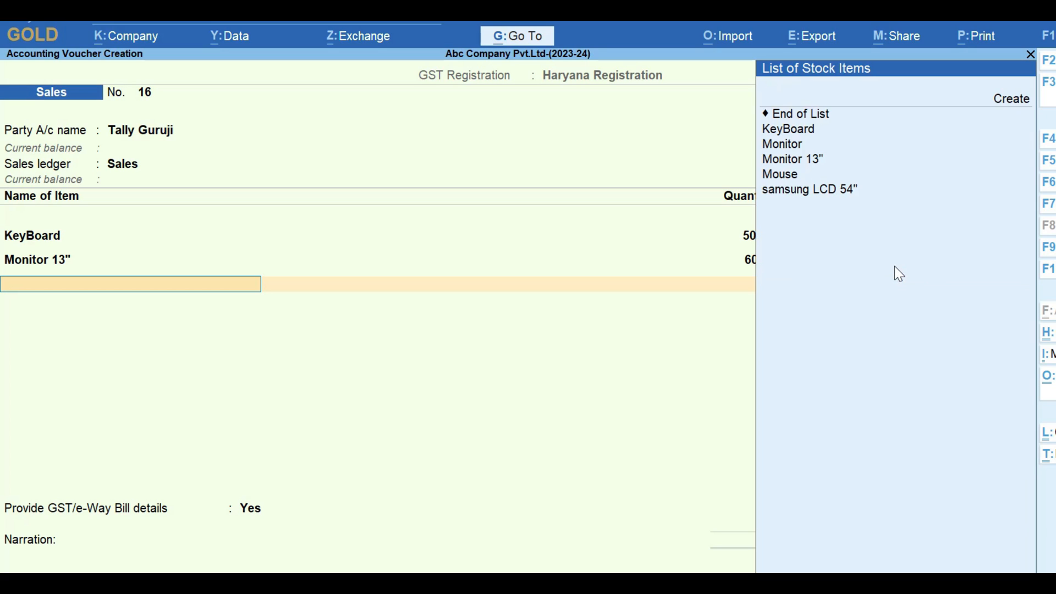
# Add samsung LCD 54" to the sales voucher with a quantity of 10 pcs, keeping its price-list rate and discount
pyautogui.press('Down')
pyautogui.press('Down')
pyautogui.press('Down')
pyautogui.press('Down')
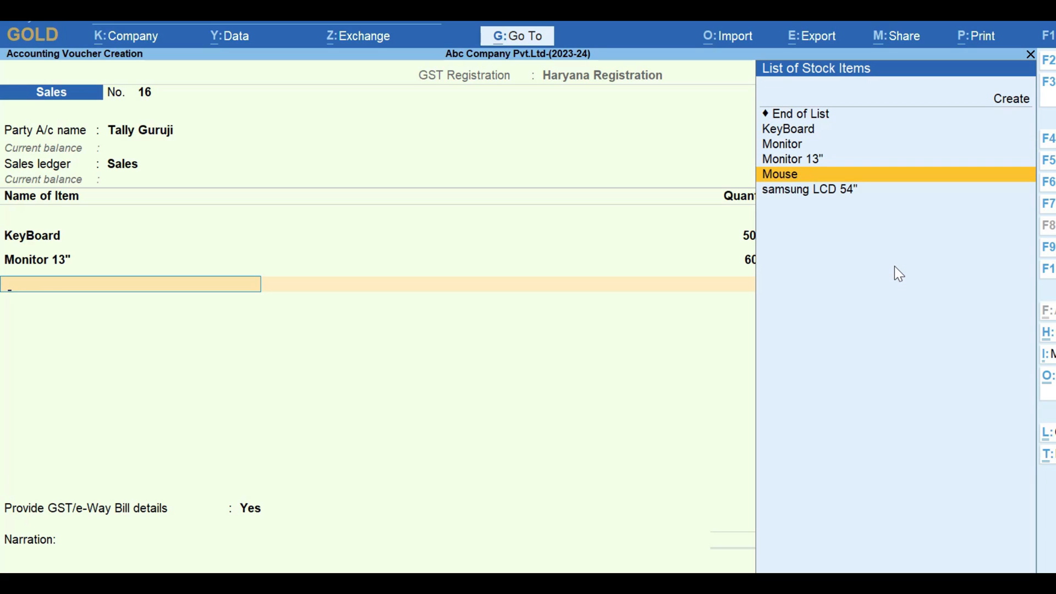
pyautogui.press('Down')
pyautogui.press('Return')
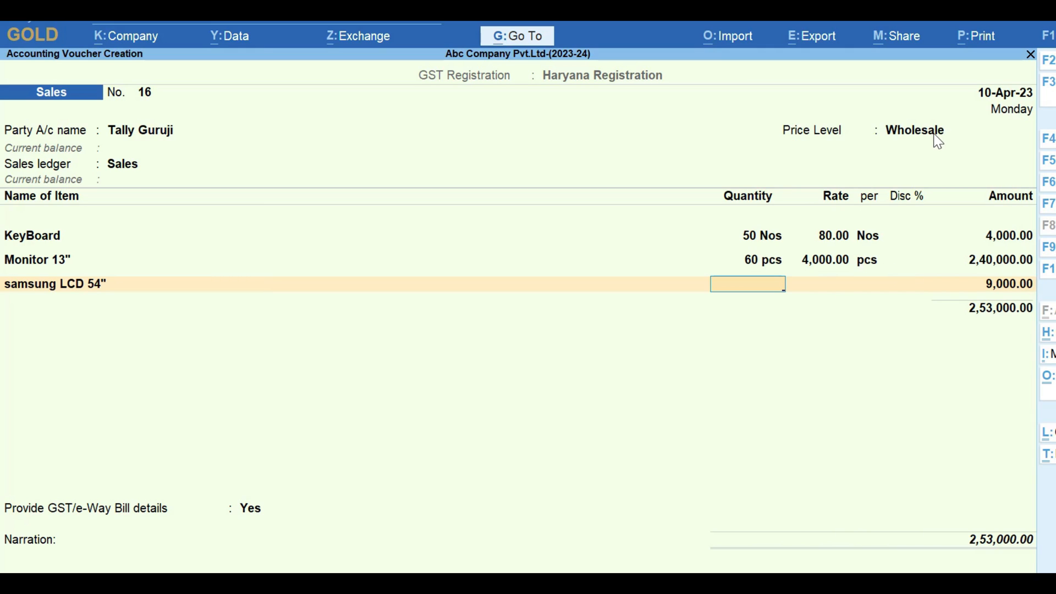
pyautogui.write('10')
pyautogui.press('Return')
pyautogui.press('Return')
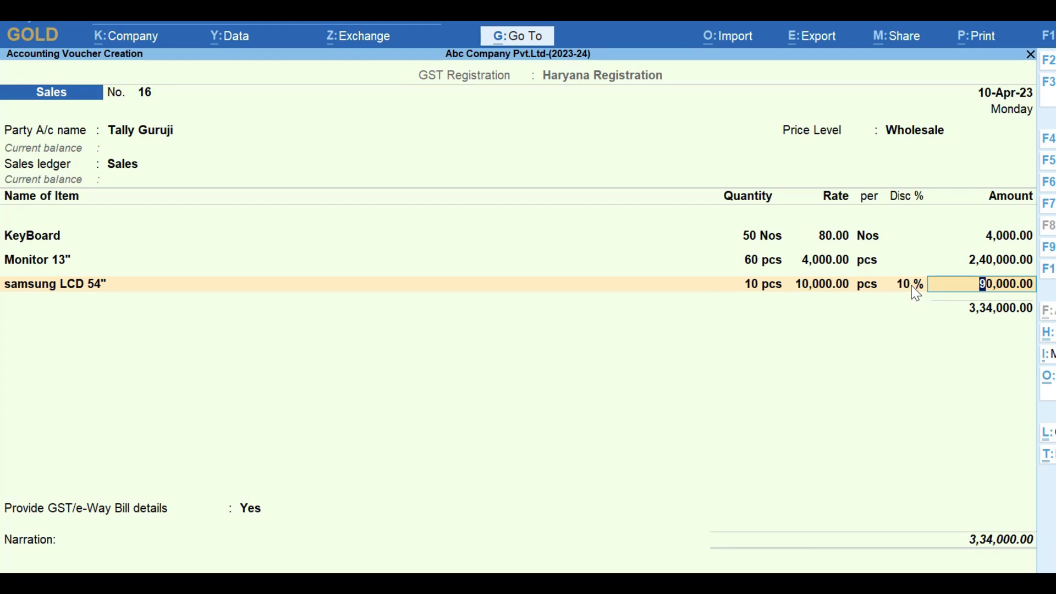
# Try to move back from the amount into the discount field of the samsung LCD 54" line
pyautogui.press('BackSpace')
pyautogui.press('Return')
pyautogui.press('BackSpace')
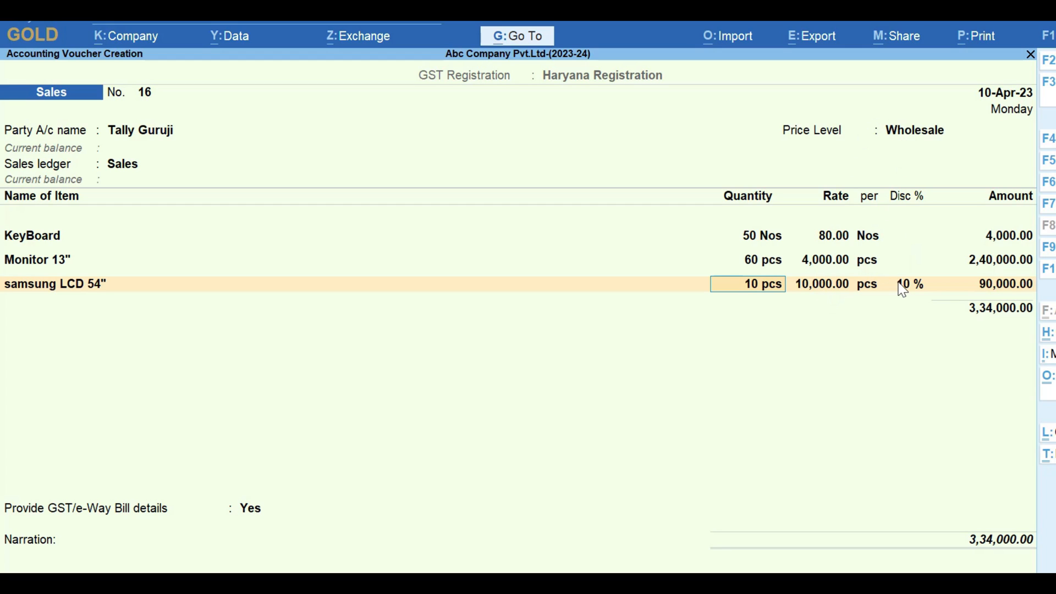
# Set Modify all fields during voucher entry to Yes in the voucher configuration and save it
pyautogui.press('F12')
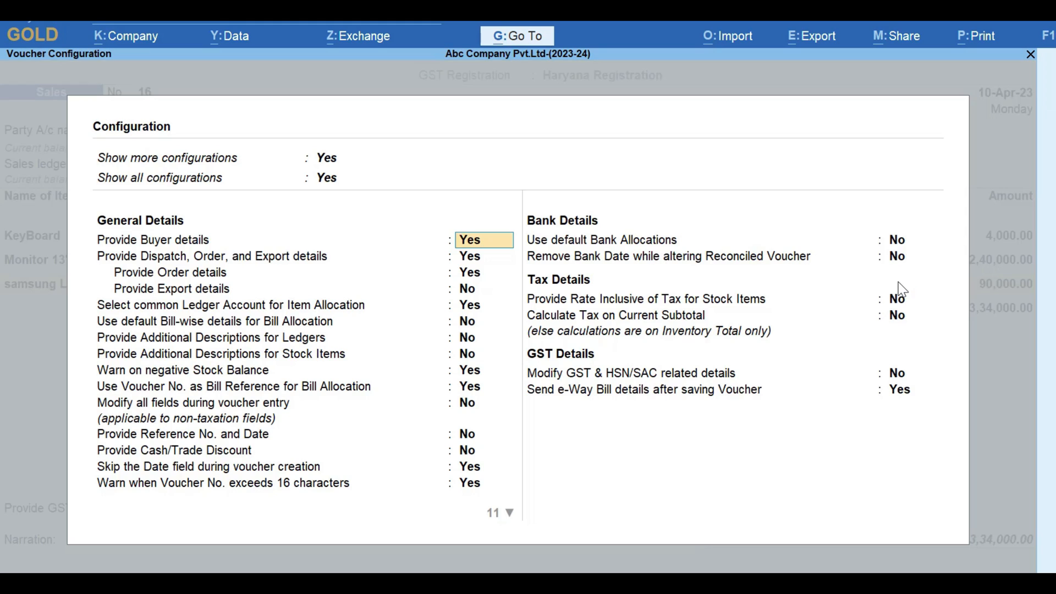
pyautogui.scroll(-3, 266, 333)
pyautogui.press('Down')
pyautogui.press('Down')
pyautogui.press('Down')
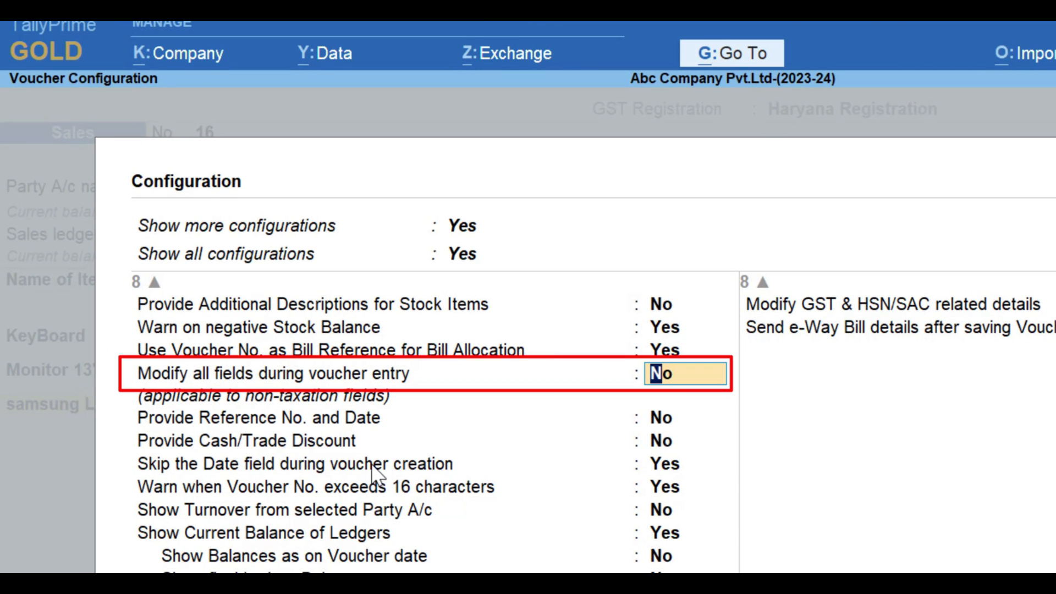
pyautogui.write('y')
pyautogui.press('Return')
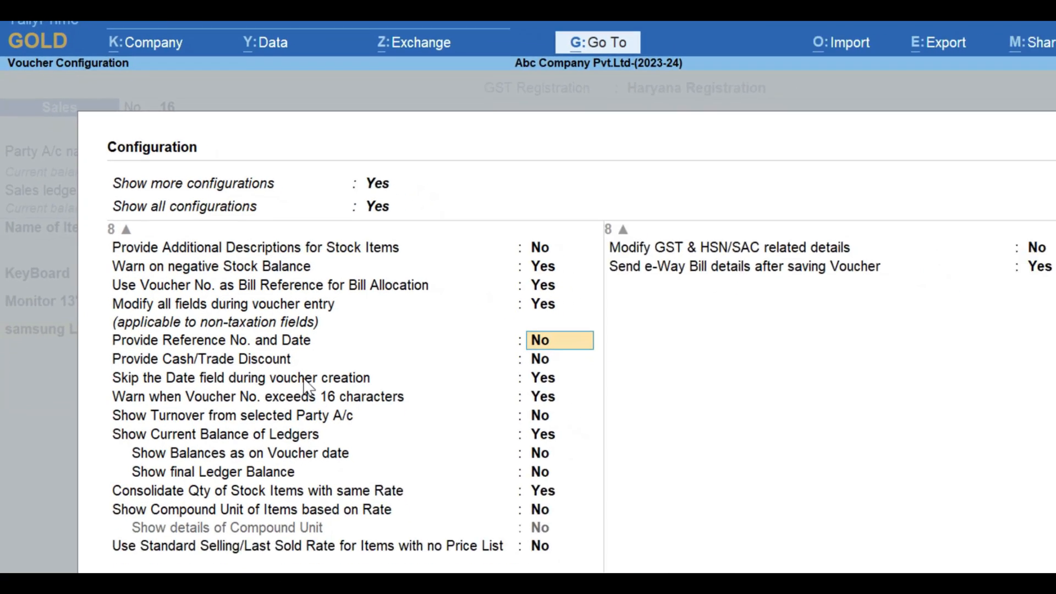
pyautogui.hotkey('ctrl', 'a')
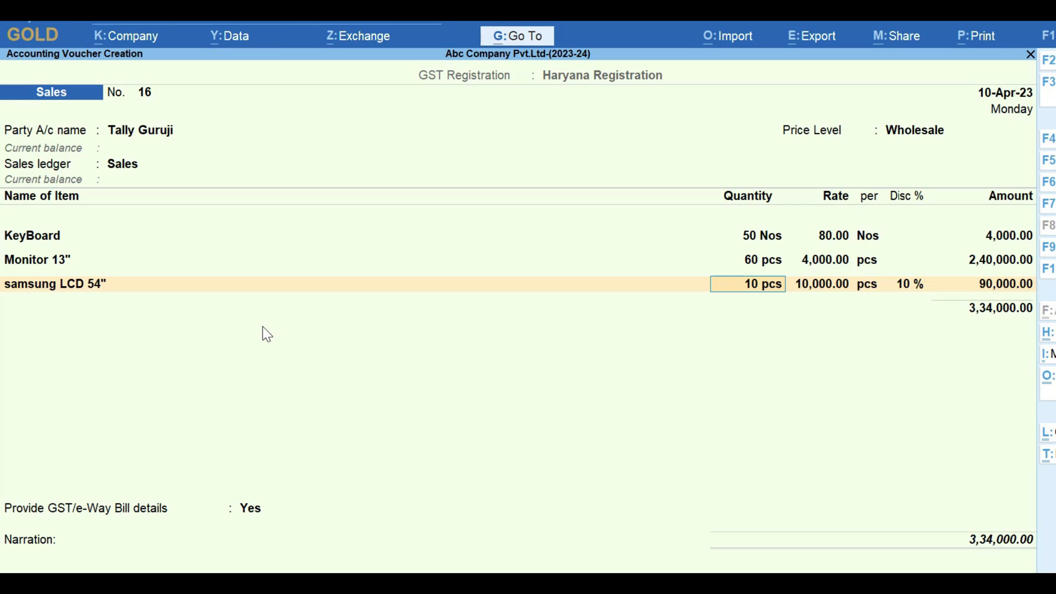
# Set the rate of the samsung LCD 54" line to 9,000, keeping its quantity, unit and discount
pyautogui.press('Return')
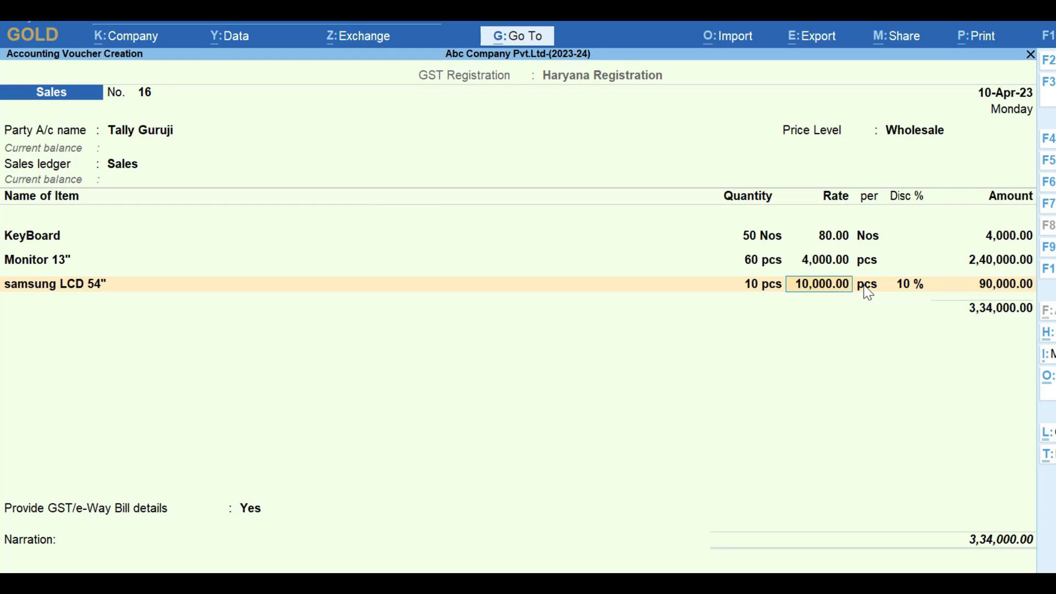
pyautogui.write('9,000')
pyautogui.press('Return')
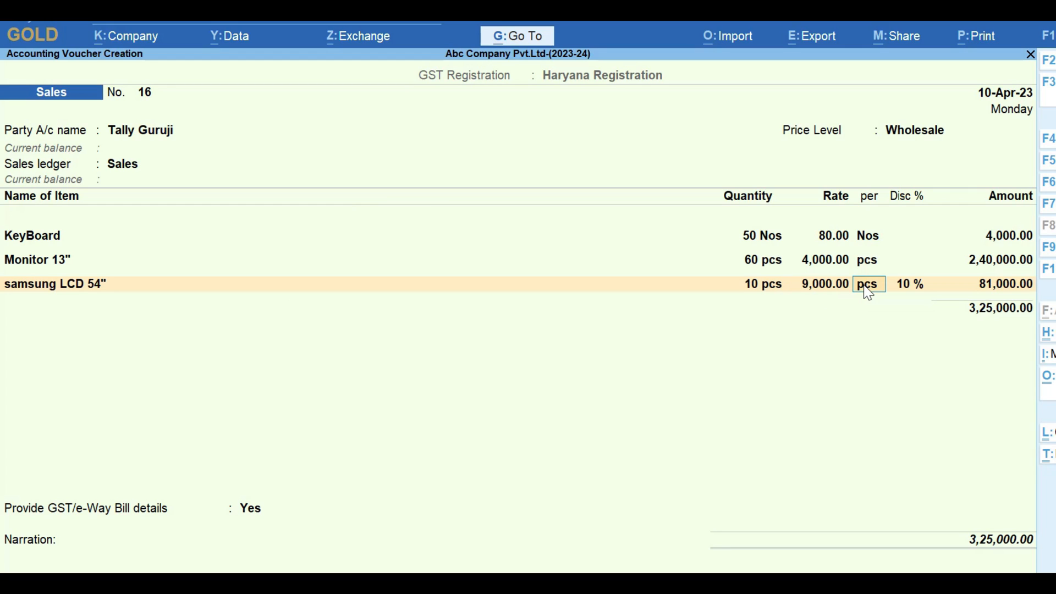
pyautogui.press('Return')
pyautogui.press('Return')
pyautogui.press('Return')
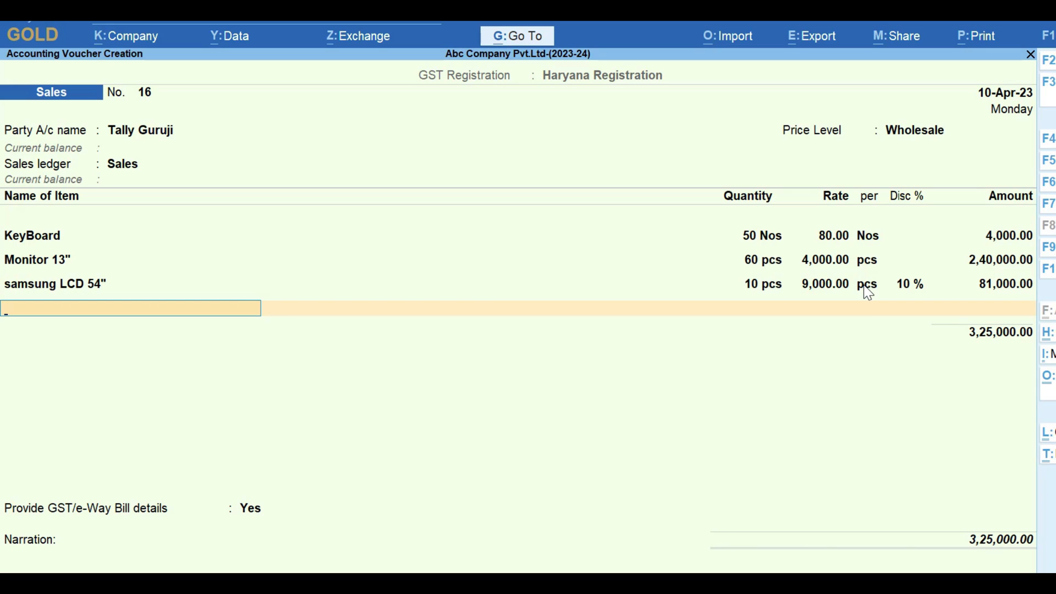
# End the item list, leave the narration empty and accept the sales voucher
pyautogui.press('Return')
pyautogui.press('Return')
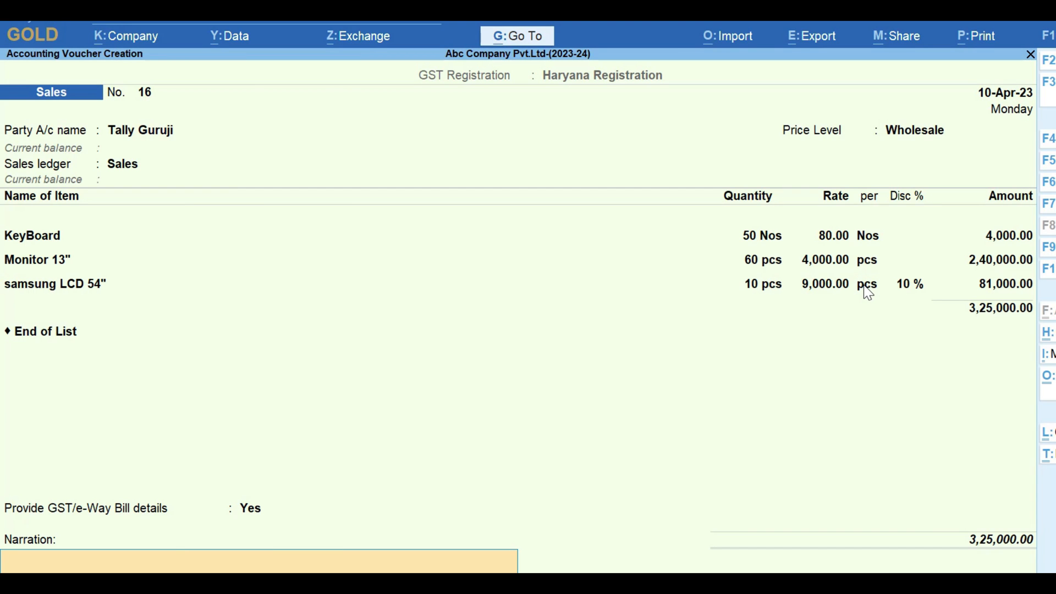
pyautogui.press('Return')
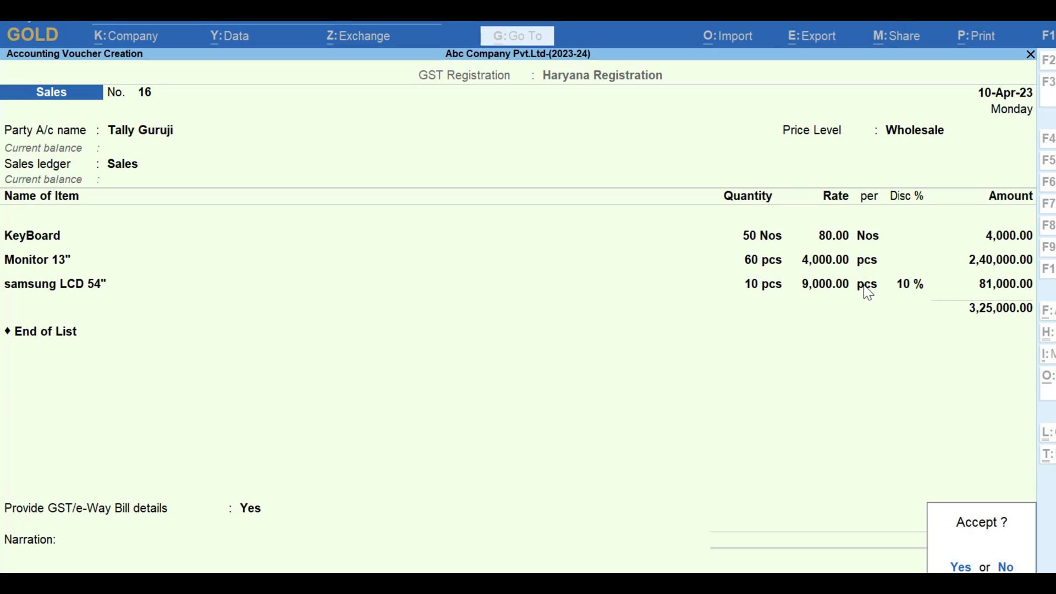
pyautogui.press('Return')
pyautogui.press('n')
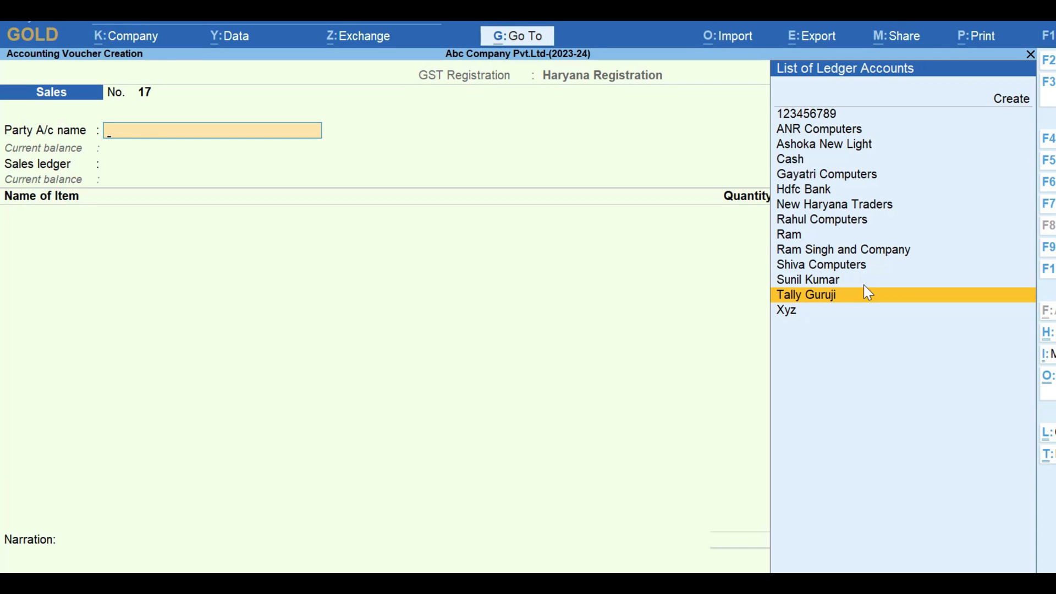
# Choose Tally Guruji as the party of the new sales voucher and open that ledger for alteration
pyautogui.press('Up')
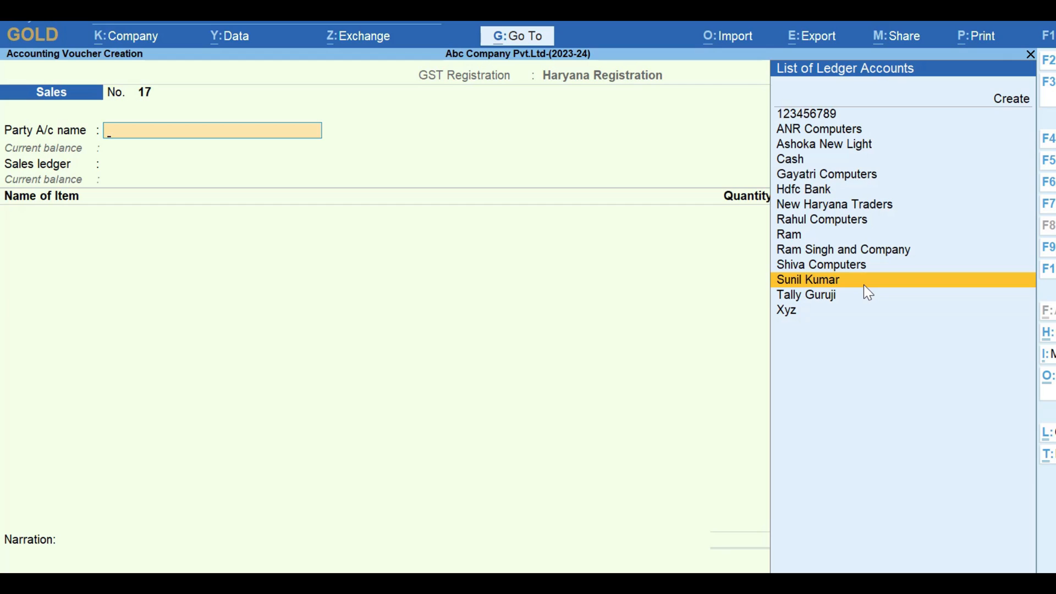
pyautogui.press('Down')
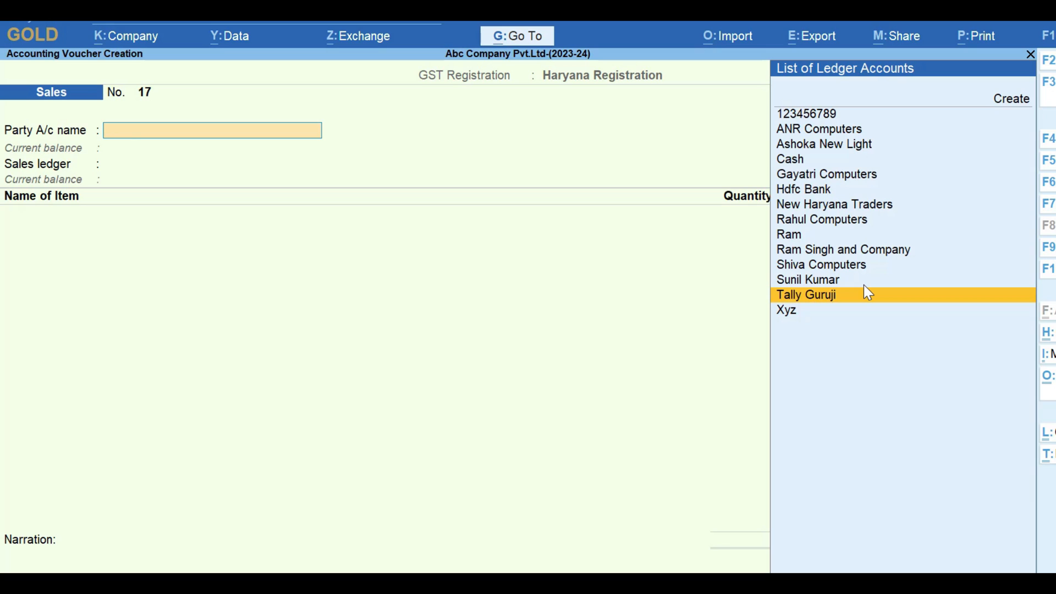
pyautogui.press('Return')
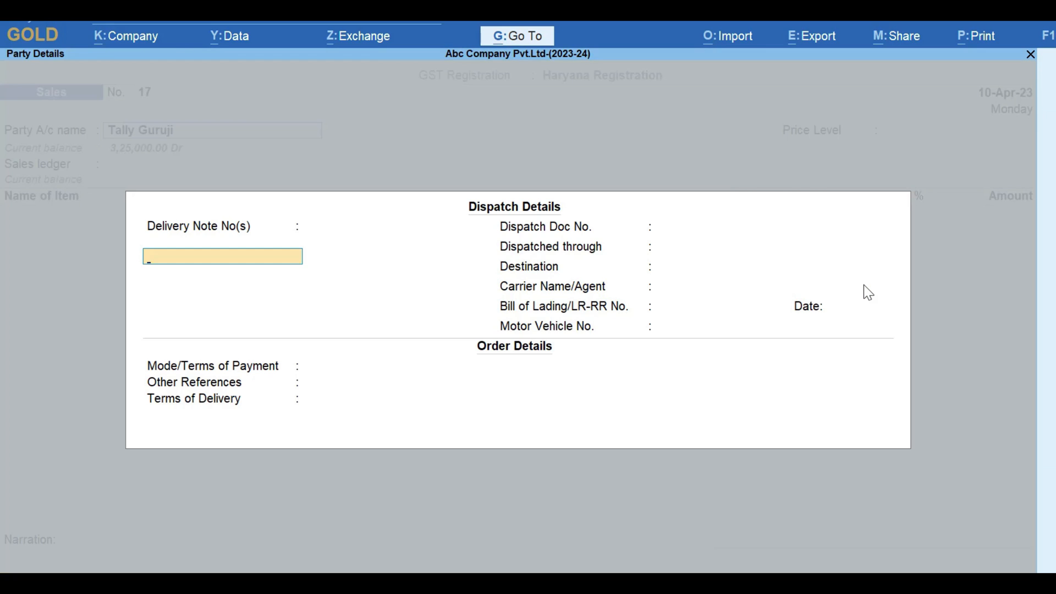
pyautogui.press('Escape')
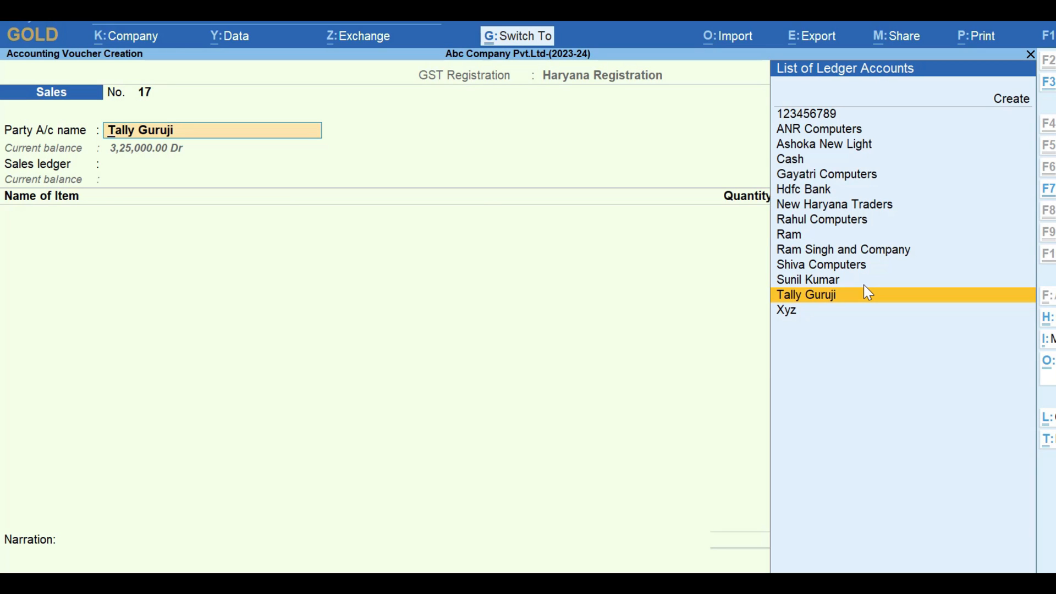
pyautogui.hotkey('ctrl', 'Return')
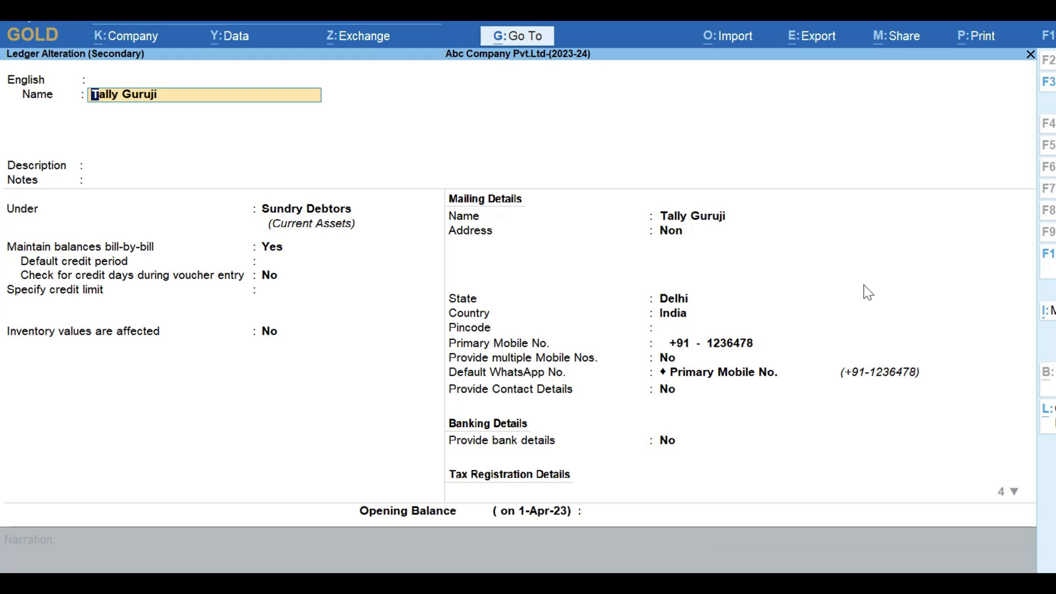
# Set Use Price Levels for Party Ledgers to Yes in the ledger configuration and save it
pyautogui.press('Return')
pyautogui.press('Return')
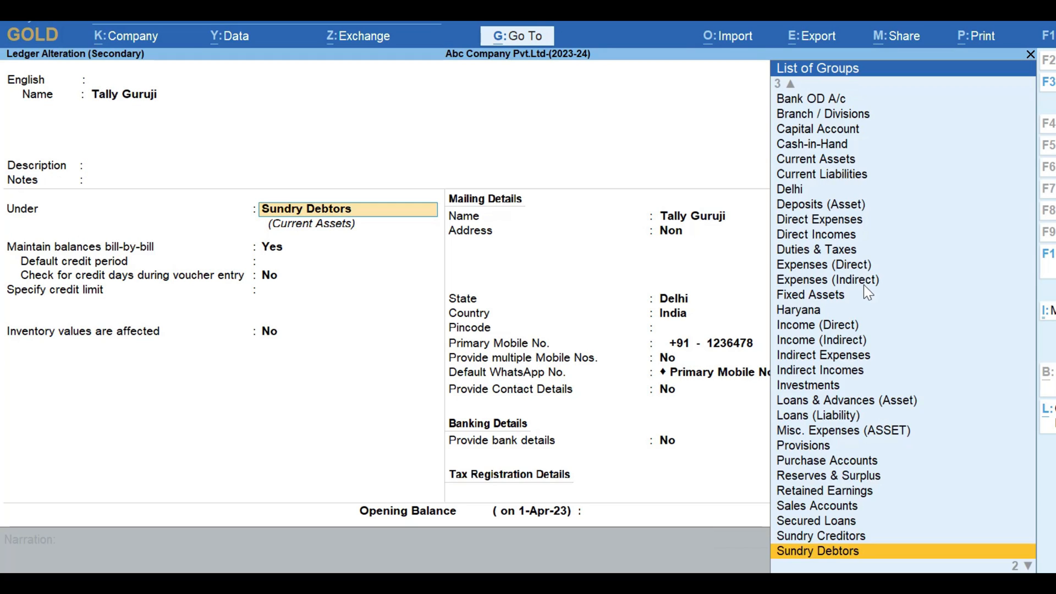
pyautogui.press('Return')
pyautogui.press('Return')
pyautogui.press('Return')
pyautogui.press('Return')
pyautogui.press('Return')
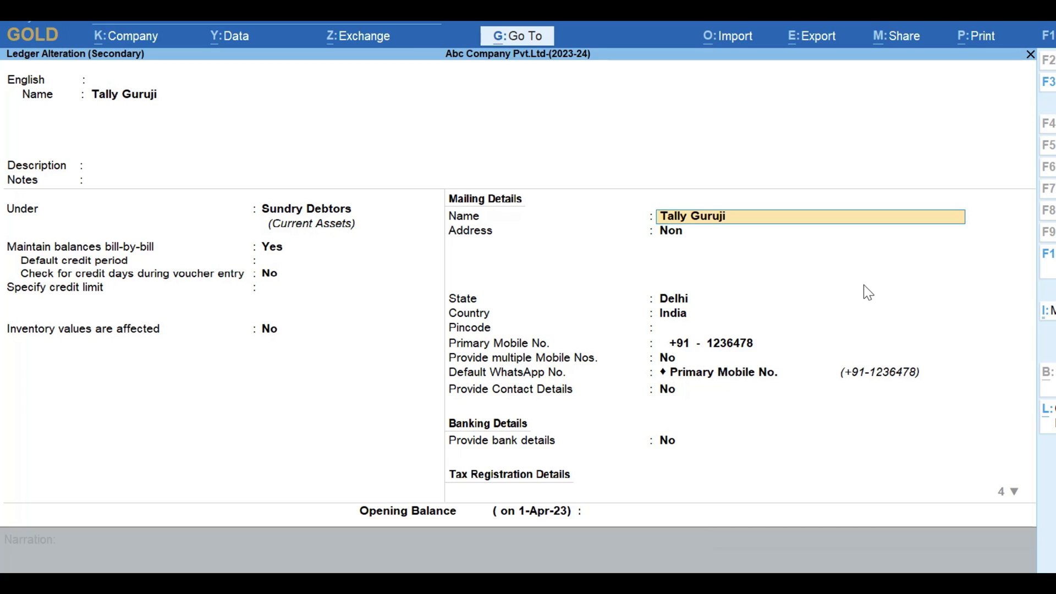
pyautogui.press('F12')
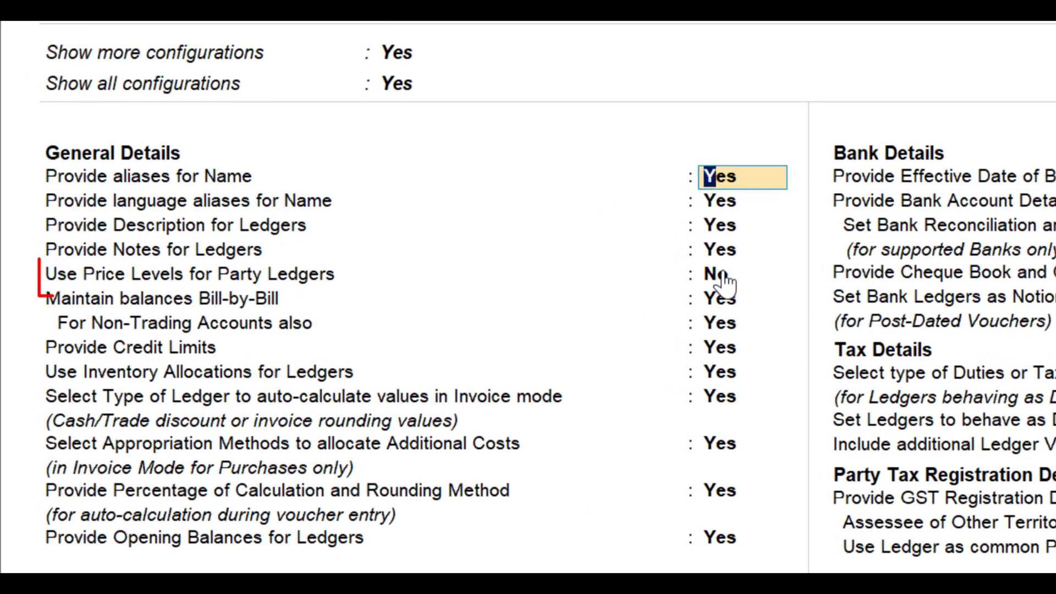
pyautogui.click(722, 272)
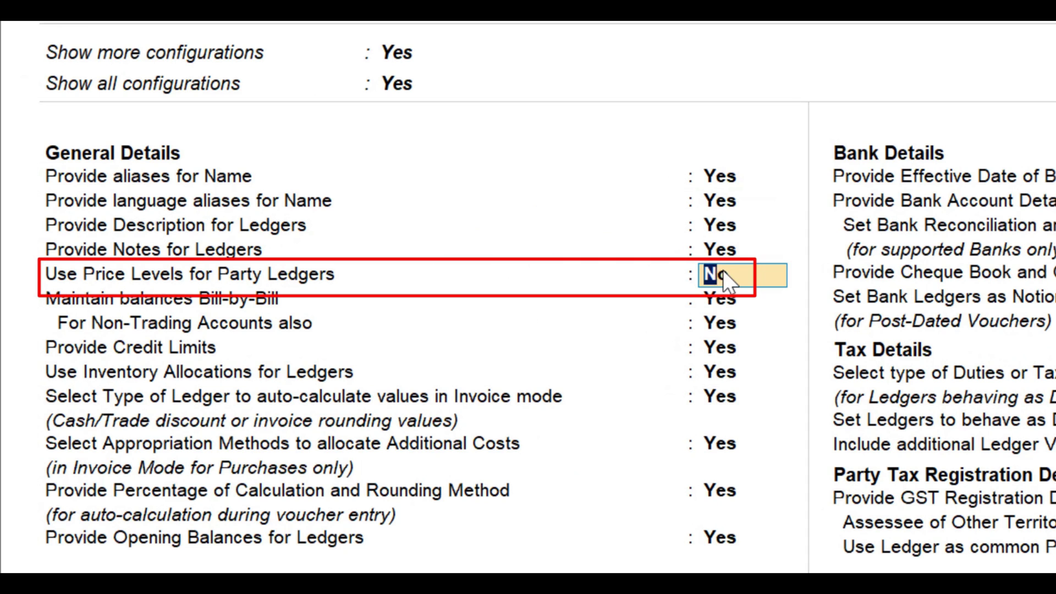
pyautogui.write('y')
pyautogui.press('Return')
pyautogui.hotkey('ctrl', 'a')
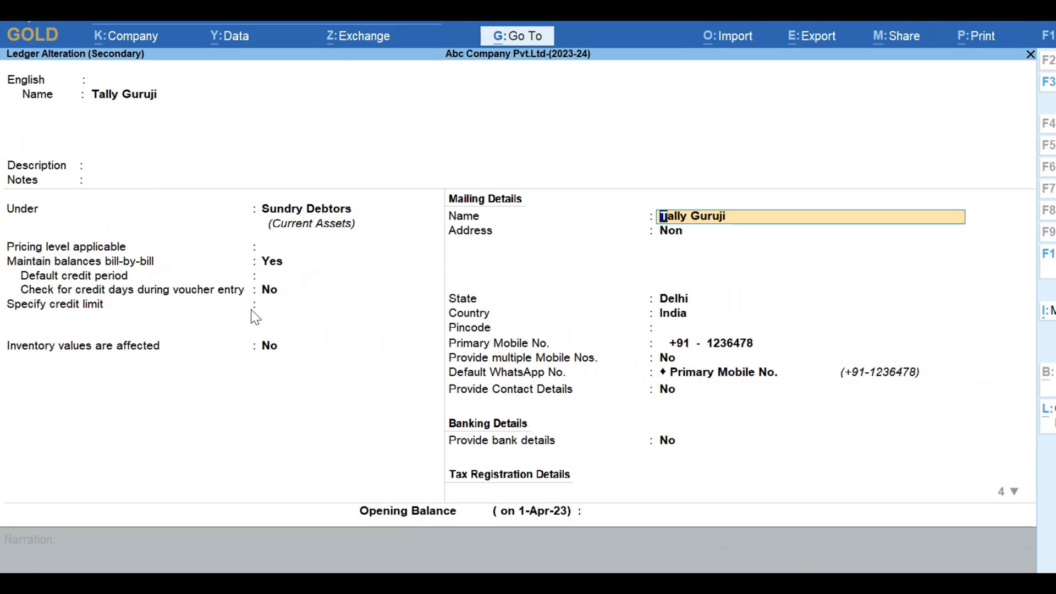
# Set the Tally Guruji ledger's applicable pricing level to Wholesale and save the ledger
pyautogui.click(271, 247)
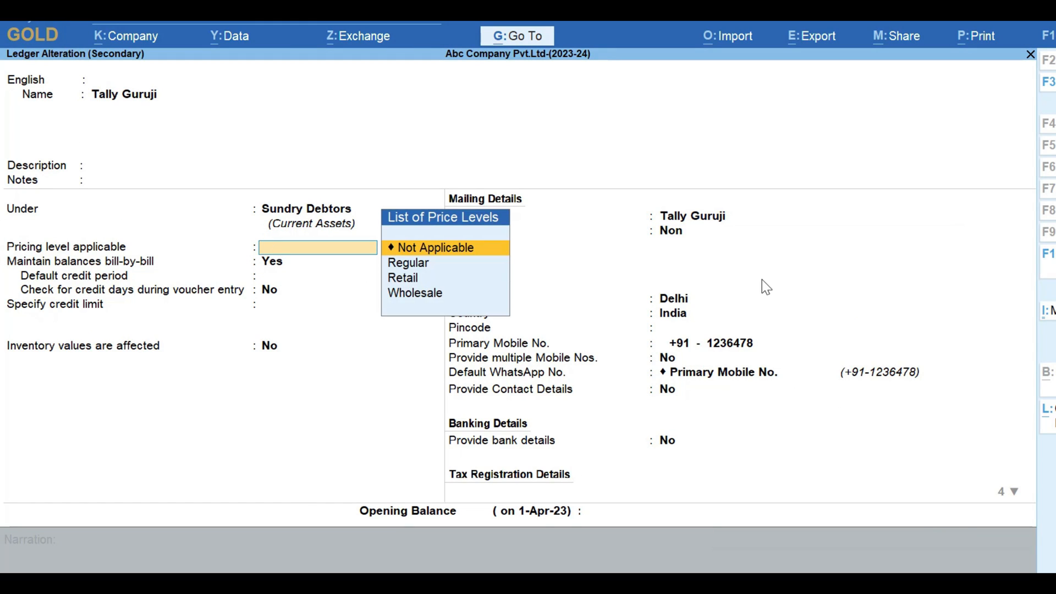
pyautogui.press('Down')
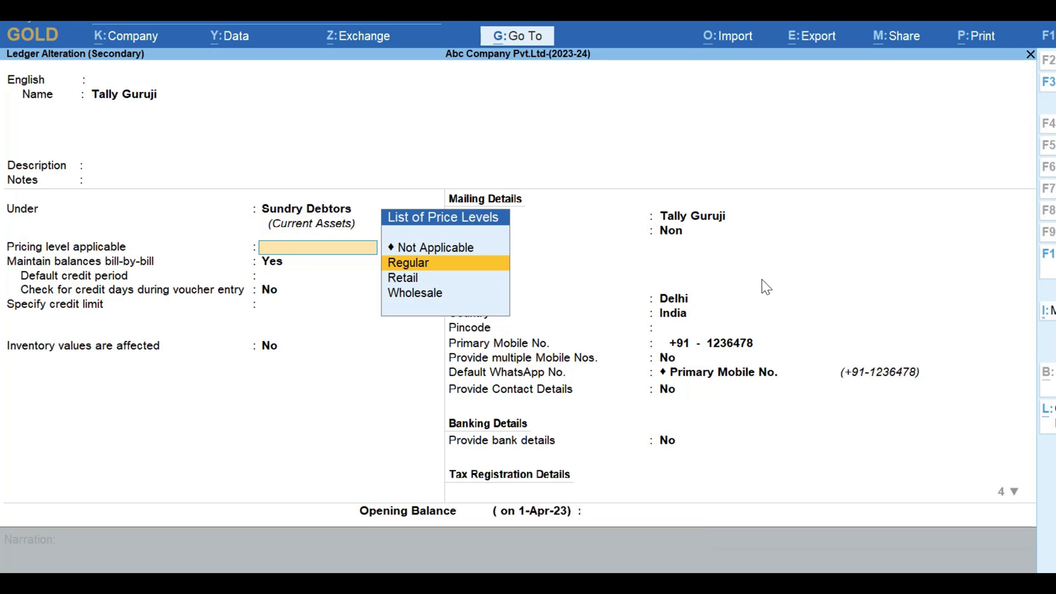
pyautogui.press('Down')
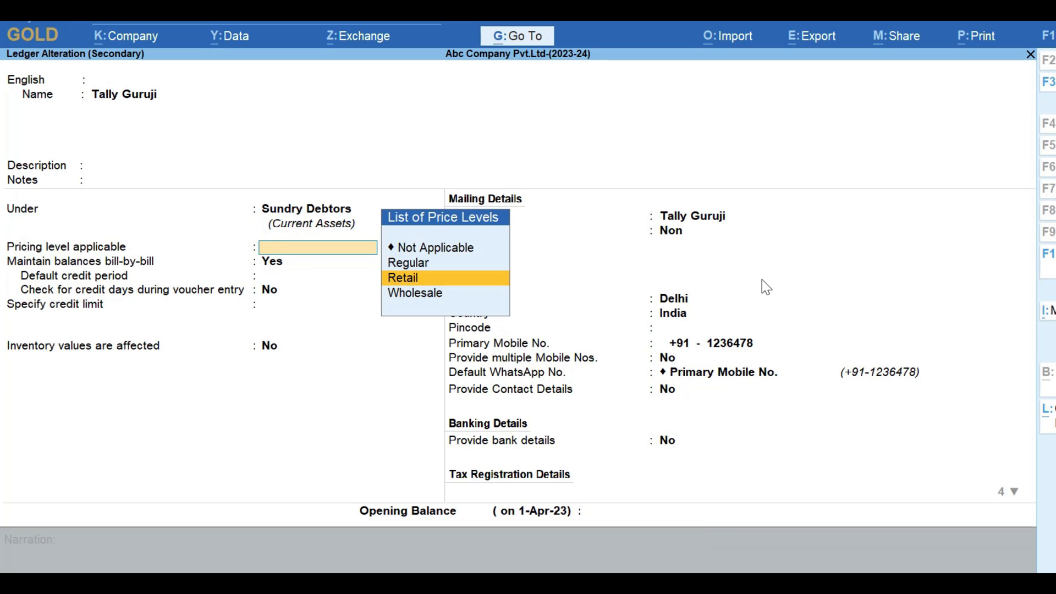
pyautogui.press('Up')
pyautogui.press('Down')
pyautogui.press('Down')
pyautogui.press('Return')
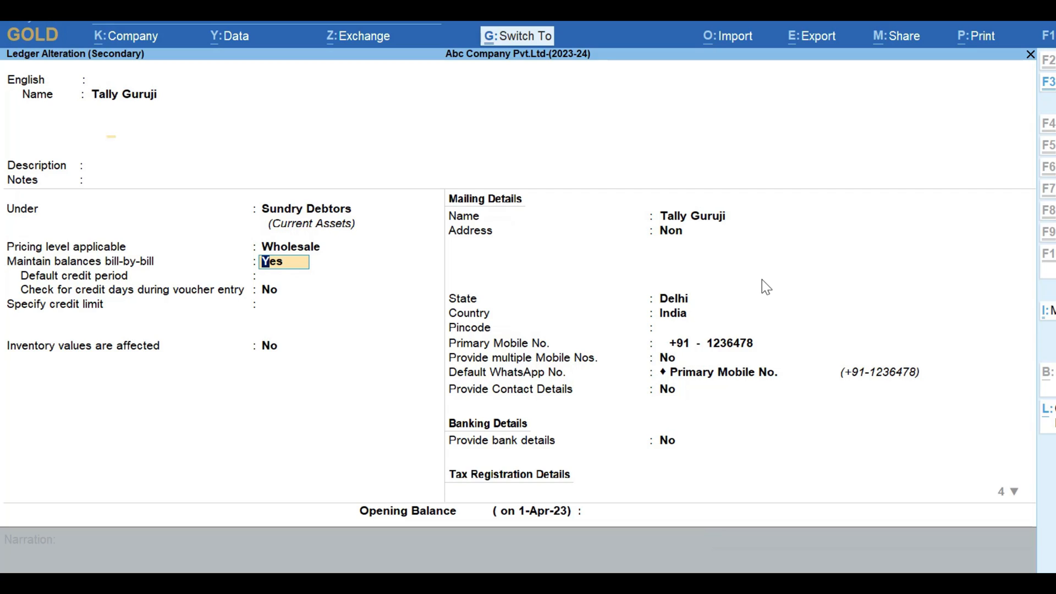
pyautogui.hotkey('ctrl', 'a')
# Quit the dispatch details and discard the unsaved sales voucher, returning to the Gateway of Tally
pyautogui.press('Escape')
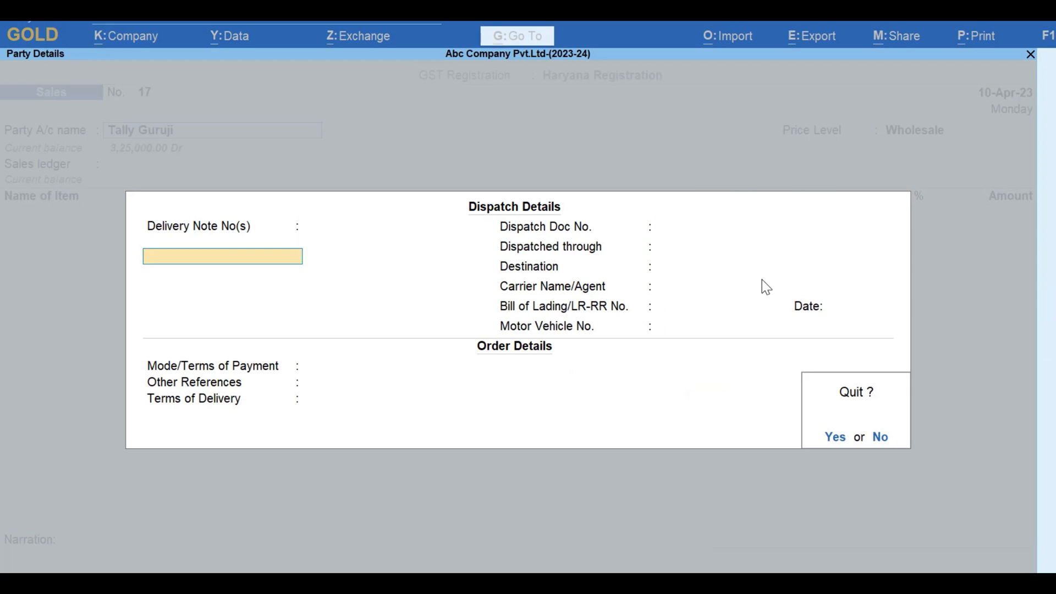
pyautogui.press('Return')
pyautogui.press('Escape')
pyautogui.press('Escape')
pyautogui.press('Return')
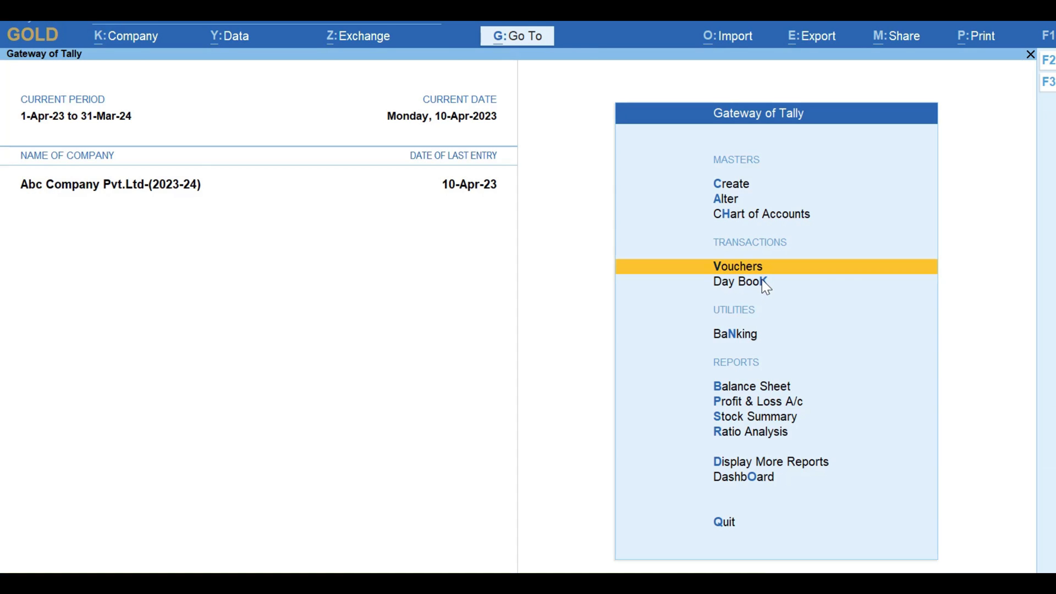
# Start a sales voucher for Tally Guruji, accept the blank dispatch and party details, and go to the price level
pyautogui.press('Return')
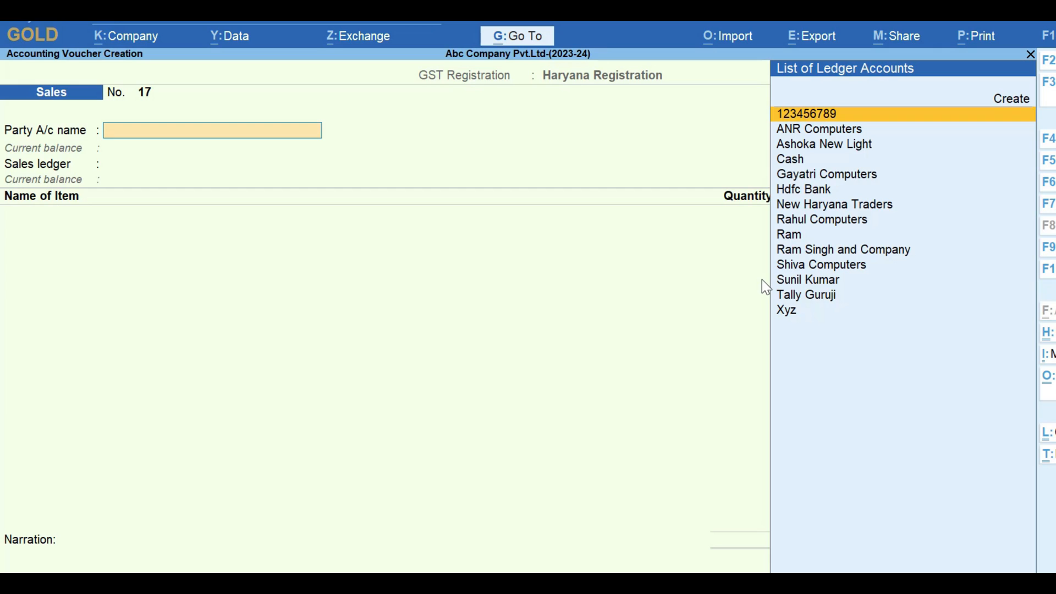
pyautogui.press('Down')
pyautogui.press('Down')
pyautogui.press('Down')
pyautogui.press('Down')
pyautogui.press('Down')
pyautogui.press('Down')
pyautogui.press('Down')
pyautogui.press('Down')
pyautogui.press('Down')
pyautogui.press('Down')
pyautogui.press('Down')
pyautogui.press('Down')
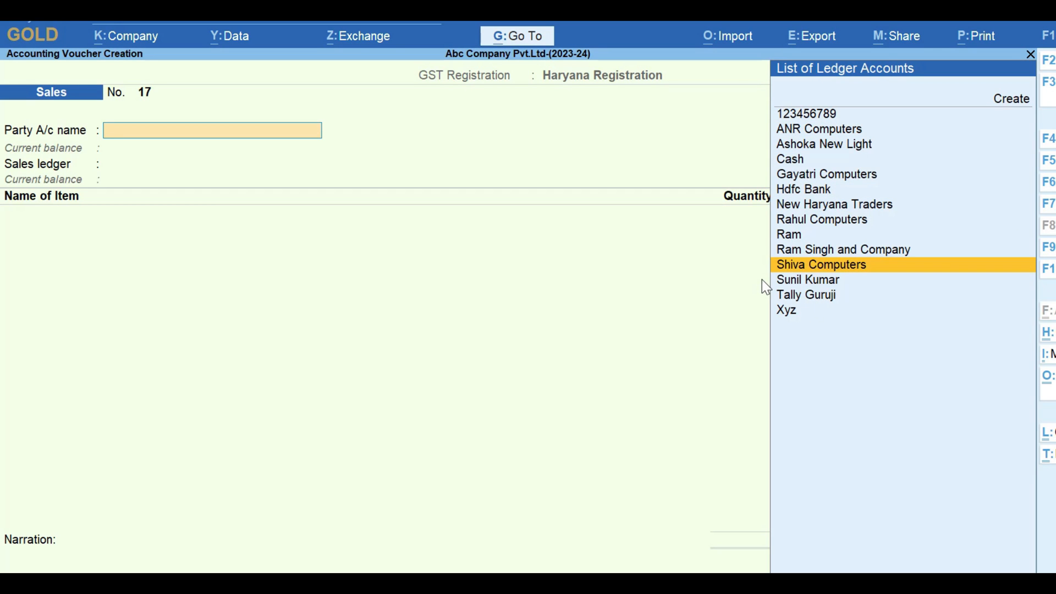
pyautogui.press('Return')
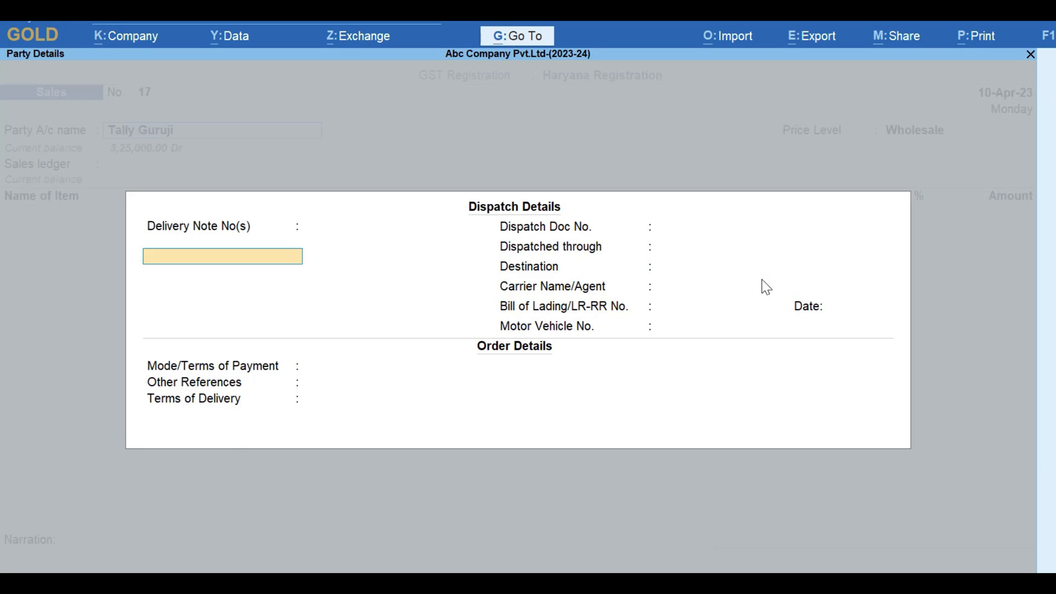
pyautogui.press('Return')
pyautogui.press('Return')
pyautogui.hotkey('ctrl', 'a')
pyautogui.hotkey('ctrl', 'a')
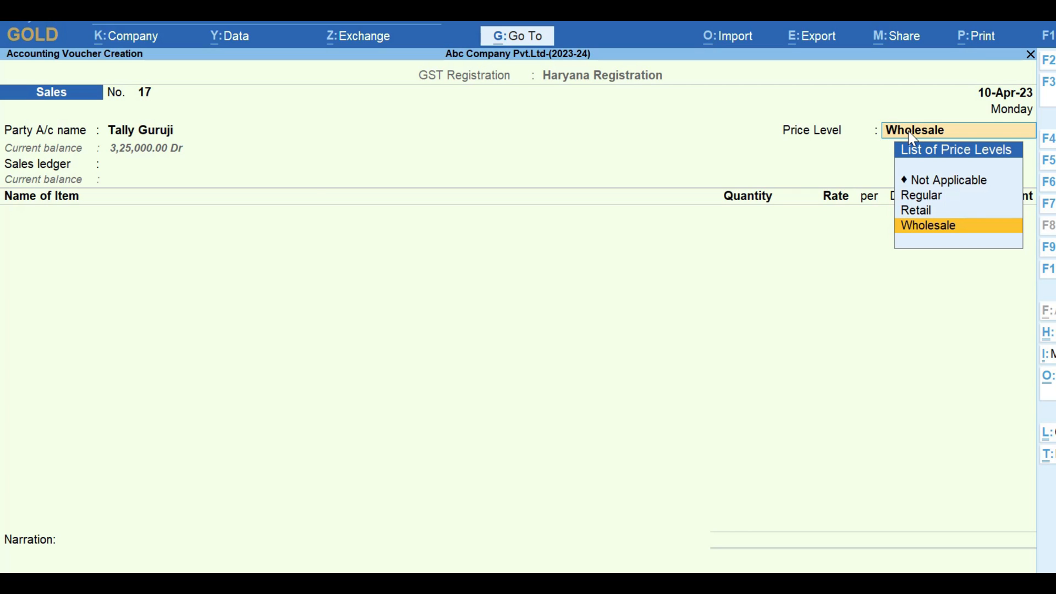
# Set Modify all fields during voucher entry to No in the voucher configuration and save it
pyautogui.press('F12')
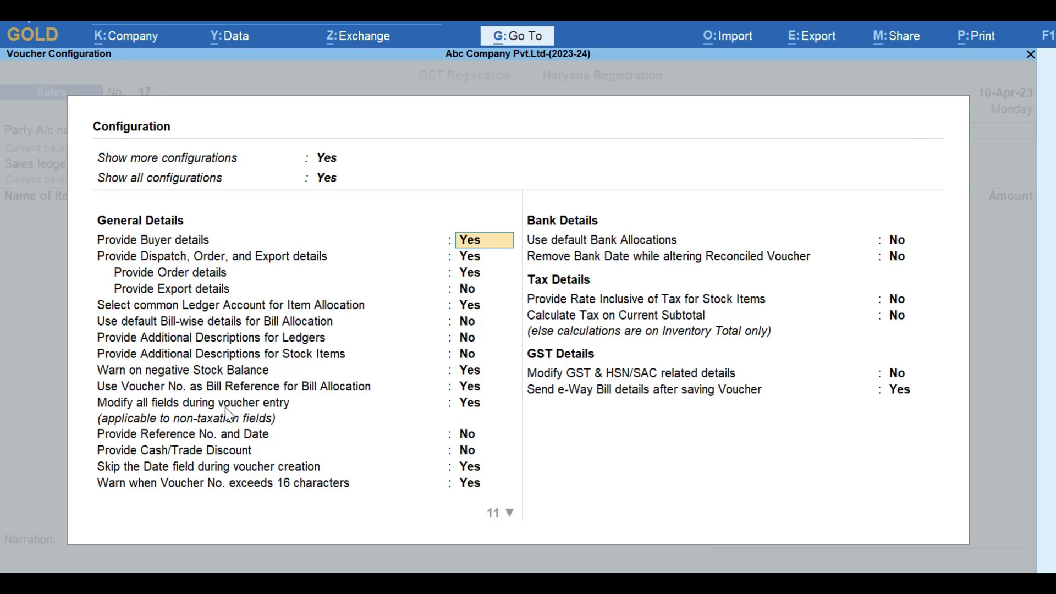
pyautogui.click(474, 407)
pyautogui.write('n')
pyautogui.press('Return')
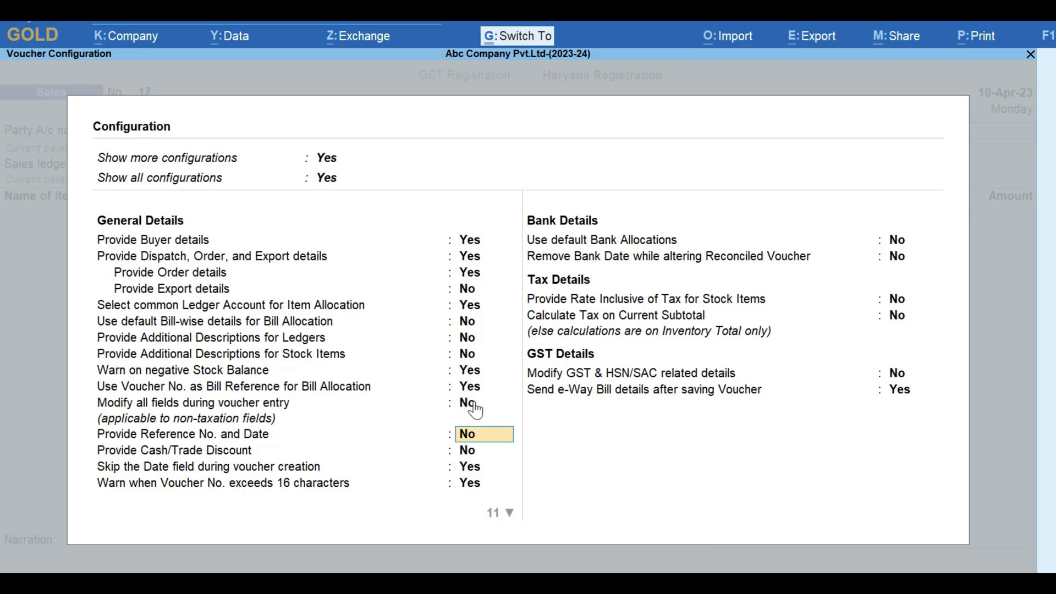
pyautogui.hotkey('ctrl', 'a')
# Discard the open sales voucher and return to the Gateway of Tally
pyautogui.press('Escape')
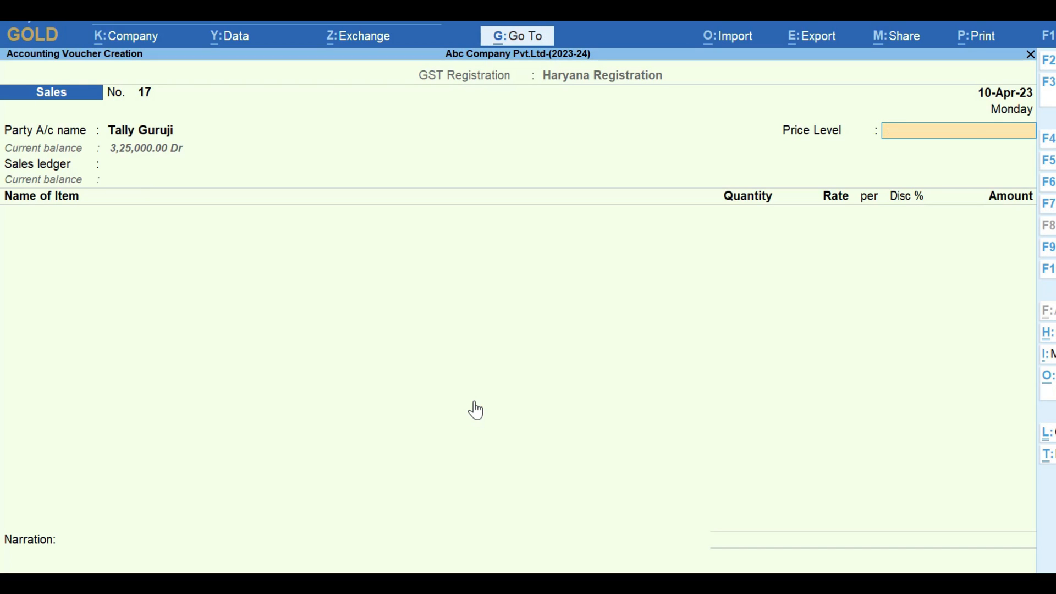
pyautogui.press('Escape')
pyautogui.press('y')
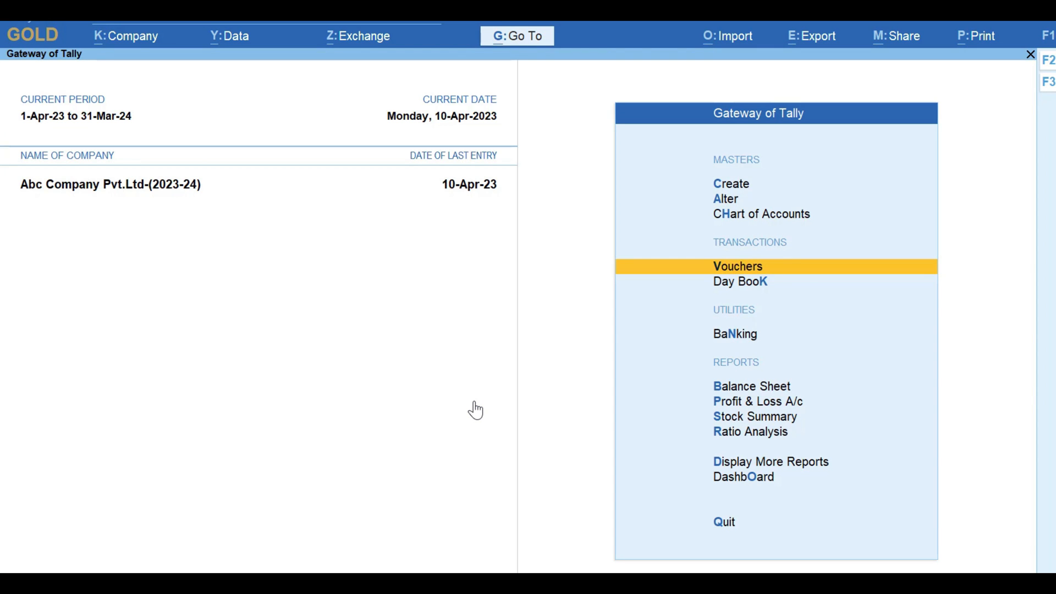
# Start a sales voucher with Tally Guruji as the party account
pyautogui.press('Return')
pyautogui.press('Down')
pyautogui.press('Down')
pyautogui.press('Down')
pyautogui.press('Down')
pyautogui.press('Down')
pyautogui.press('Down')
pyautogui.press('Down')
pyautogui.press('Down')
pyautogui.press('Down')
pyautogui.press('Down')
pyautogui.press('Down')
pyautogui.press('Down')
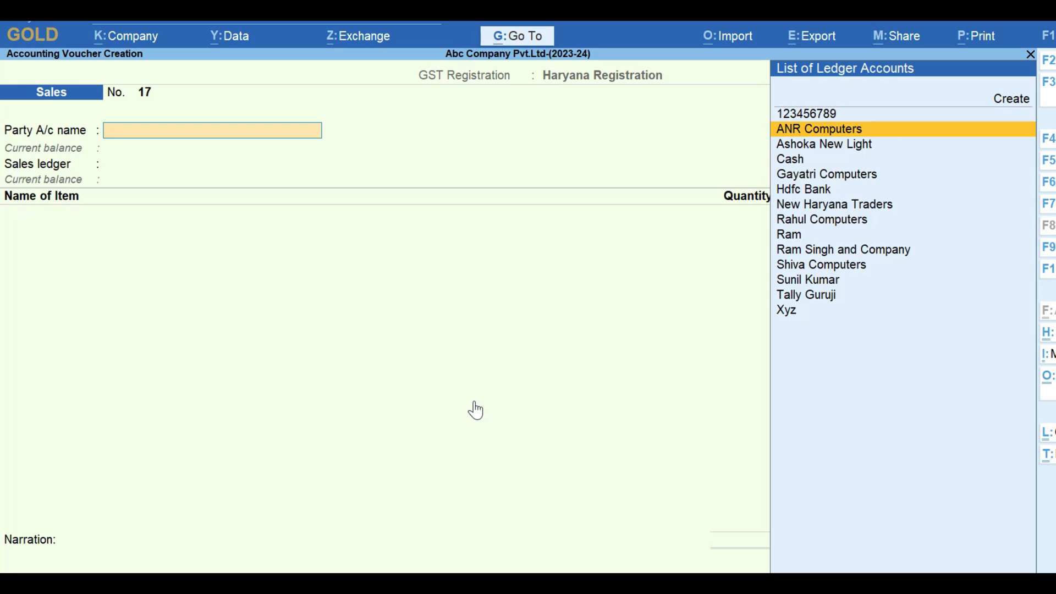
pyautogui.press('Return')
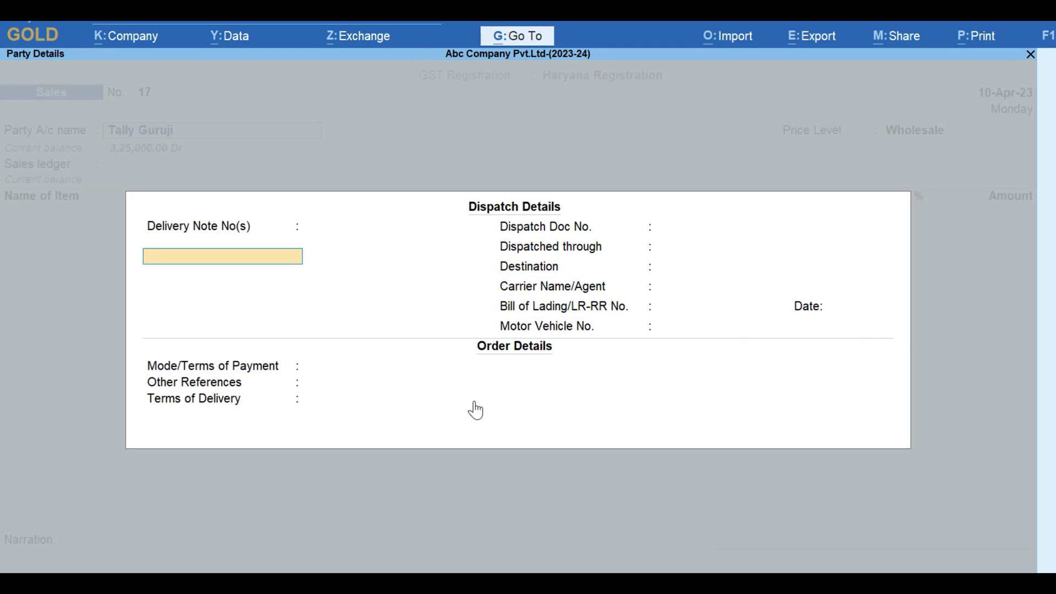
# Accept the blank dispatch and party details, choose the Sales ledger, and discard the voucher at the item entry
pyautogui.press('Return')
pyautogui.press('Return')
pyautogui.press('Return')
pyautogui.hotkey('ctrl', 'a')
pyautogui.hotkey('ctrl', 'a')
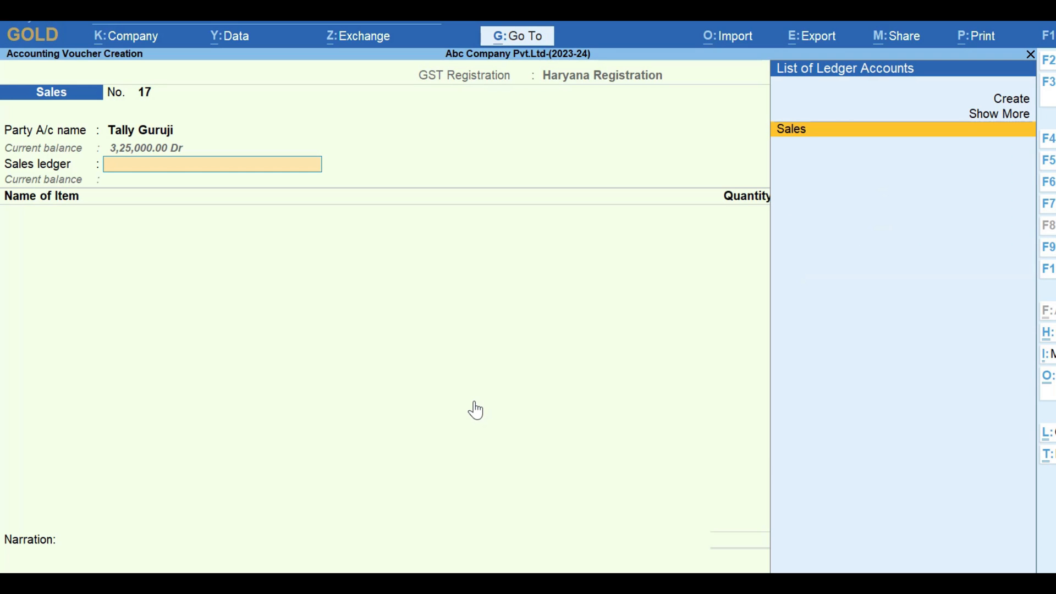
pyautogui.press('Return')
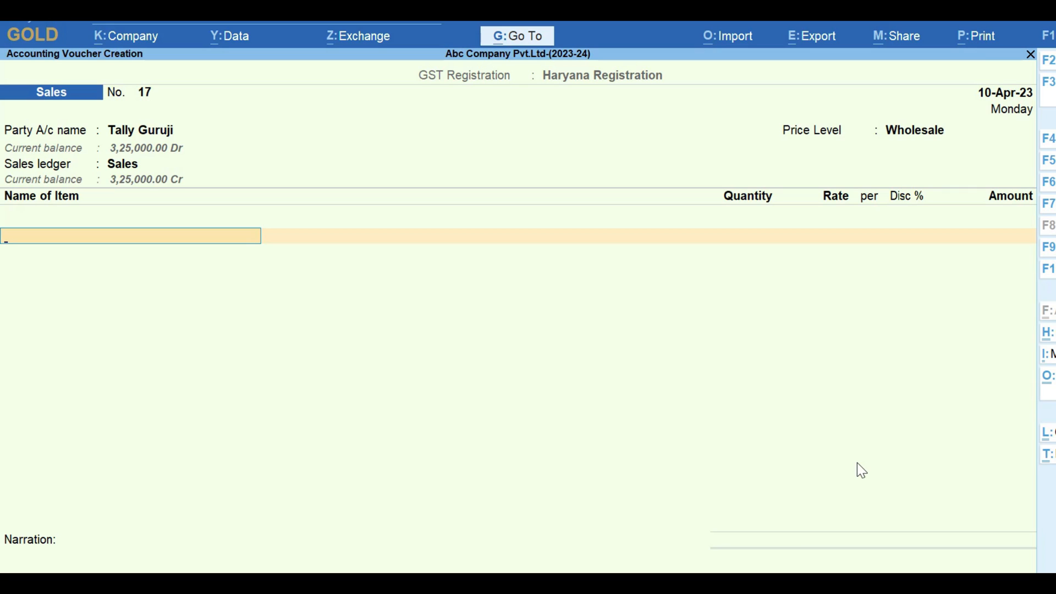
pyautogui.press('Escape')
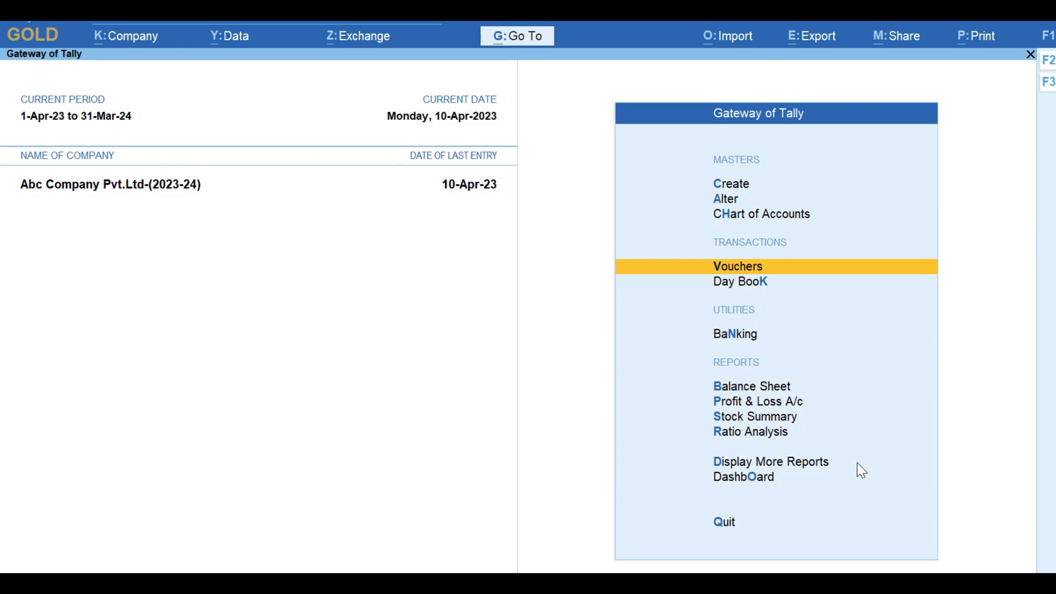
# Open the stock group price list for alteration from the list of masters
pyautogui.press('Up')
pyautogui.press('Up')
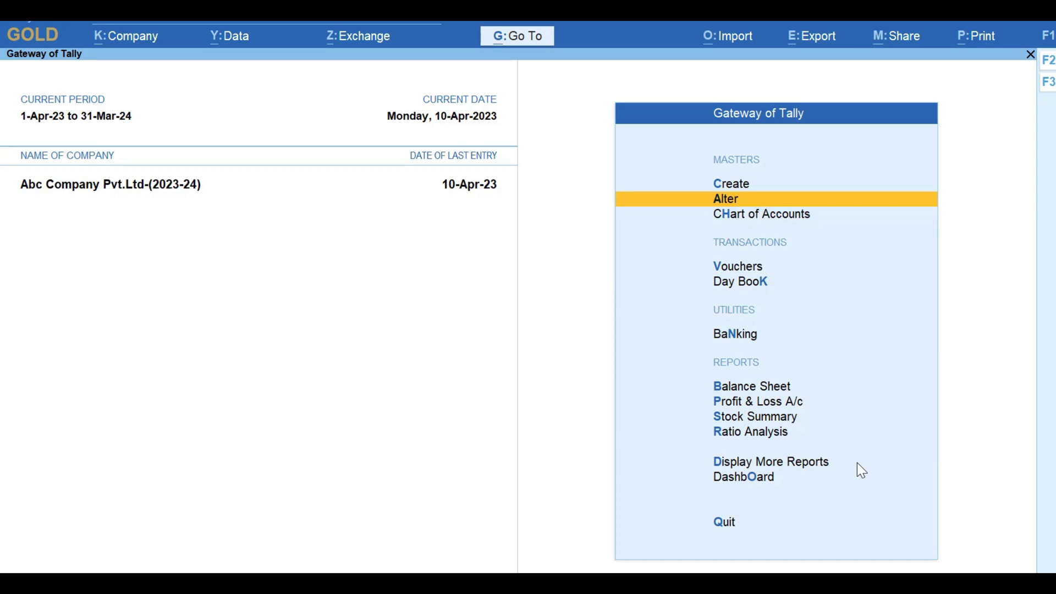
pyautogui.press('Return')
pyautogui.press('Down')
pyautogui.press('Down')
pyautogui.press('Down')
pyautogui.press('Down')
pyautogui.press('Down')
pyautogui.press('Down')
pyautogui.press('Down')
pyautogui.press('Down')
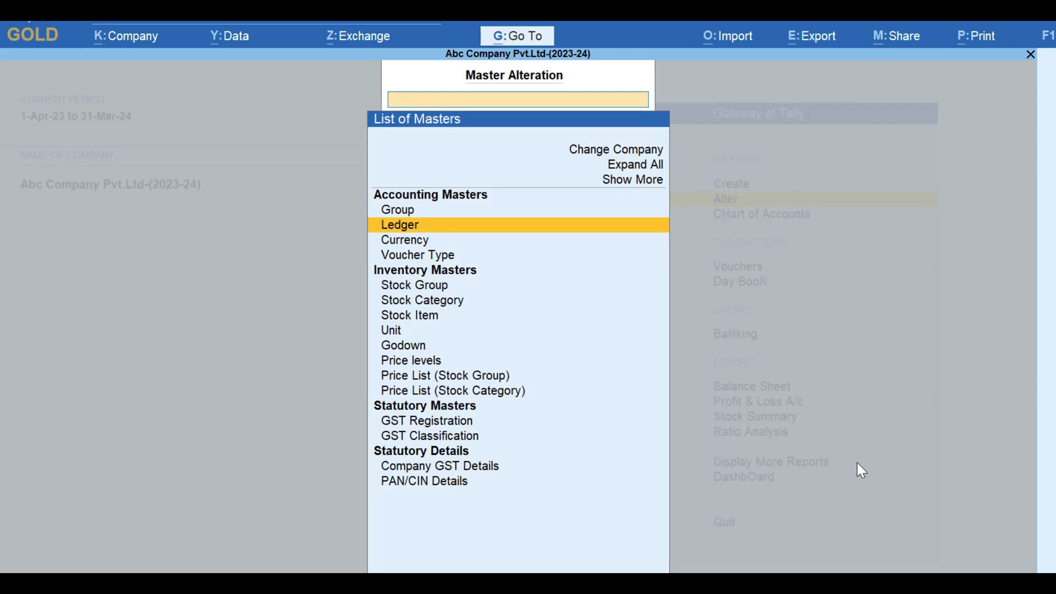
pyautogui.press('Down')
pyautogui.press('Down')
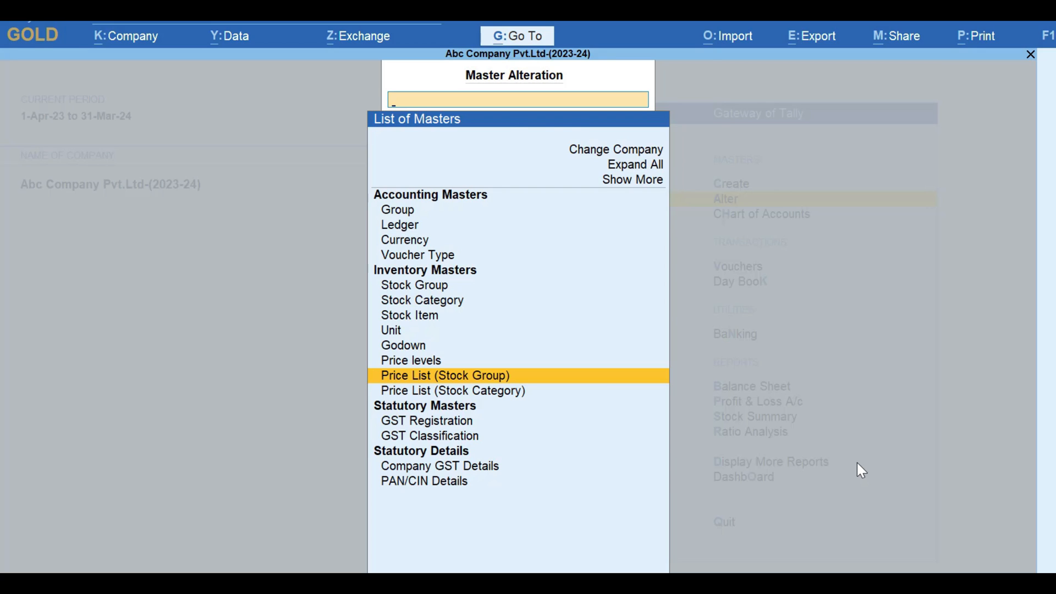
pyautogui.press('Return')
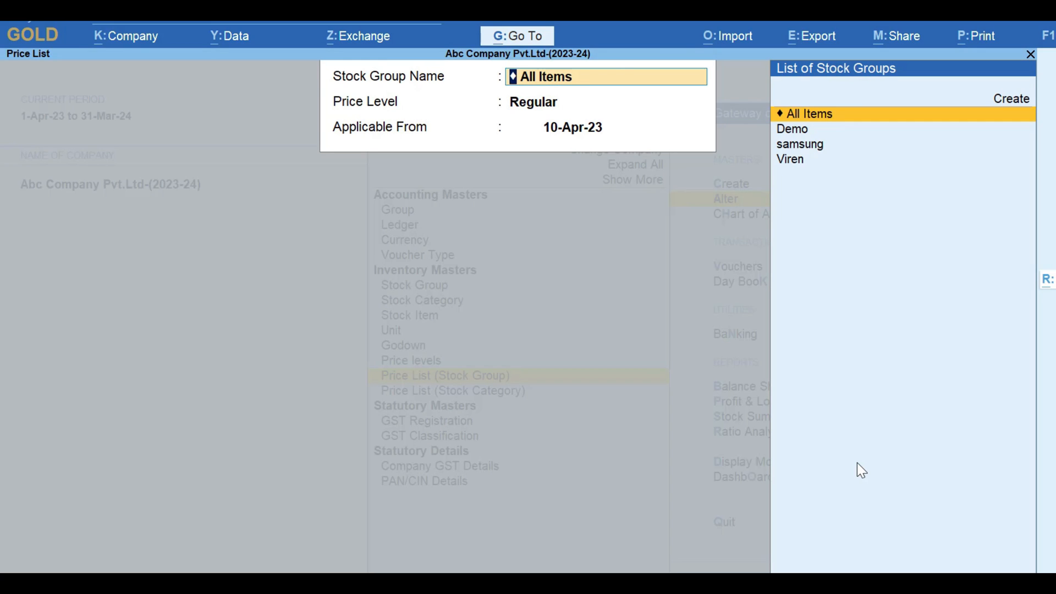
# Open the Wholesale price list for All Items, applicable from 1-May-23
pyautogui.press('Return')
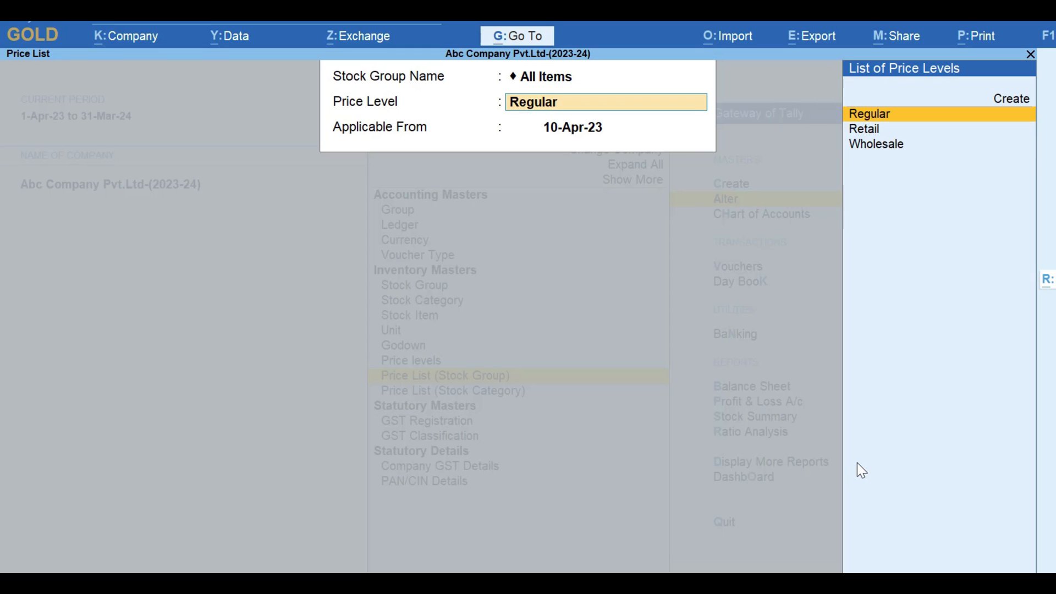
pyautogui.press('Down')
pyautogui.press('Down')
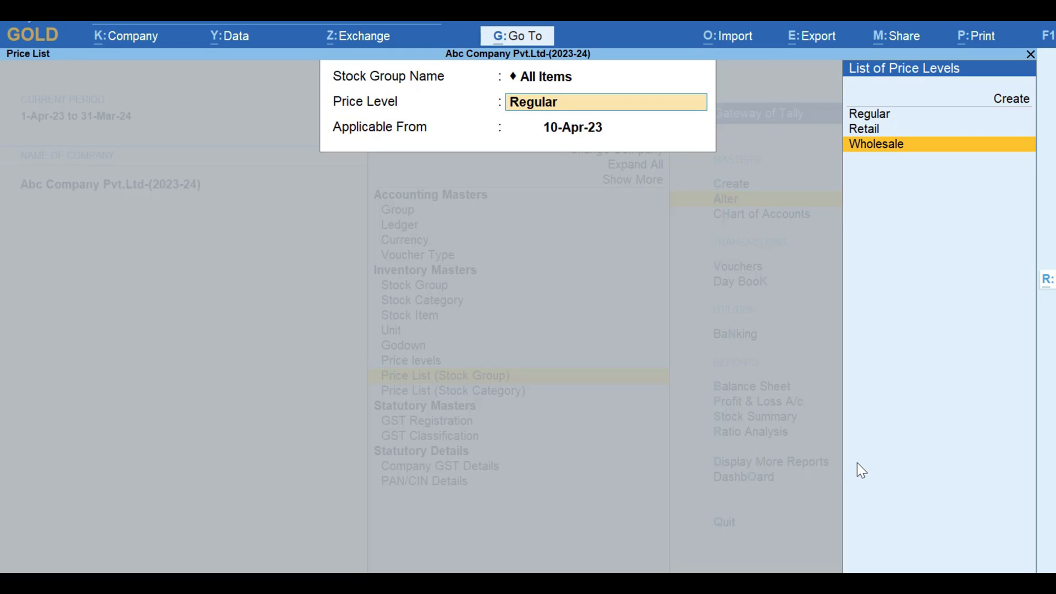
pyautogui.press('Return')
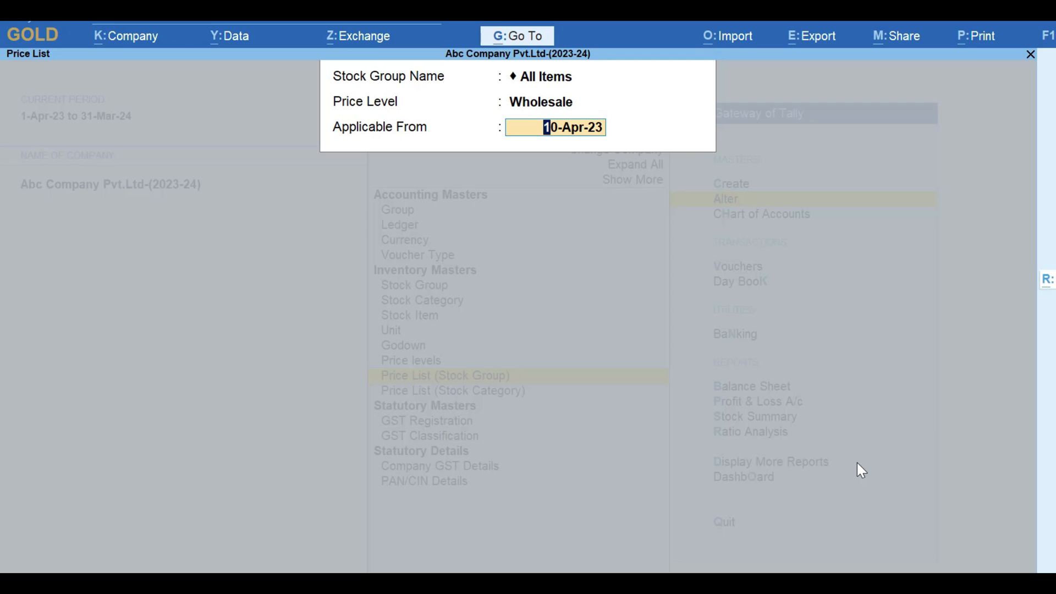
pyautogui.write('1.5.23')
pyautogui.press('Return')
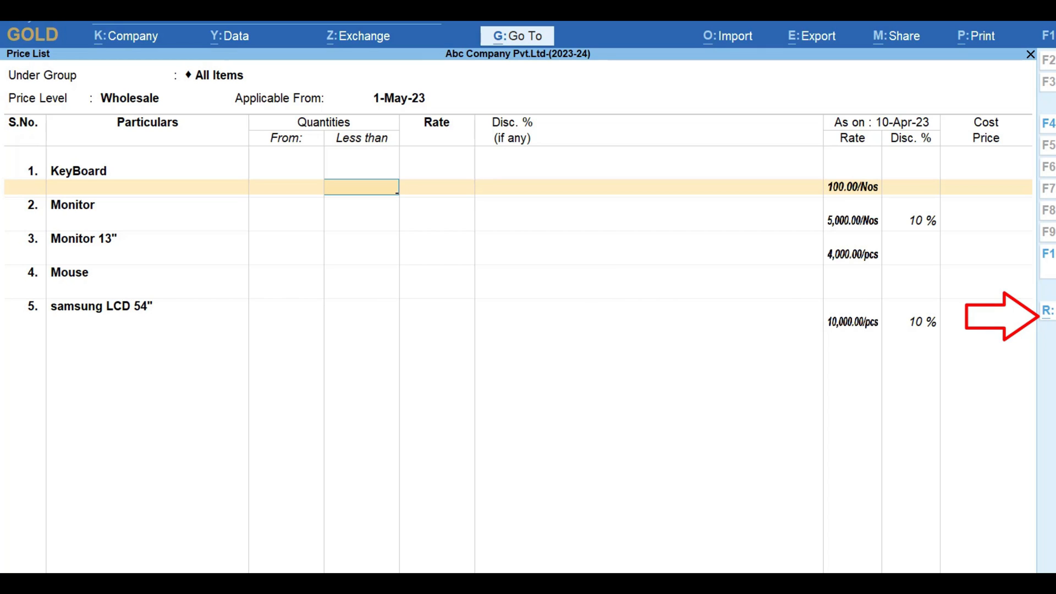
# Start a price revision for All Items at the Wholesale level from 1-May-23, with Revise Price set to Not Applicable
pyautogui.hotkey('alt', 'r')
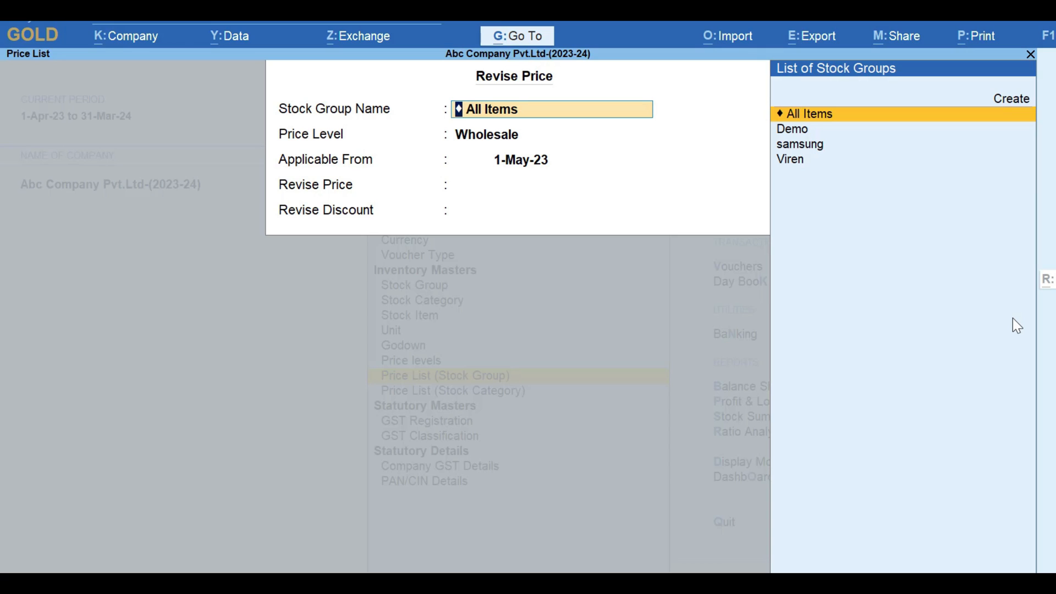
pyautogui.press('Return')
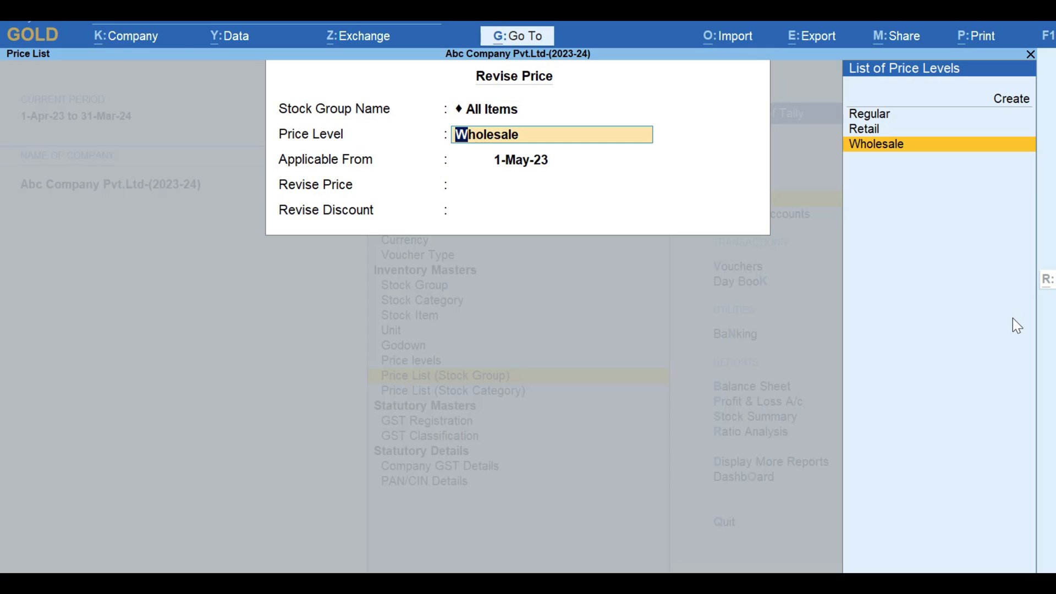
pyautogui.press('Return')
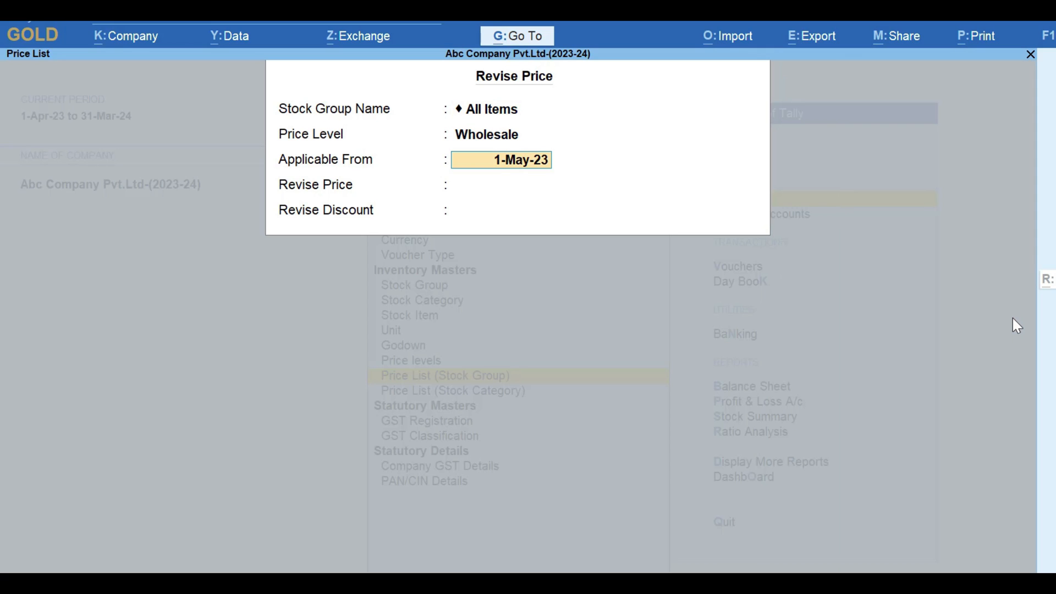
pyautogui.press('Return')
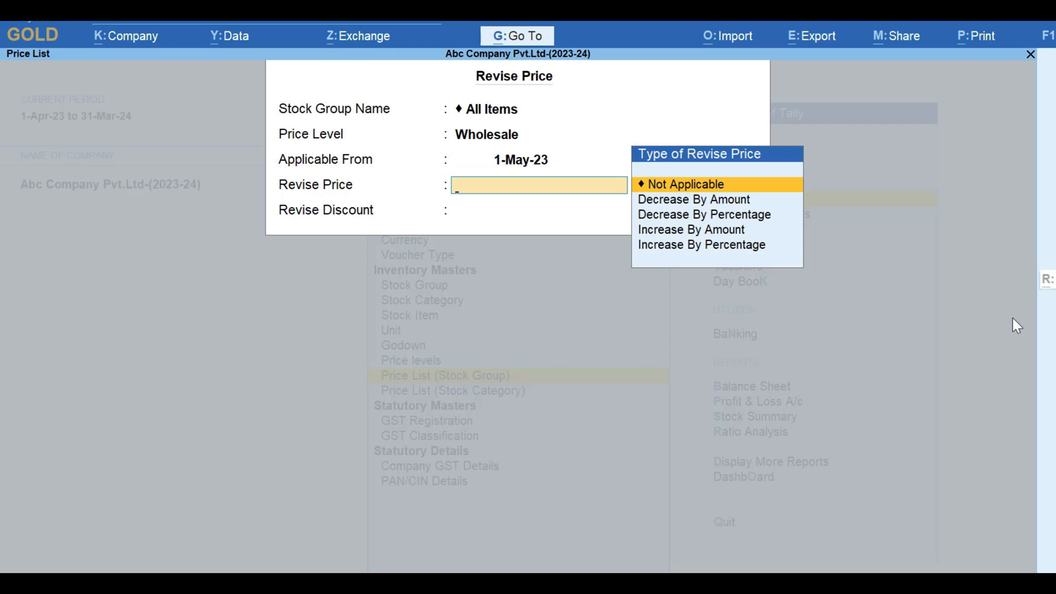
pyautogui.press('Down')
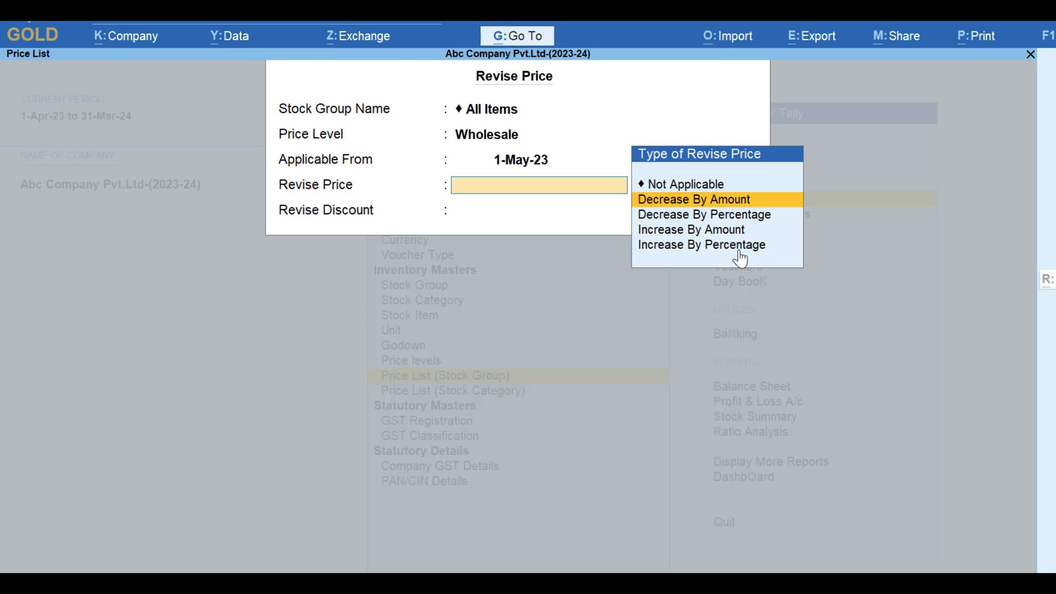
pyautogui.press('Down')
pyautogui.press('Down')
pyautogui.press('Down')
pyautogui.press('Up')
pyautogui.press('Up')
pyautogui.press('Up')
pyautogui.press('Up')
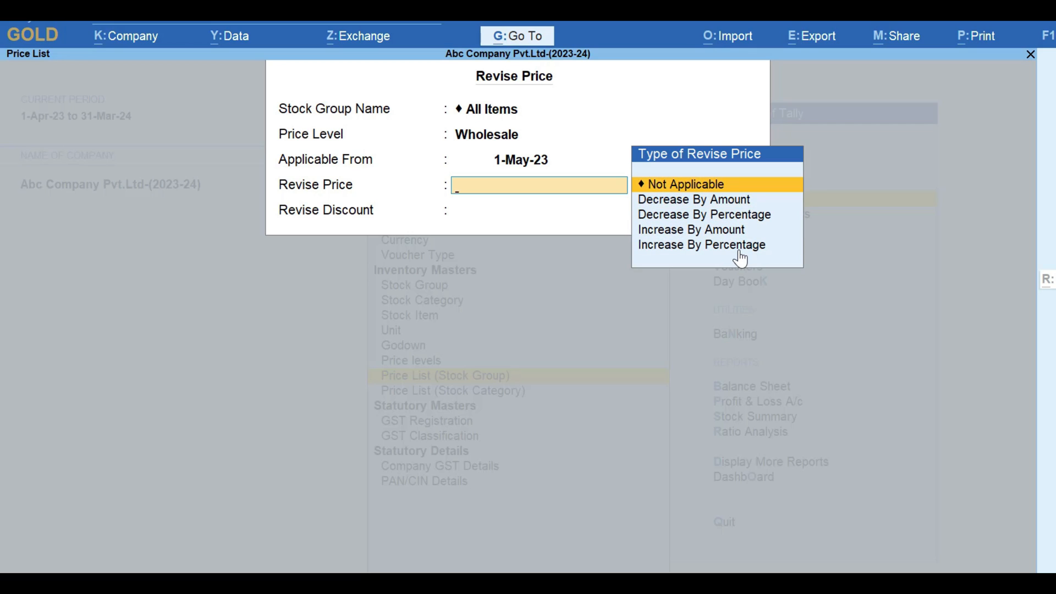
pyautogui.press('Return')
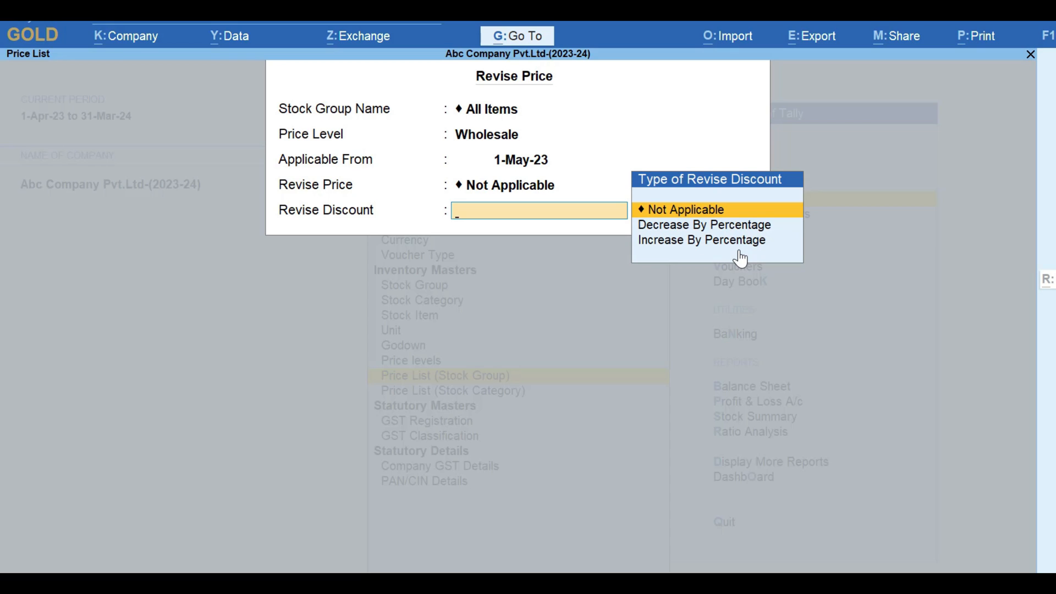
# Set Revise Discount to Increase By Percentage with 2 % and apply the revision to the price list
pyautogui.press('Down')
pyautogui.press('Up')
pyautogui.press('Down')
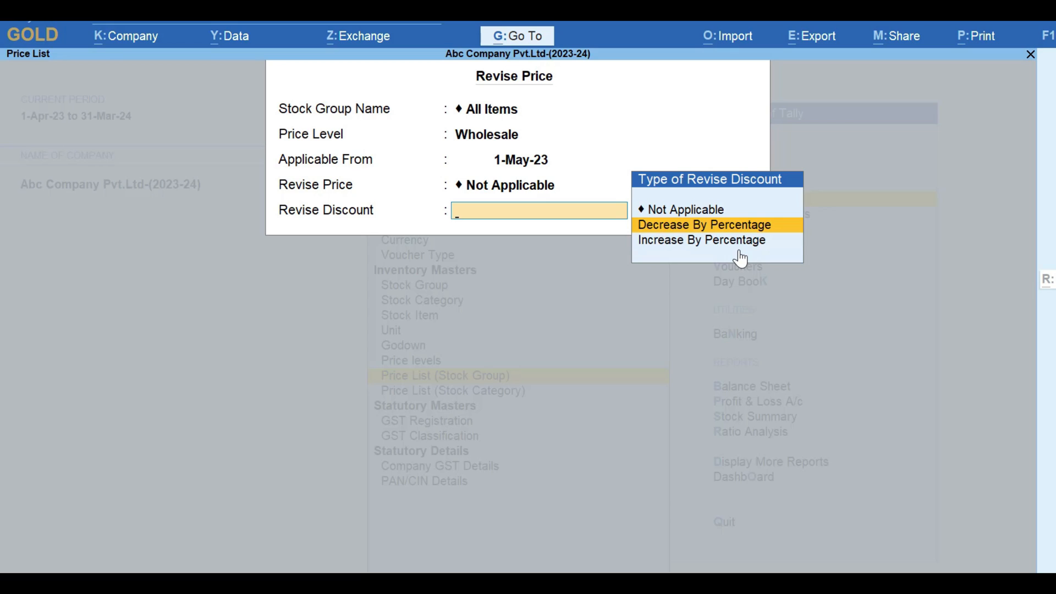
pyautogui.press('Down')
pyautogui.press('Up')
pyautogui.press('Down')
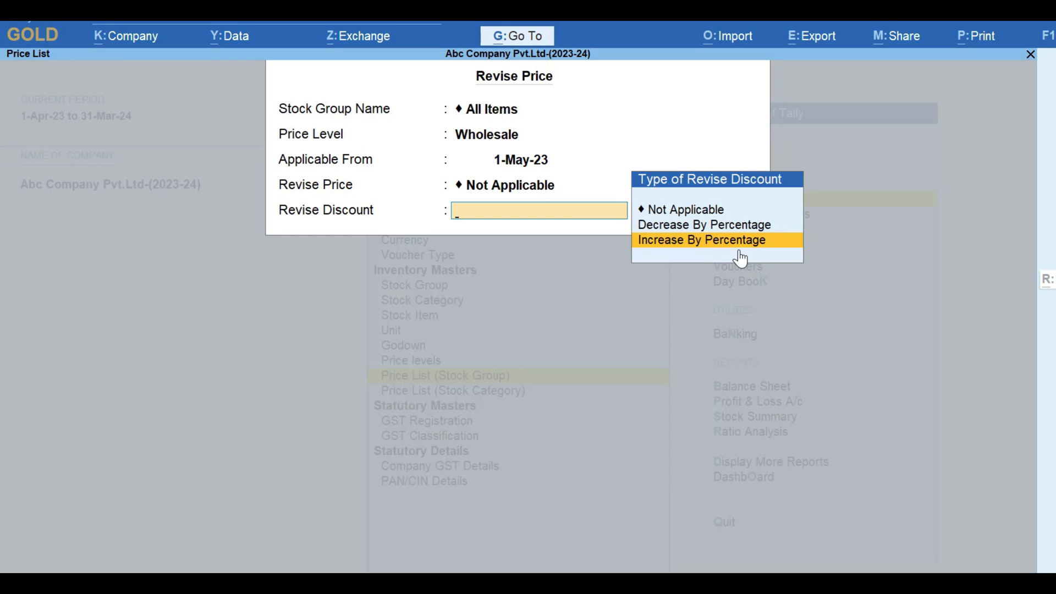
pyautogui.press('Return')
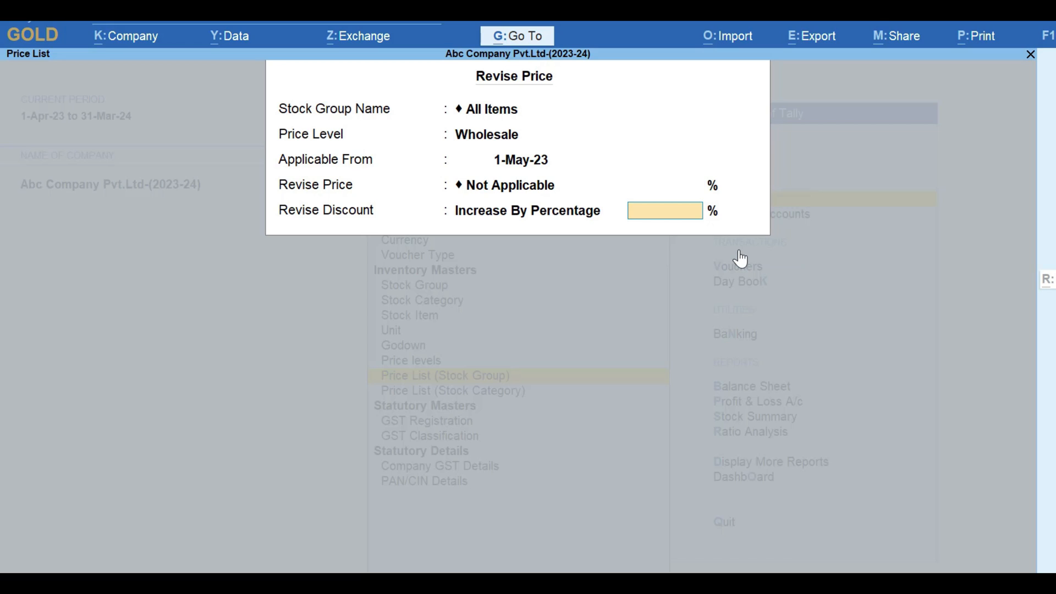
pyautogui.write('2')
pyautogui.press('Return')
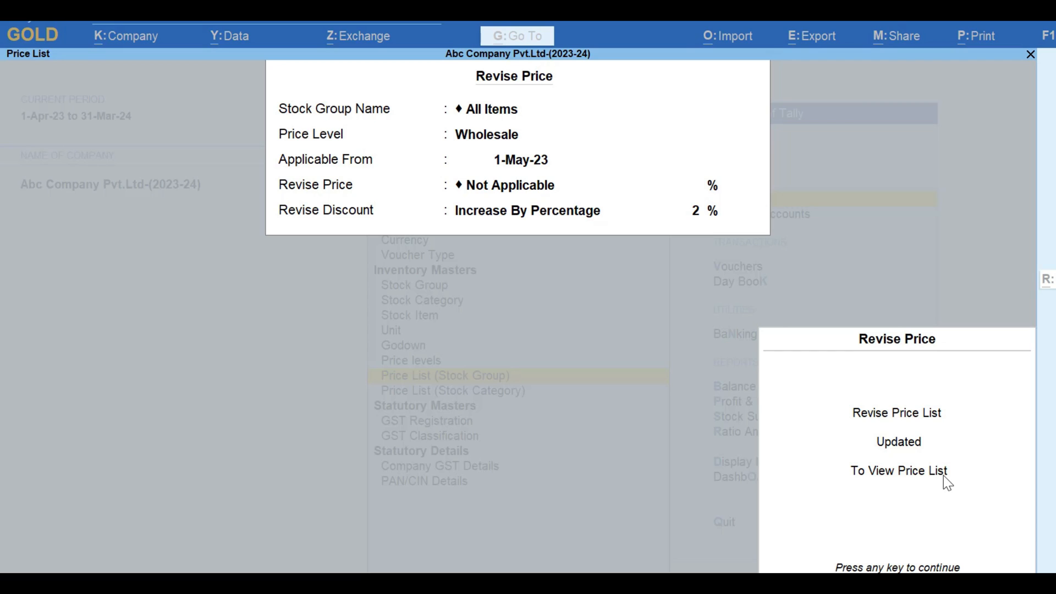
pyautogui.press('Return')
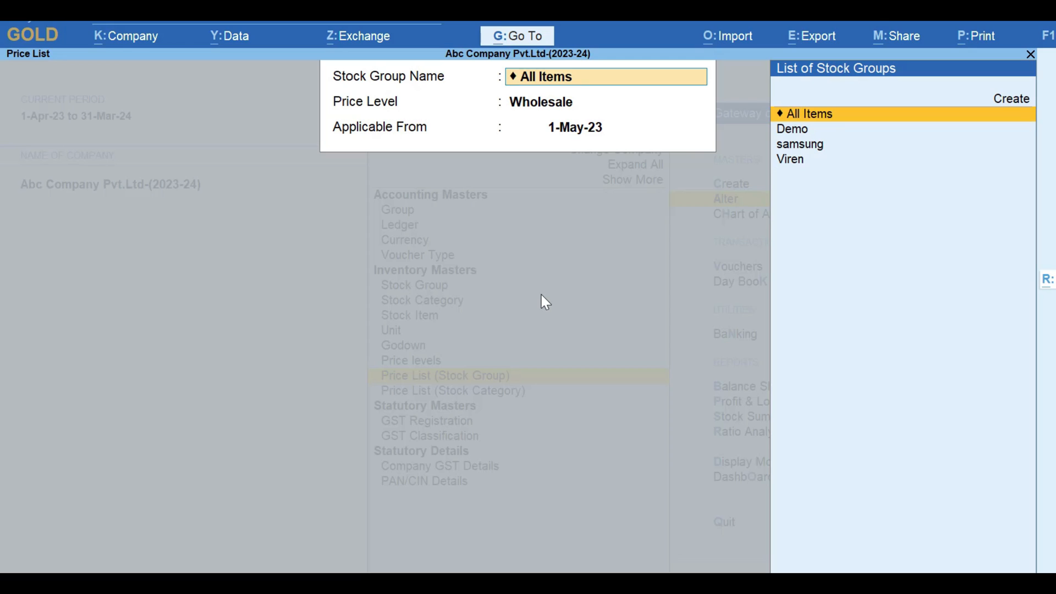
# Open the Wholesale price list for All Items, applicable from 1-Jun-23
pyautogui.press('Return')
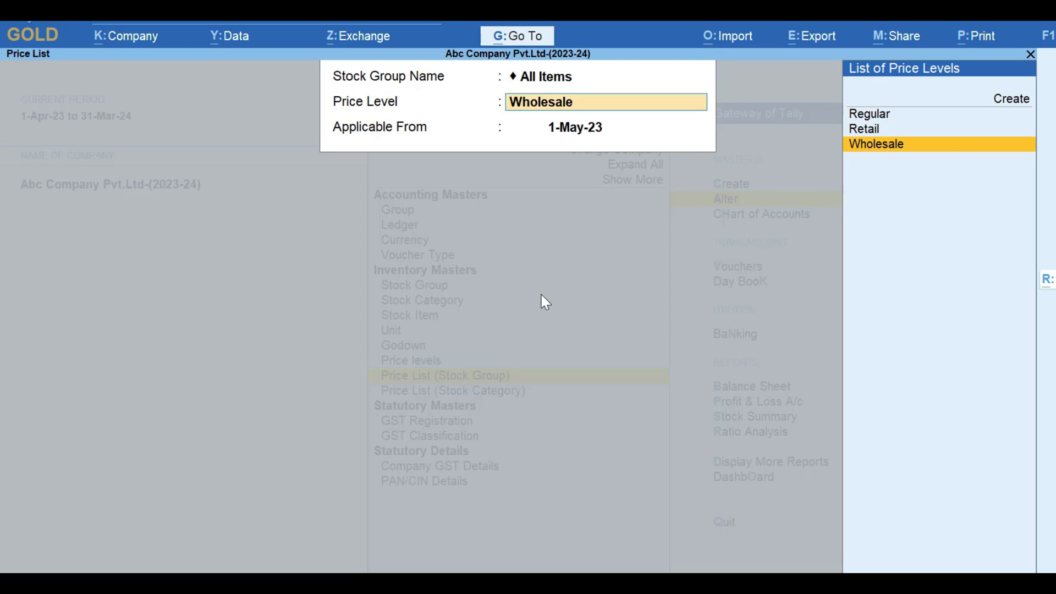
pyautogui.press('Return')
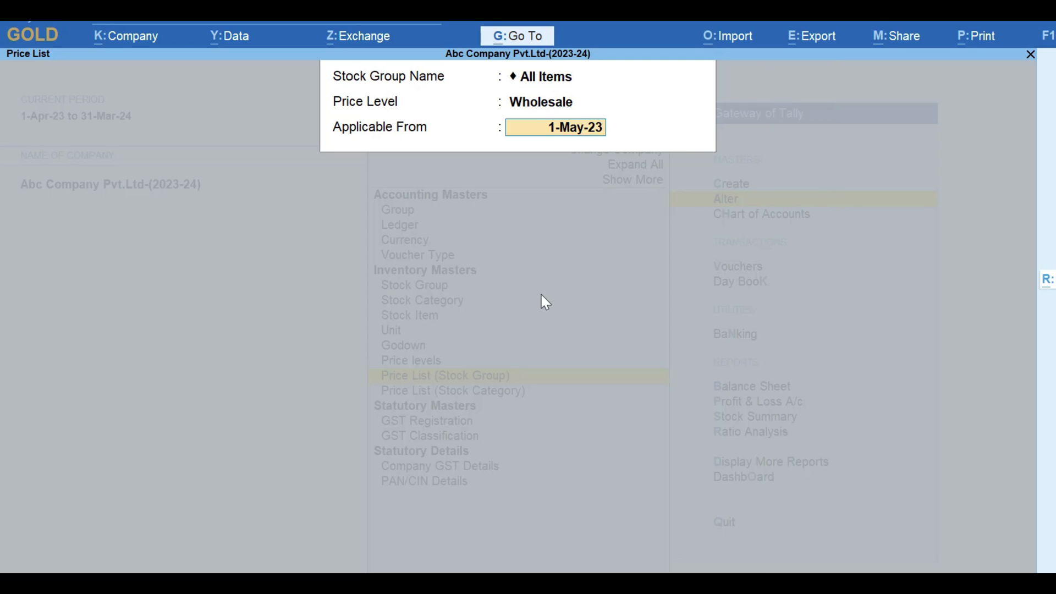
pyautogui.write('1jun')
pyautogui.press('Return')
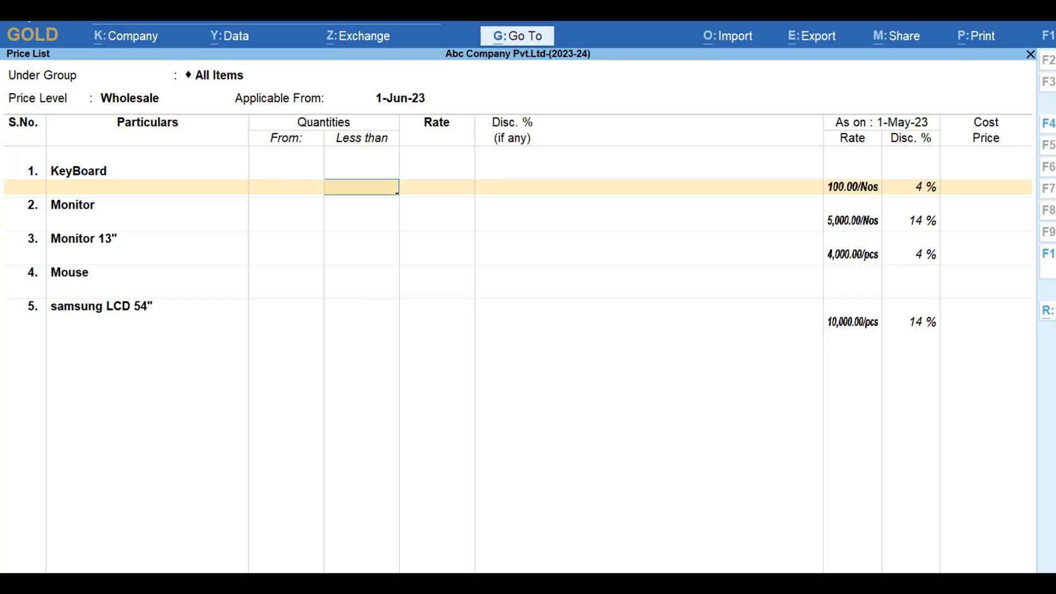
# Start a price revision for All Items at the Wholesale level, applicable from 1-Jun-23
pyautogui.hotkey('ctrl', 'r')
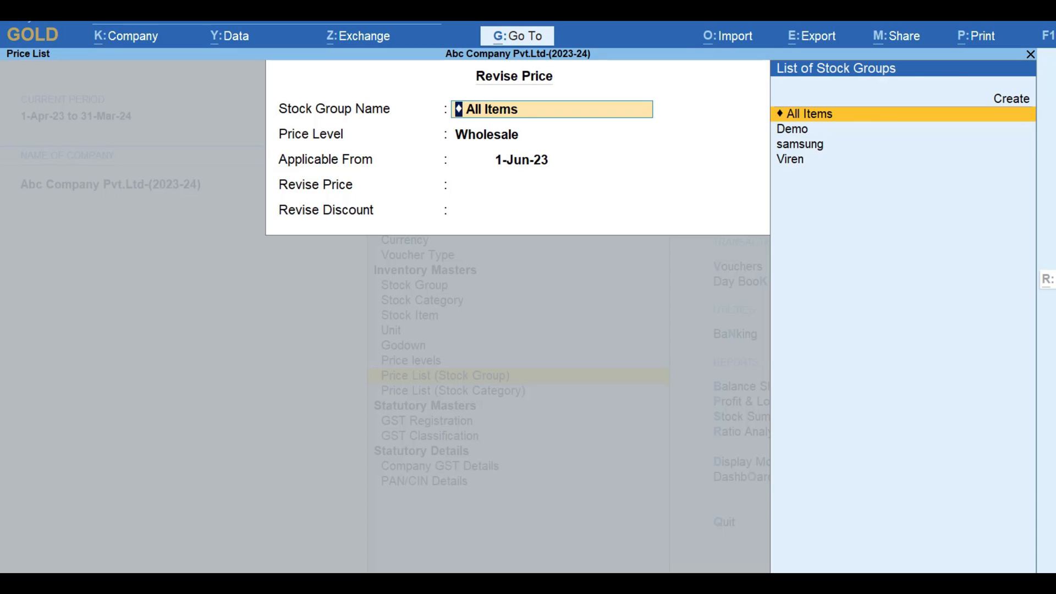
pyautogui.press('Return')
pyautogui.press('Return')
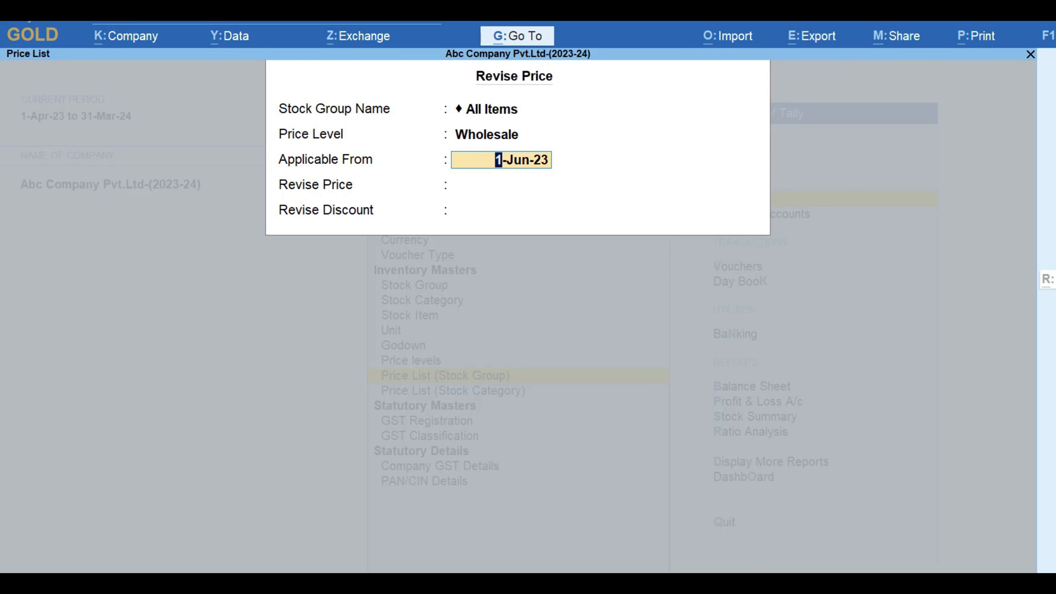
pyautogui.press('Return')
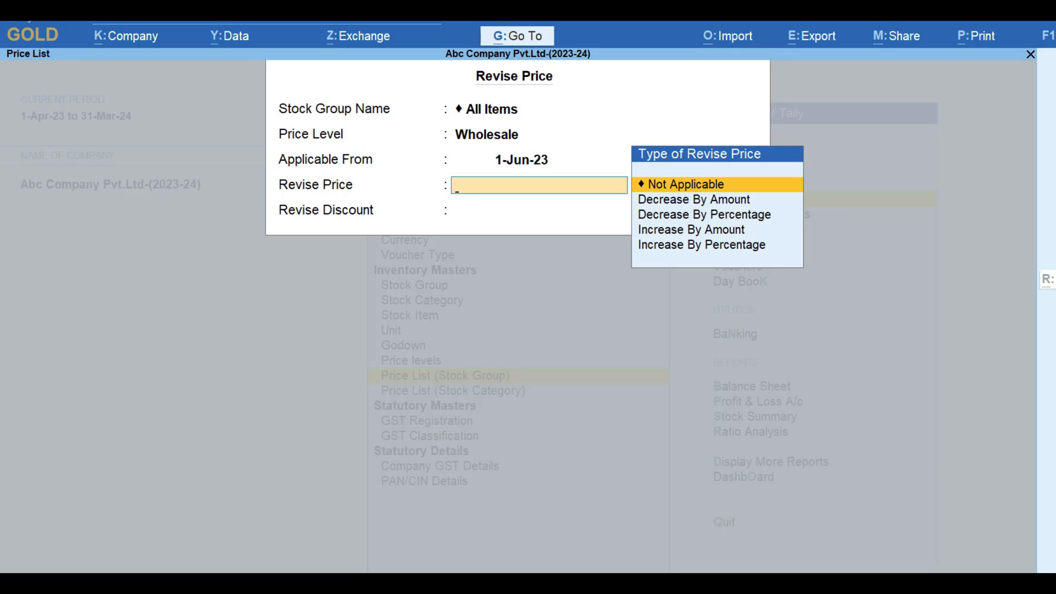
pyautogui.press('Down')
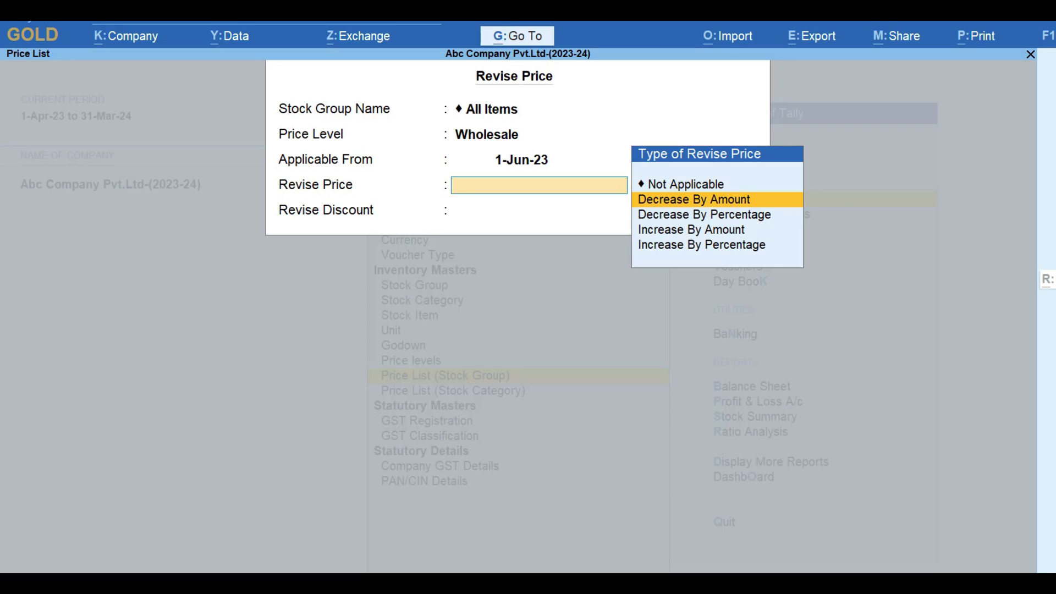
pyautogui.press('Down')
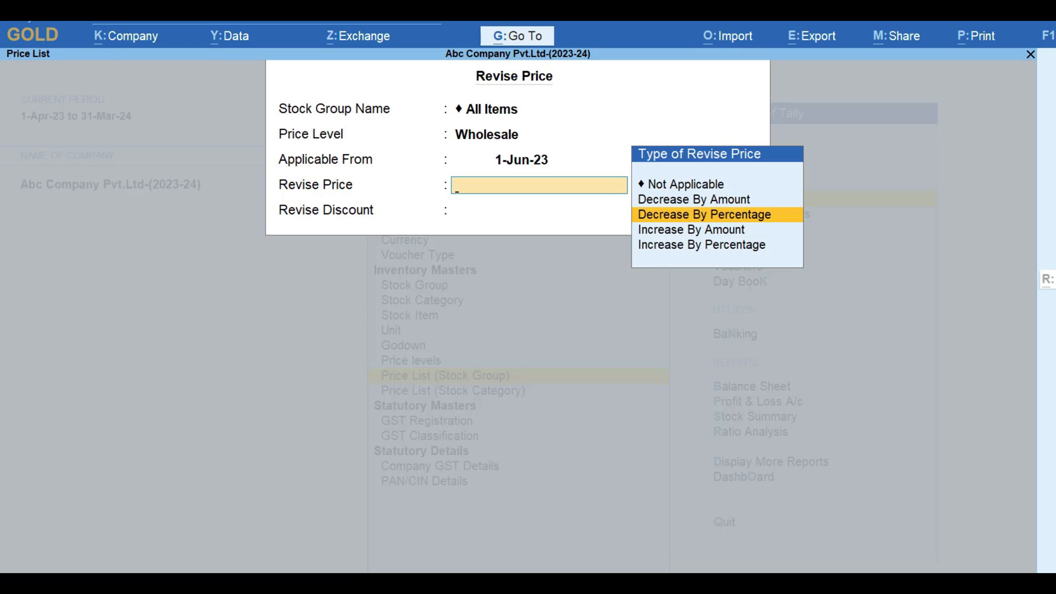
pyautogui.press('Down')
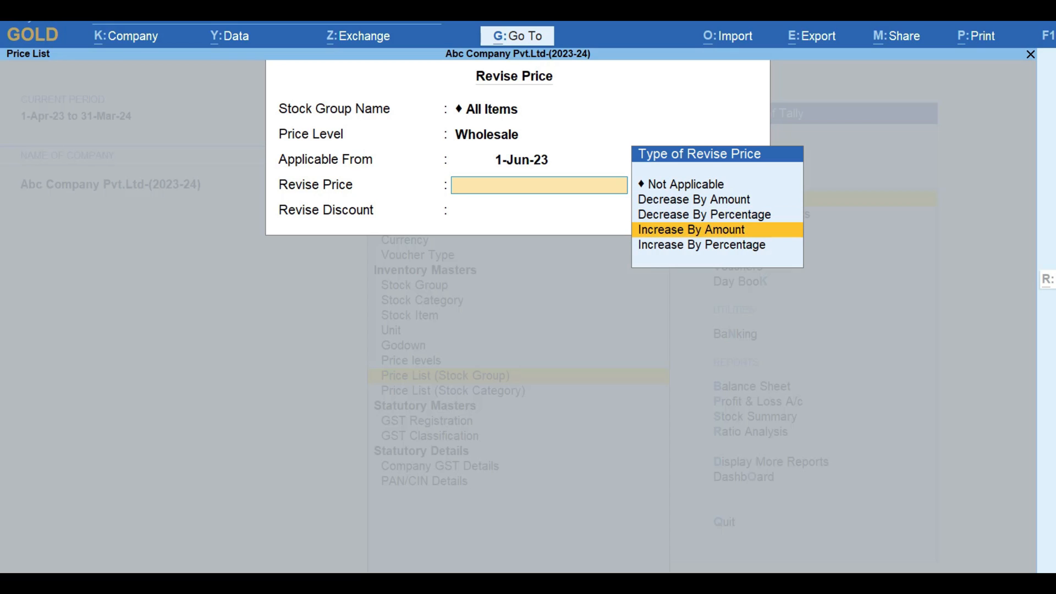
pyautogui.press('Down')
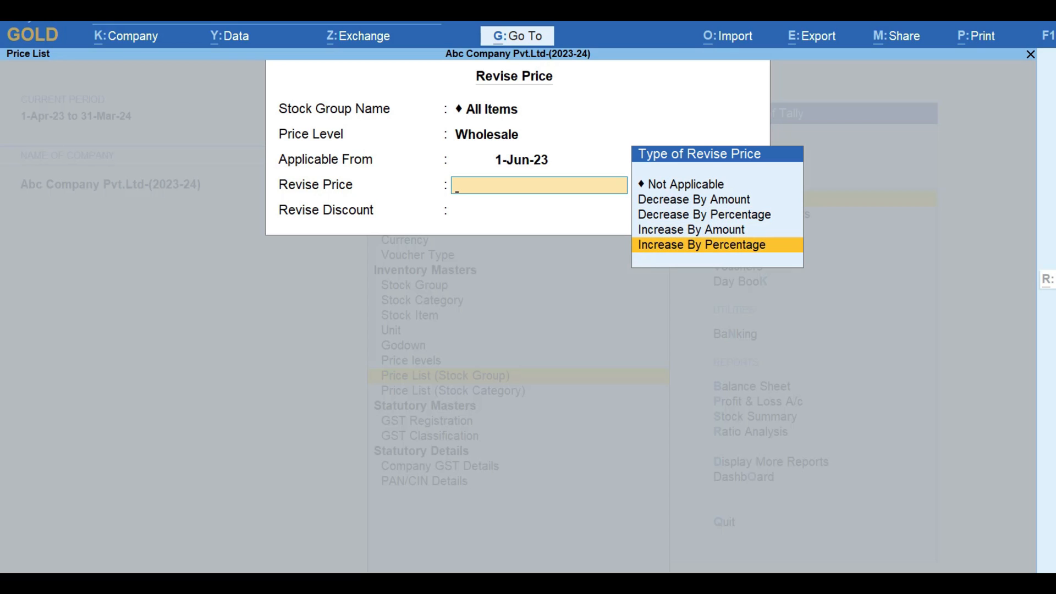
pyautogui.press('Up')
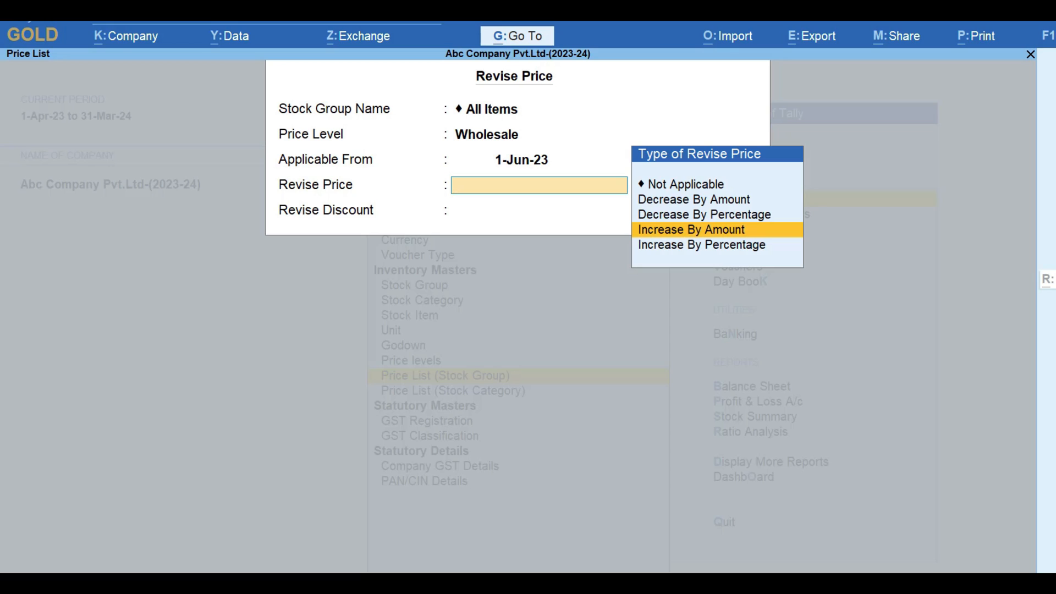
pyautogui.press('Up')
pyautogui.press('Return')
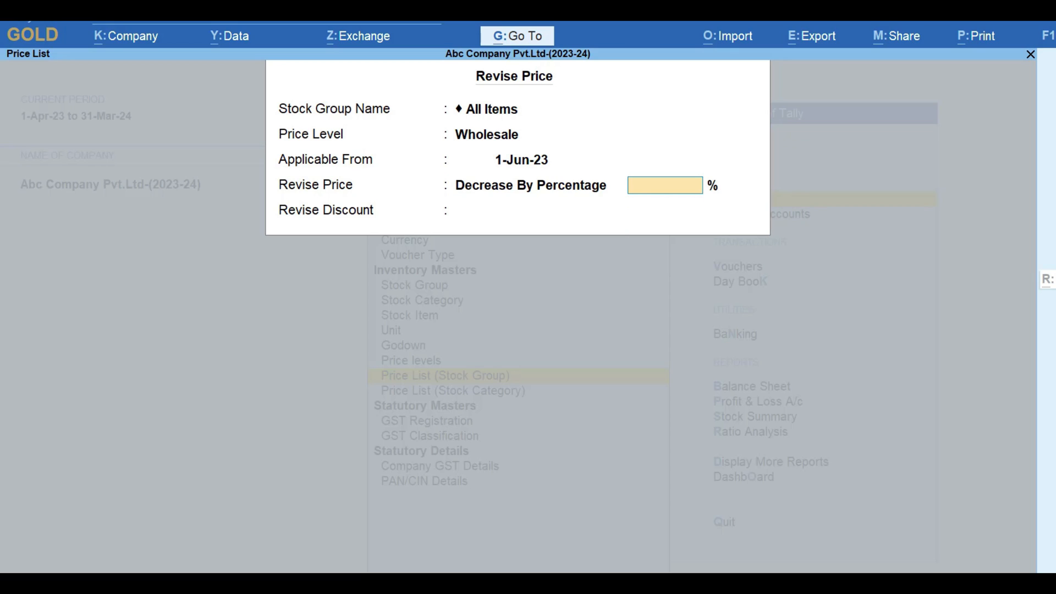
pyautogui.write('5')
pyautogui.press('BackSpace')
pyautogui.press('BackSpace')
# Set Revise Price to Increase By Amount with ₹5
pyautogui.press('Down')
pyautogui.press('Return')
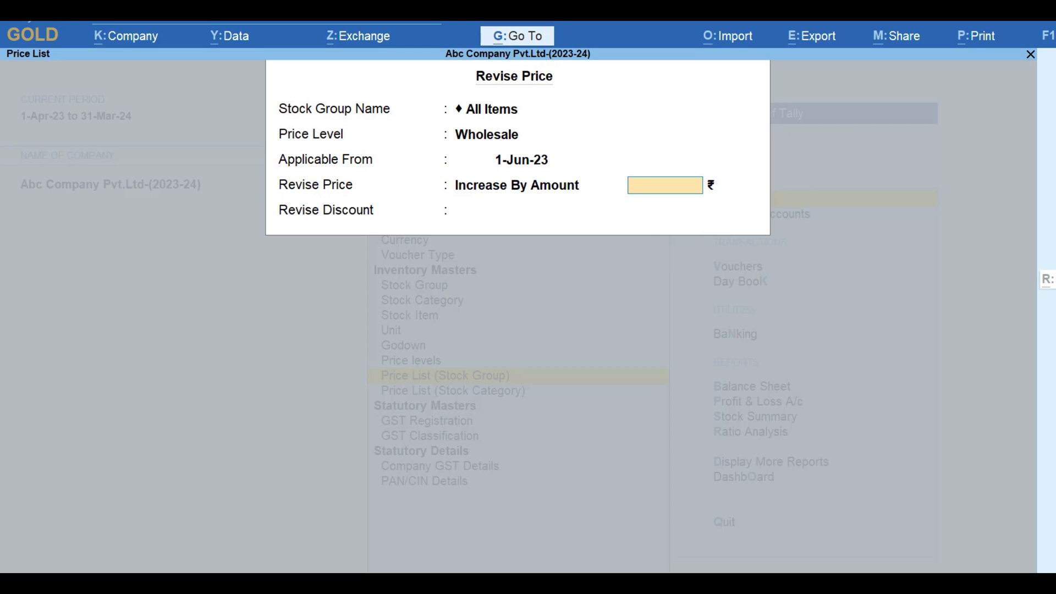
pyautogui.write('5')
pyautogui.press('Return')
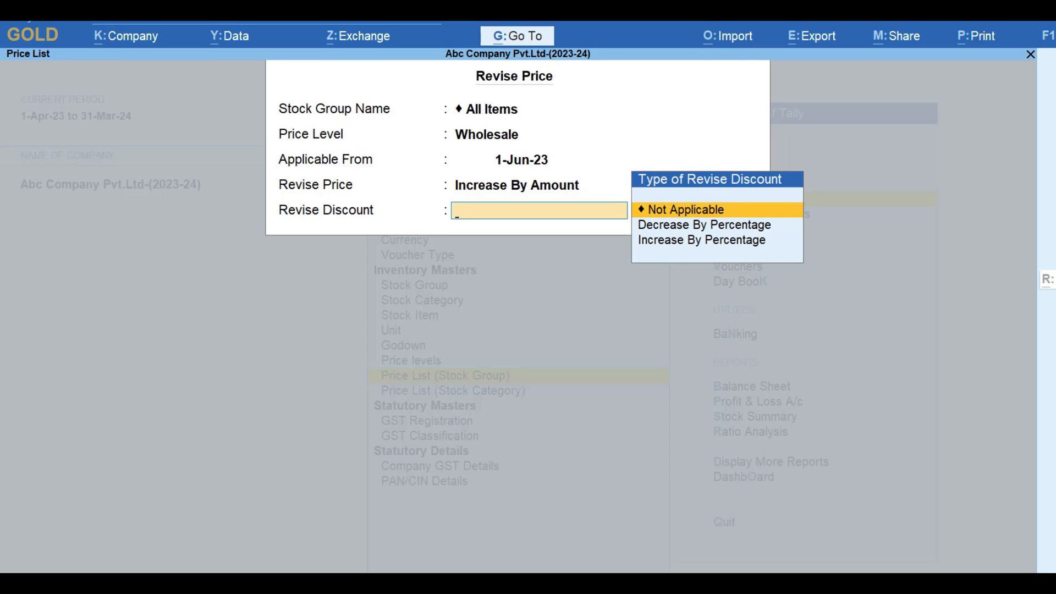
# Set Revise Discount to Decrease By Percentage with 1 % and apply the revision to the price list
pyautogui.press('Down')
pyautogui.press('Down')
pyautogui.press('Down')
pyautogui.press('Down')
pyautogui.press('Down')
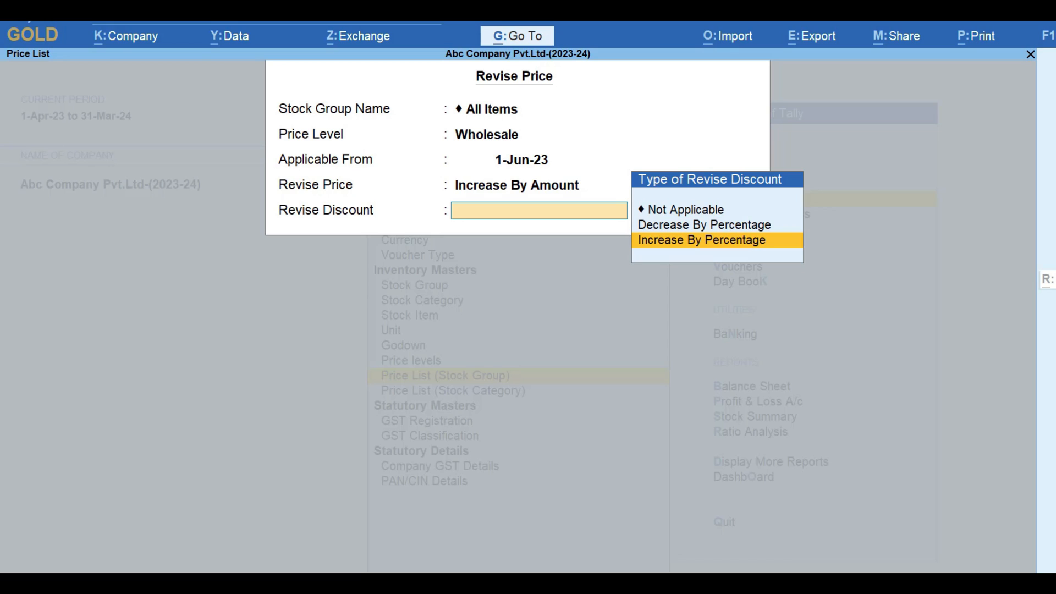
pyautogui.press('Up')
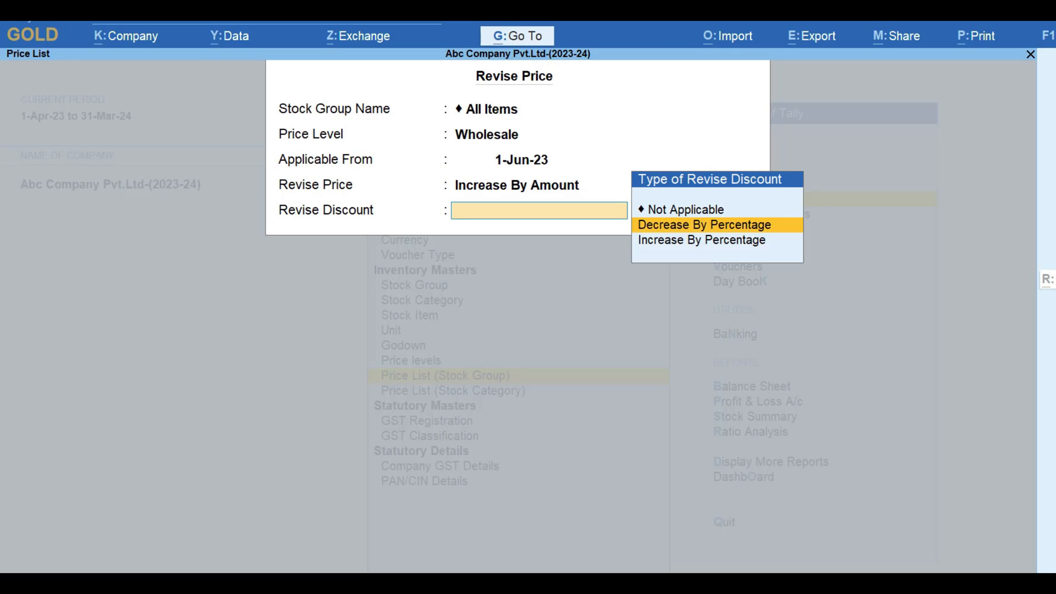
pyautogui.press('Return')
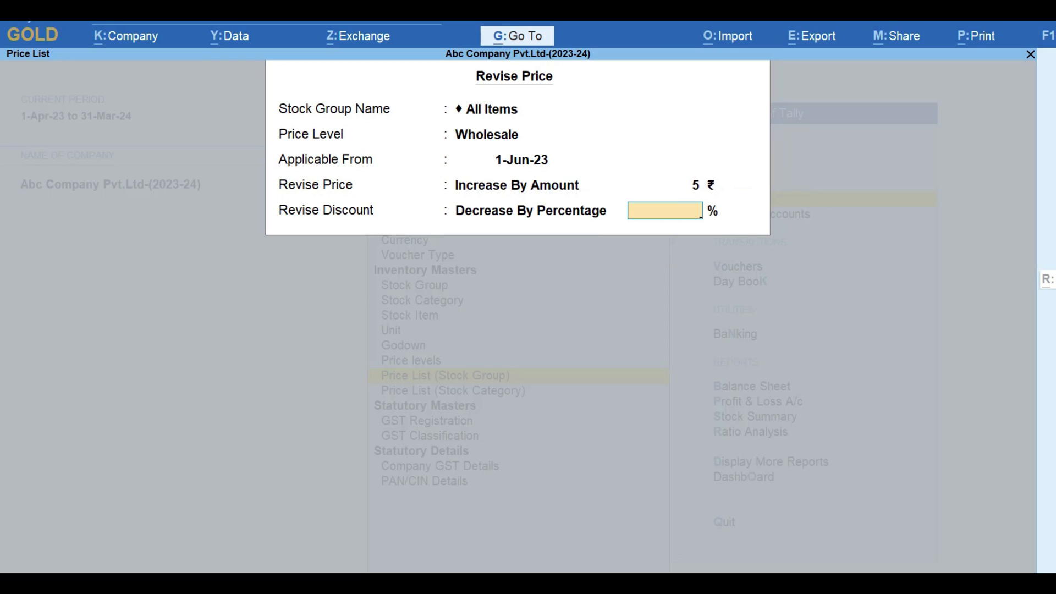
pyautogui.write('1')
pyautogui.press('Return')
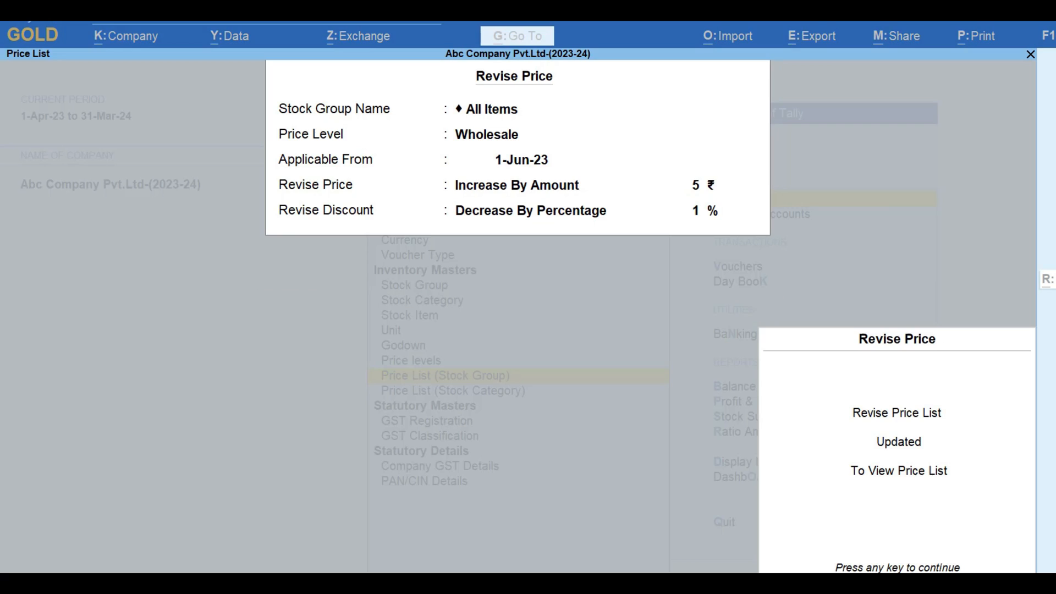
pyautogui.press('Return')
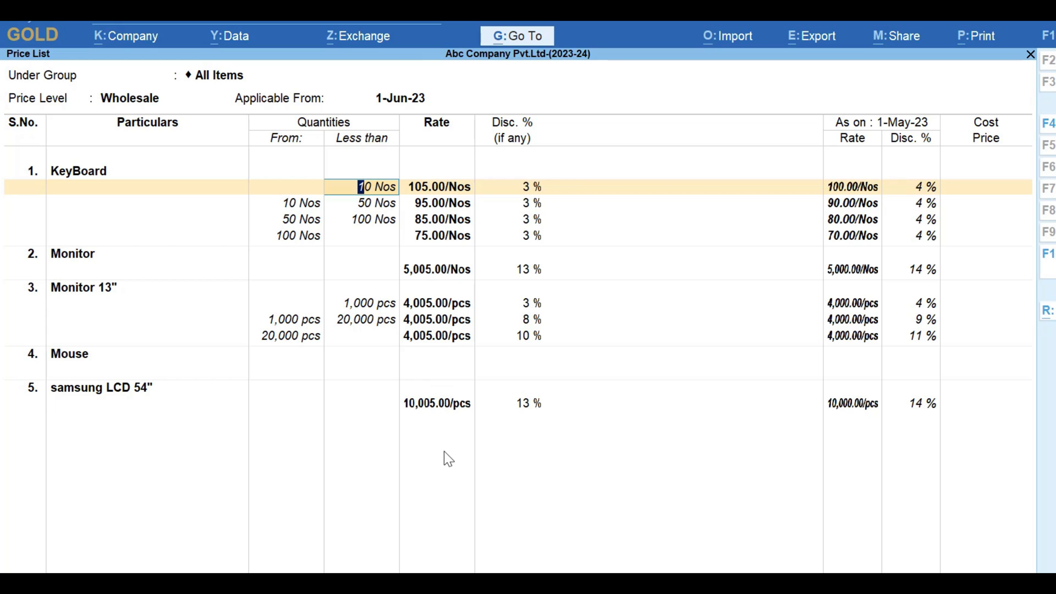
# Close the Wholesale price list and return to the Gateway of Tally
pyautogui.press('Escape')
pyautogui.press('Escape')
pyautogui.press('y')
pyautogui.press('Escape')
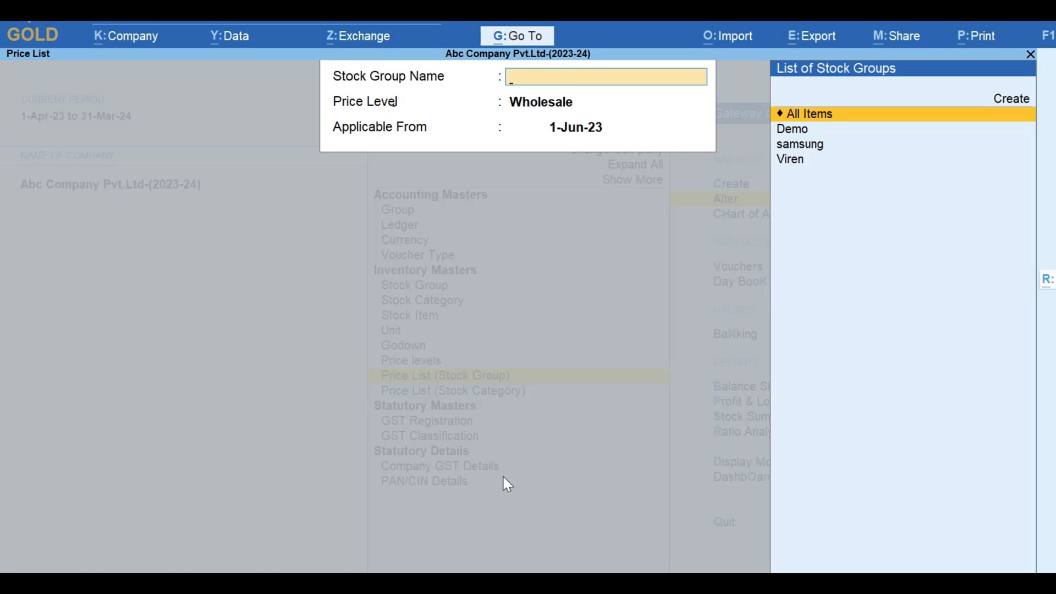
pyautogui.press('Escape')
pyautogui.press('Escape')
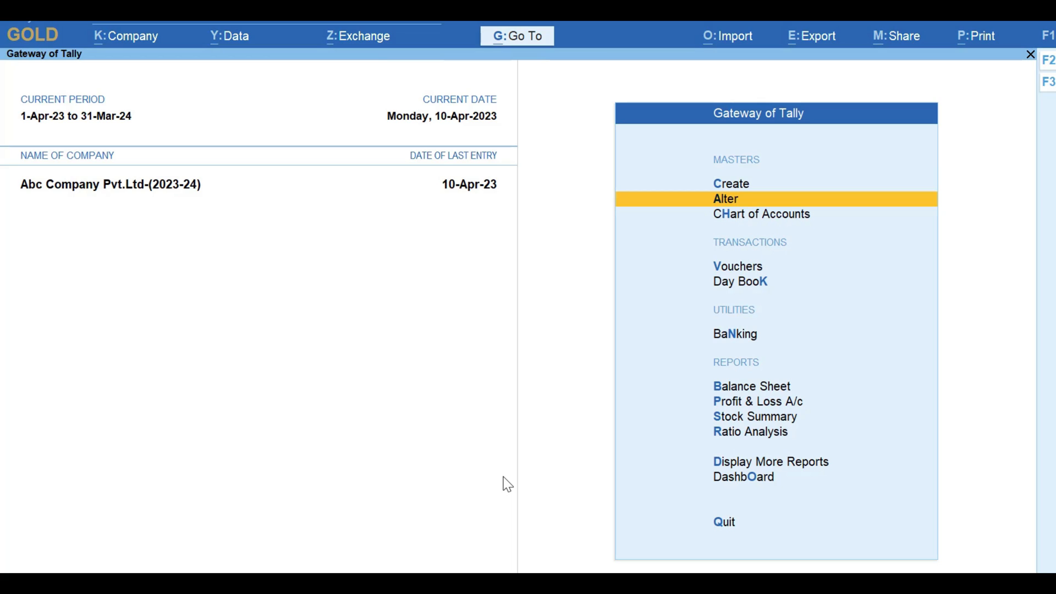